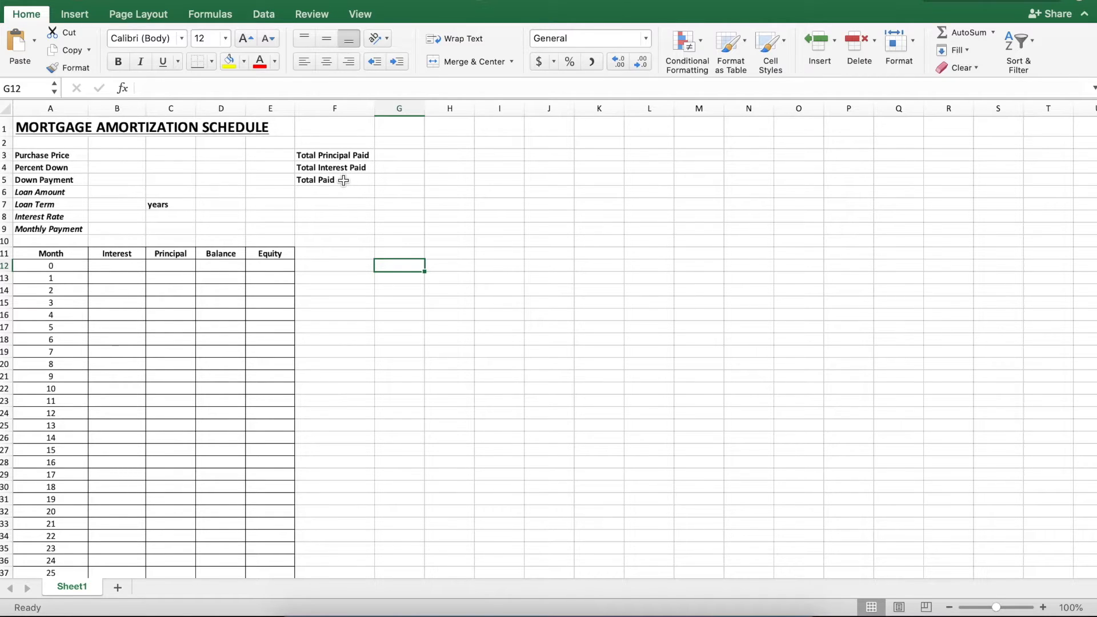
pyautogui.moveTo(38, 255); pyautogui.dragTo(269, 435)
pyautogui.click(379, 412)
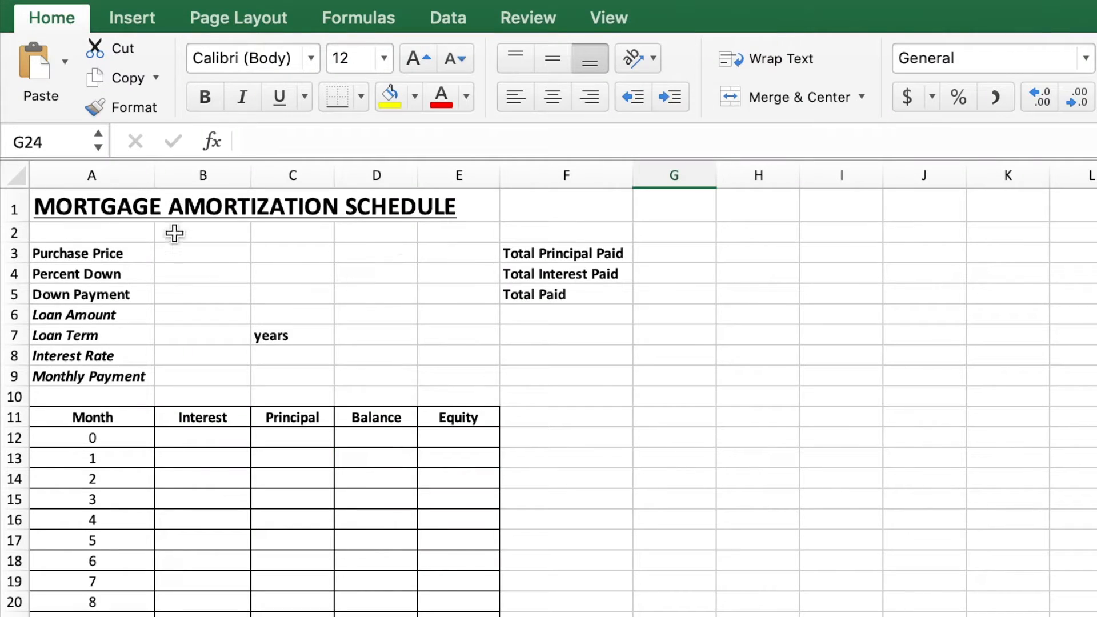
# Step: Enter 100000 as the purchase price in B3
pyautogui.click(93, 155)
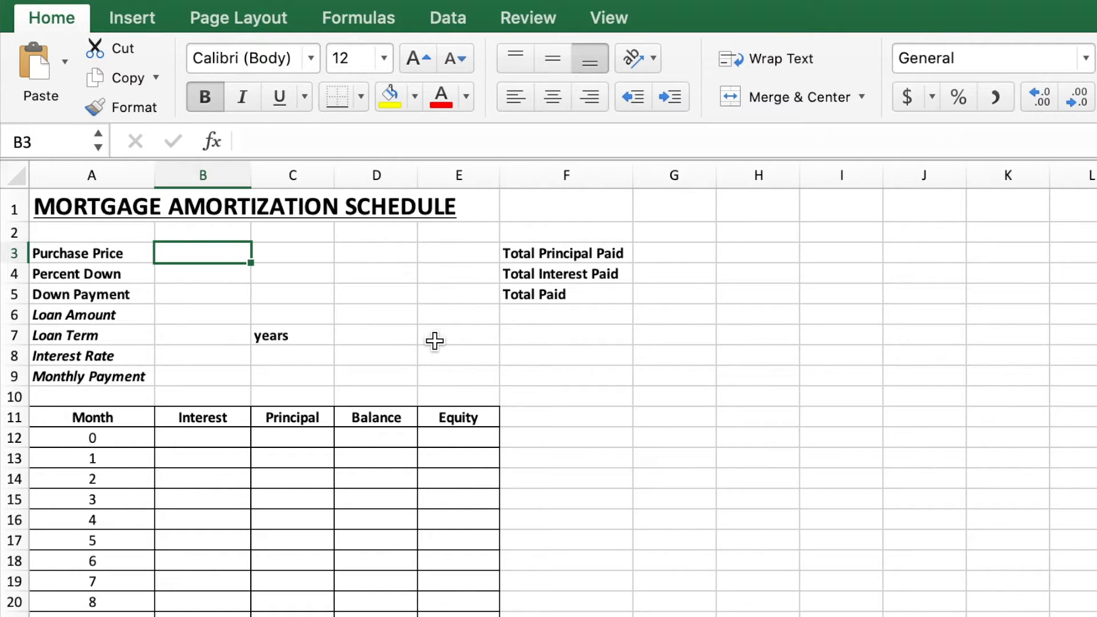
pyautogui.write('10000')
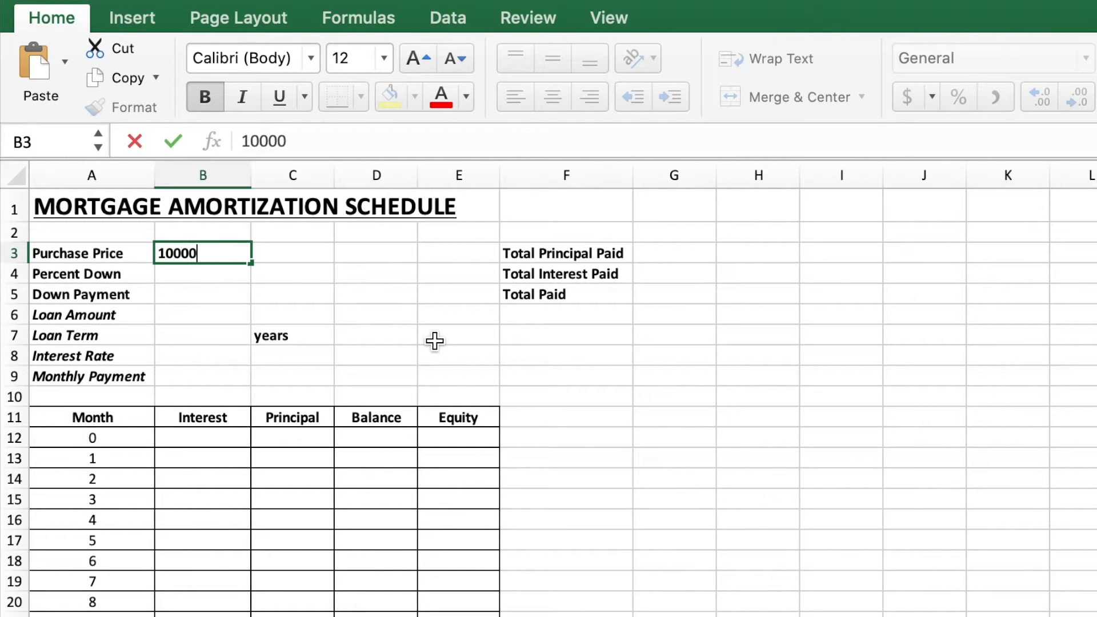
pyautogui.write('0')
pyautogui.press('Return')
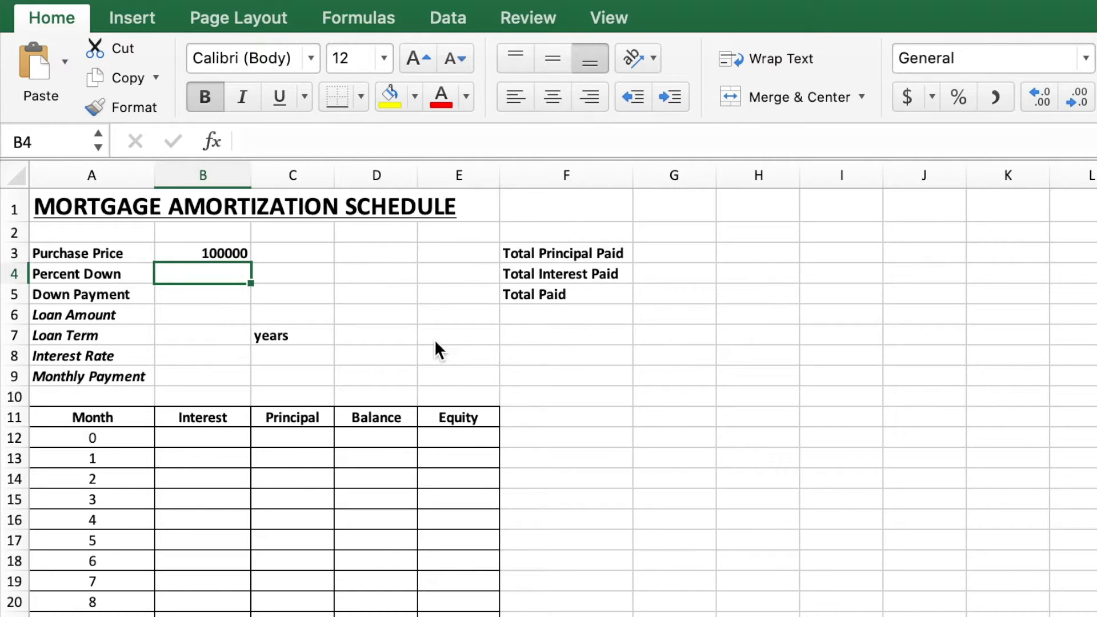
pyautogui.press('Up')
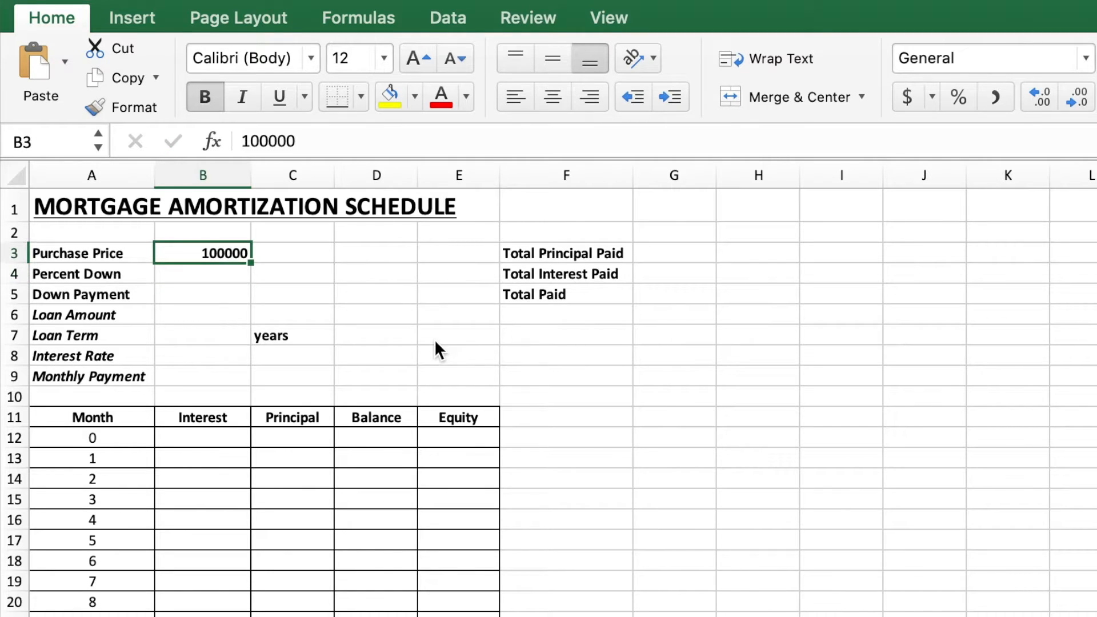
# Step: Format the purchase price as accounting currency with no decimal places
pyautogui.click(908, 99)
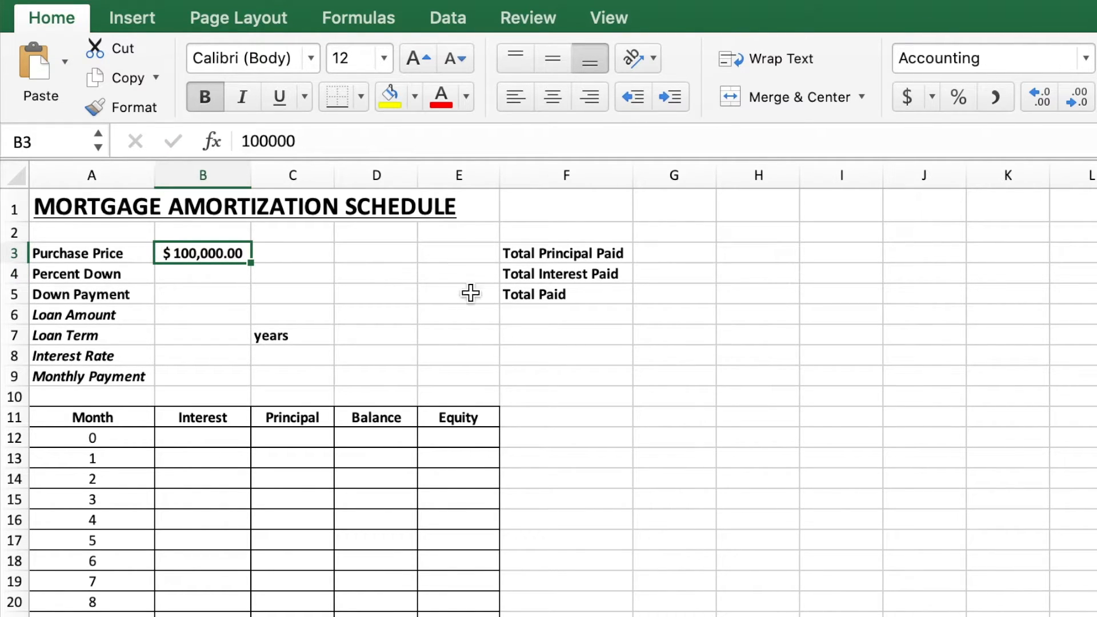
pyautogui.click(1082, 104)
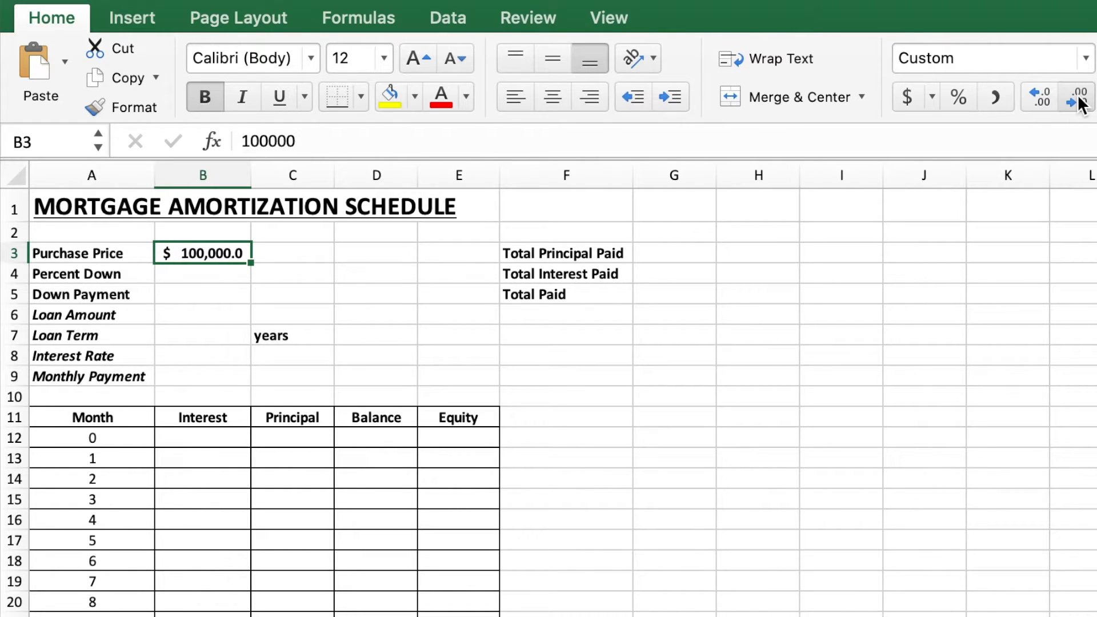
pyautogui.click(1081, 103)
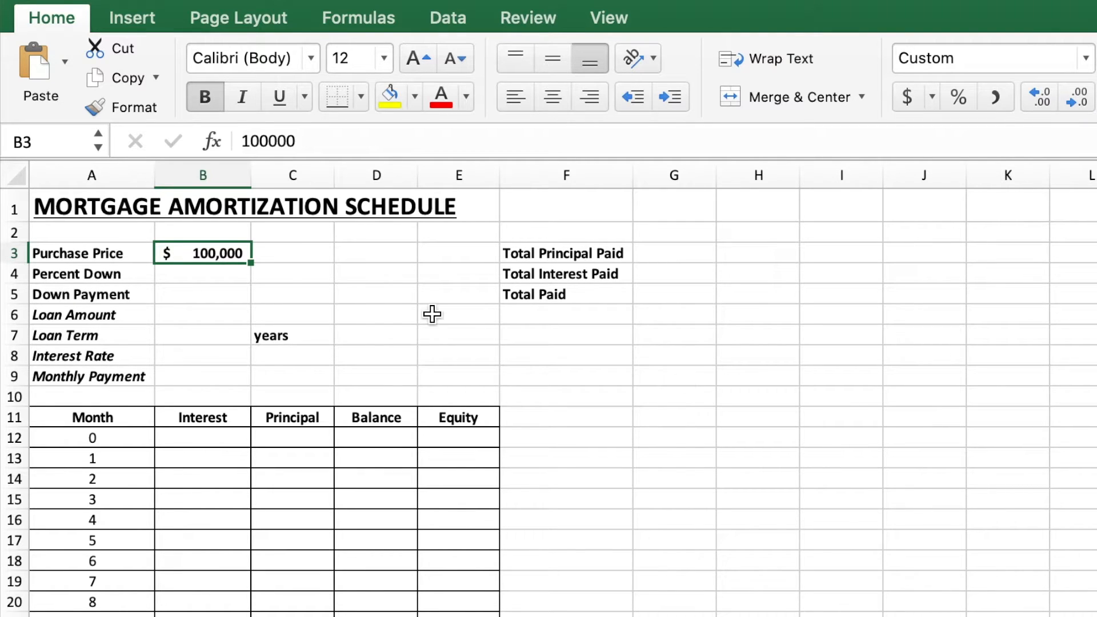
# Step: Enter 0.2 as the percent down in B4 and apply percent style
pyautogui.click(231, 277)
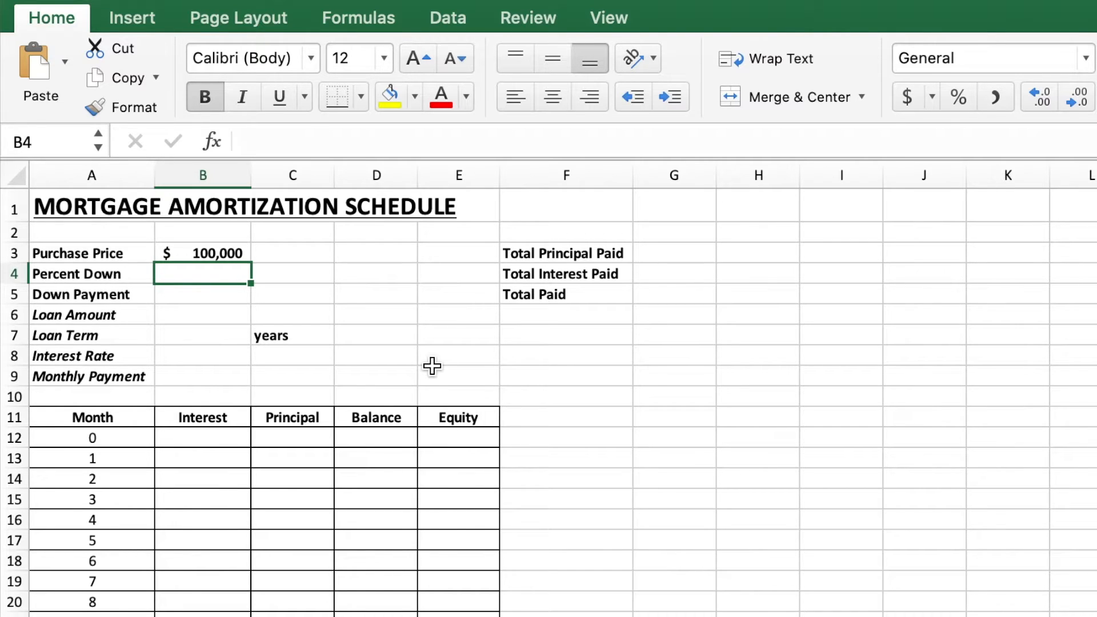
pyautogui.write('.2')
pyautogui.press('Return')
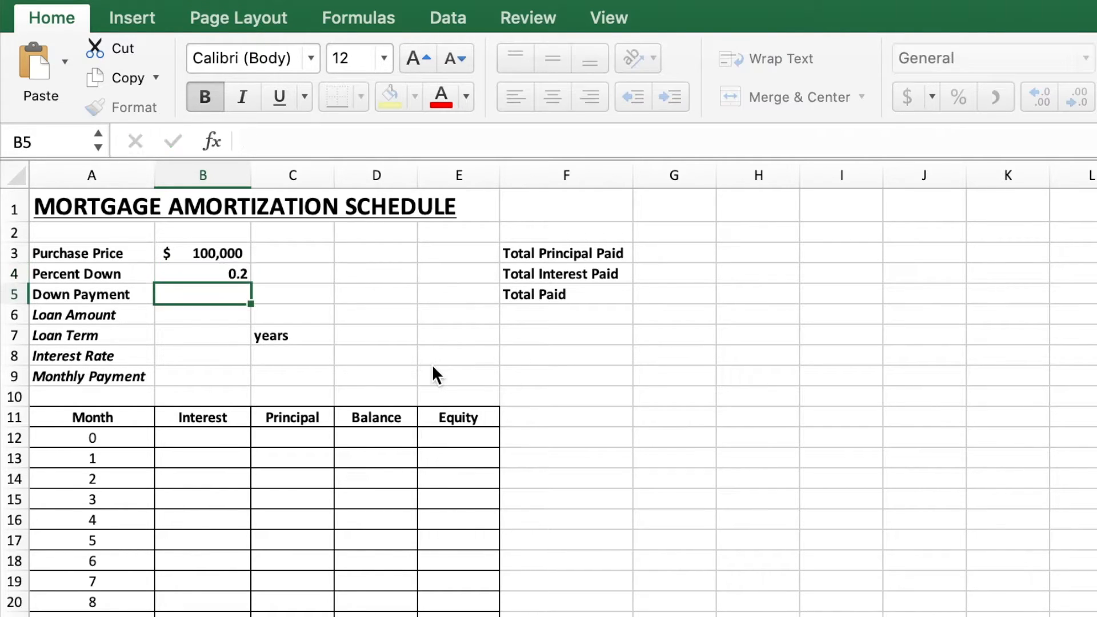
pyautogui.press('Up')
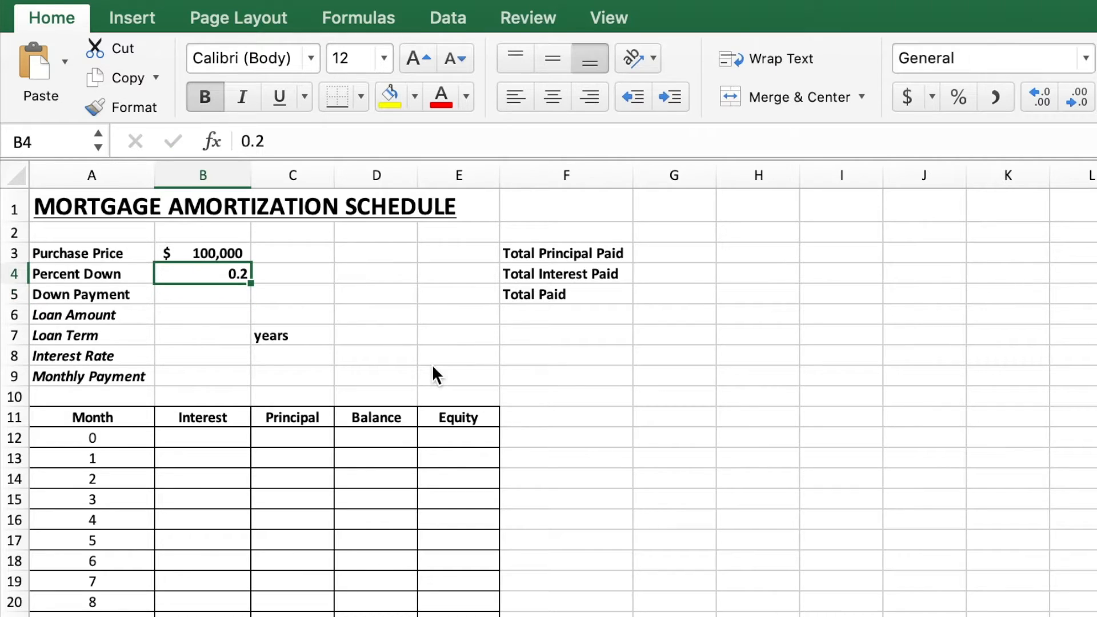
pyautogui.click(963, 99)
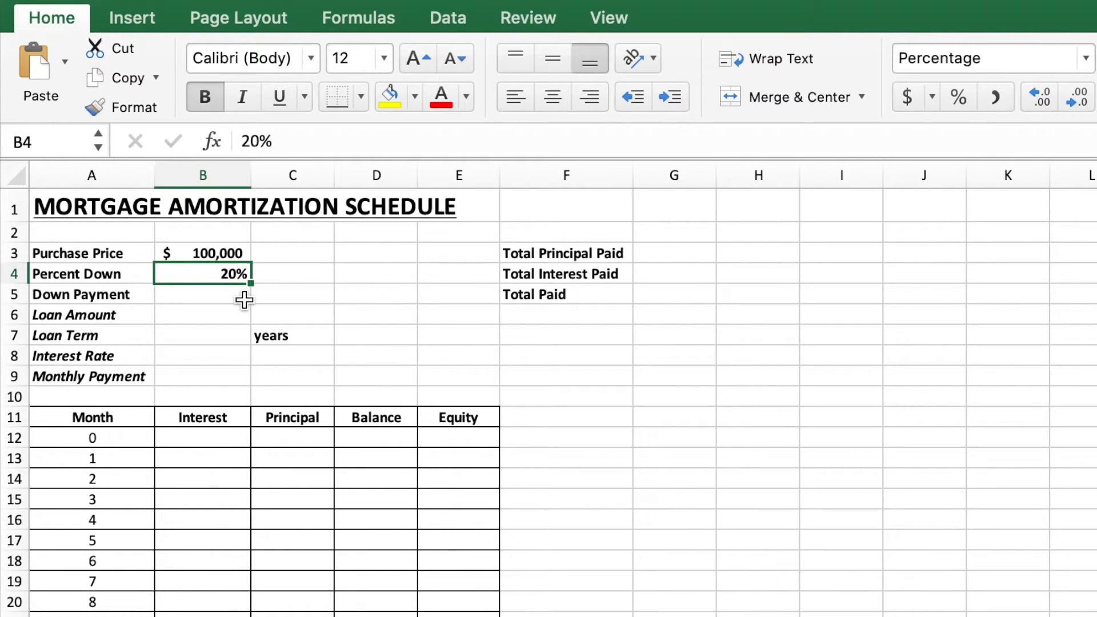
# Step: Calculate the down payment in B5 with the formula =B3*B4
pyautogui.click(224, 297)
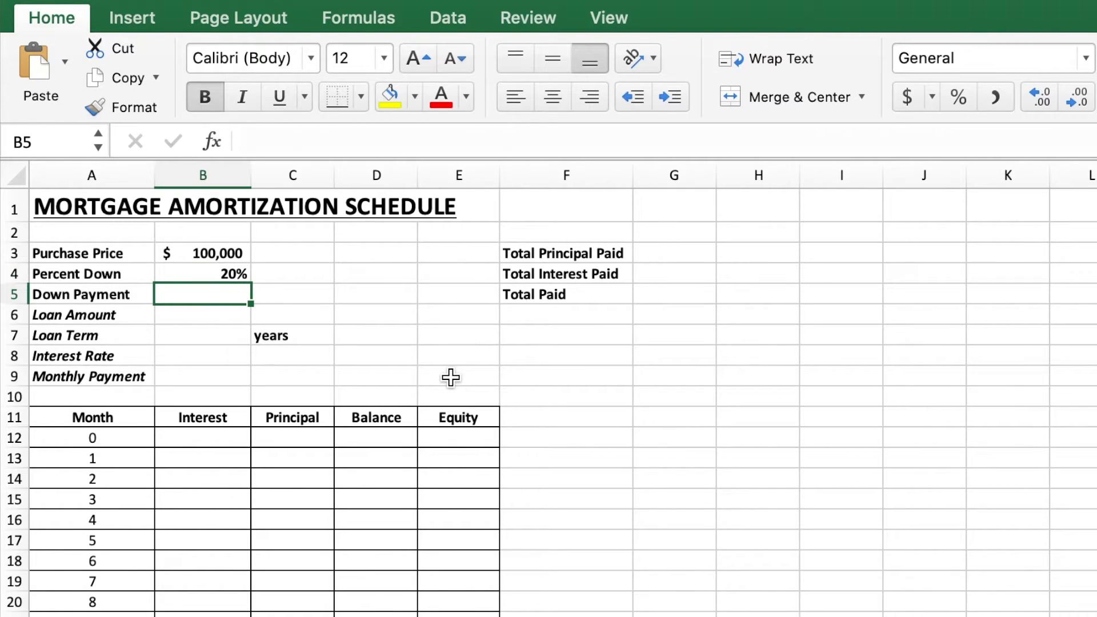
pyautogui.write('=')
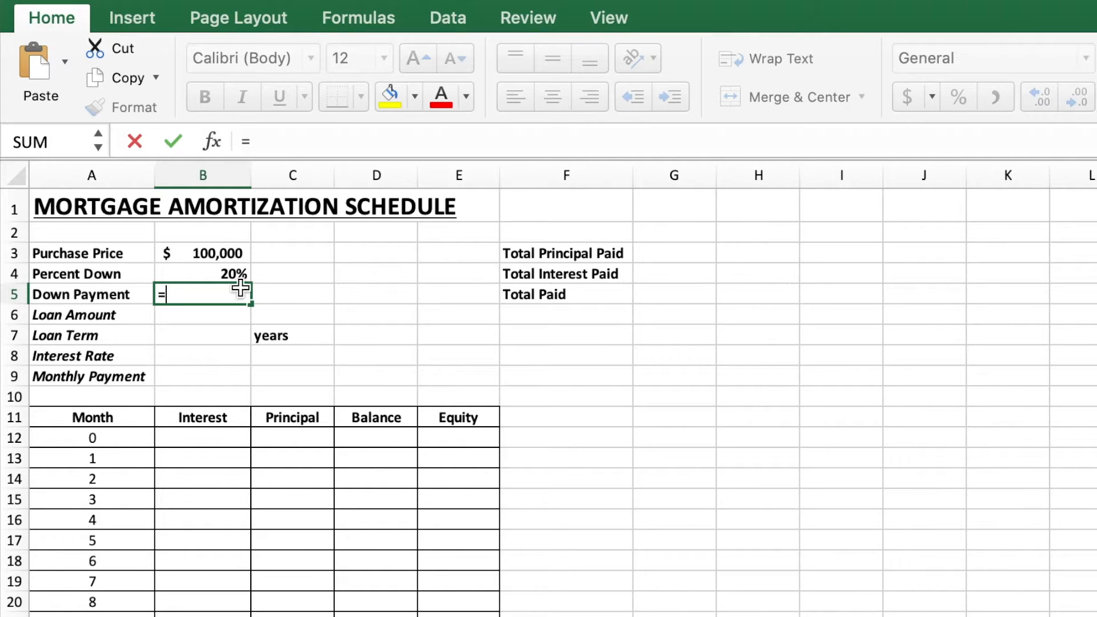
pyautogui.click(221, 249)
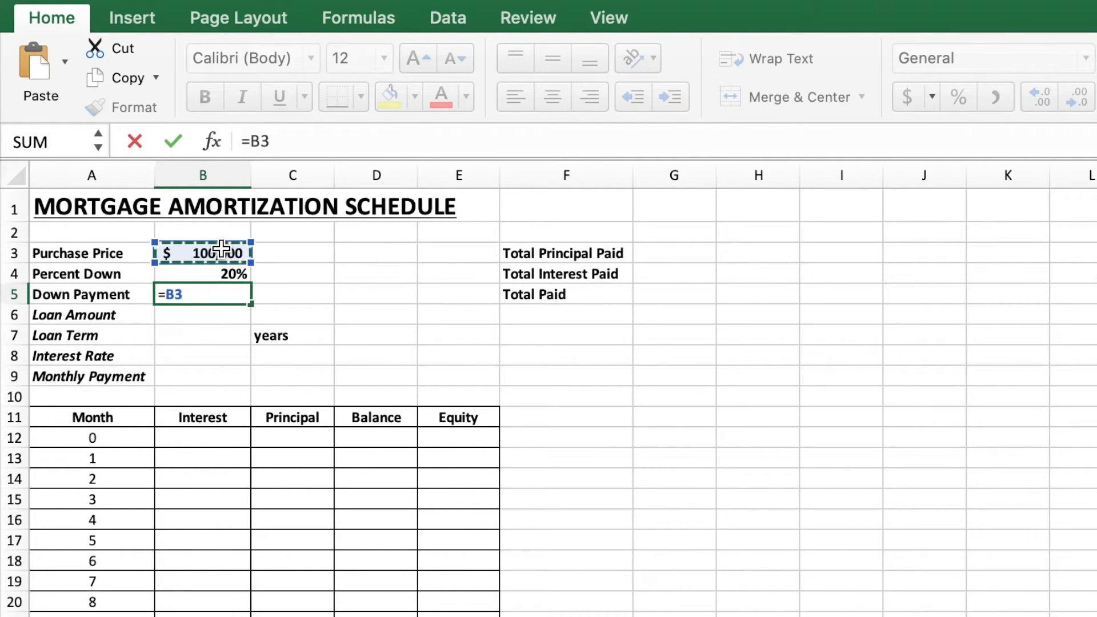
pyautogui.write('*')
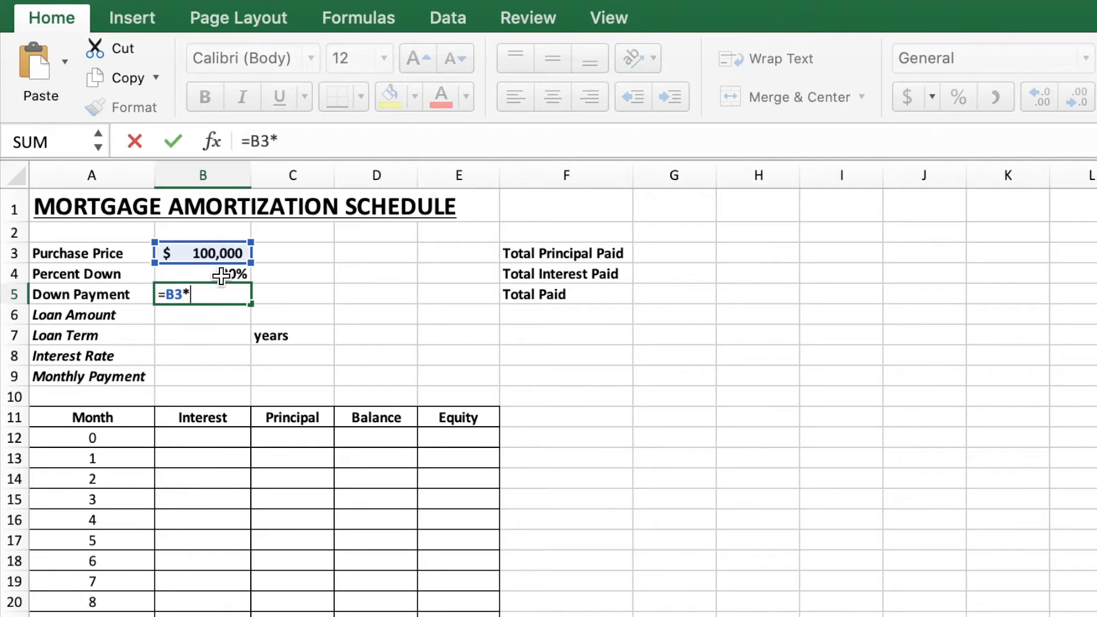
pyautogui.click(229, 274)
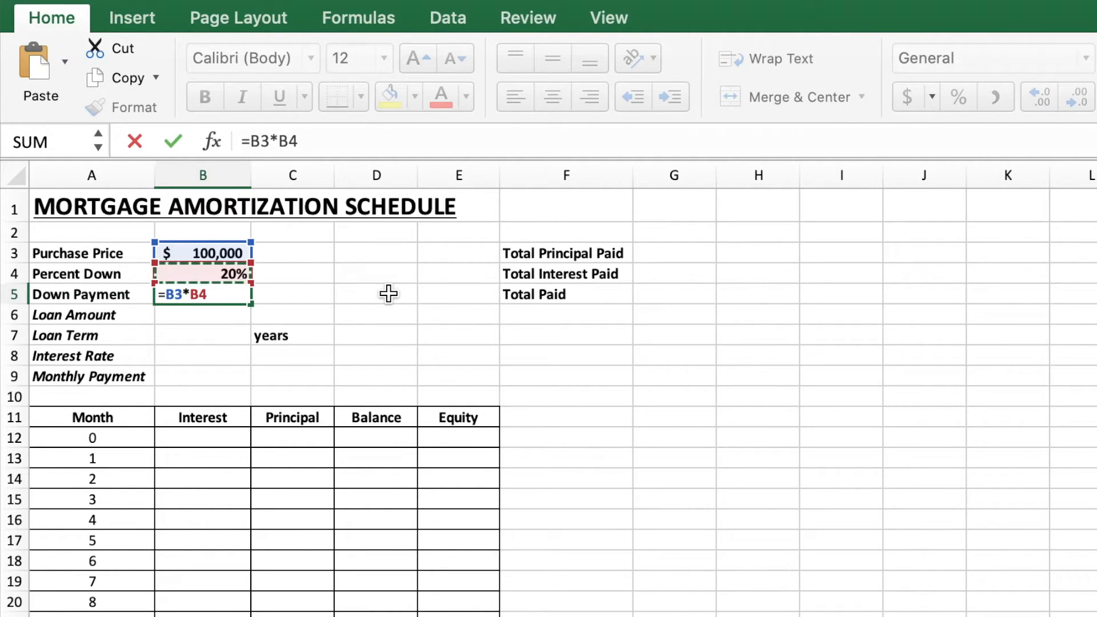
pyautogui.press('Return')
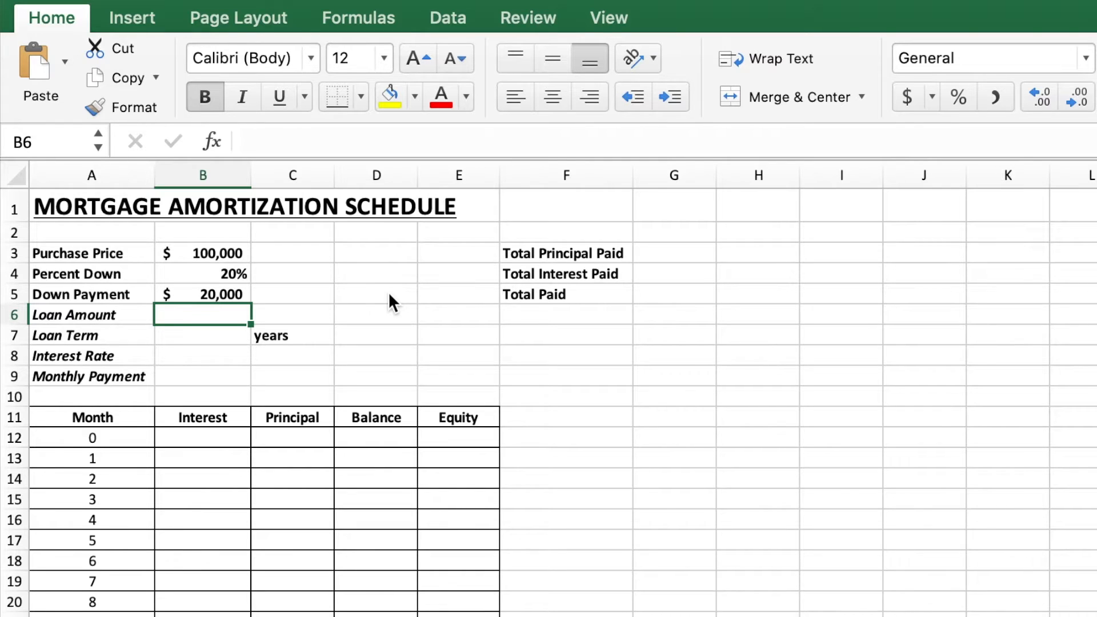
# Step: Calculate the loan amount in B6 with the formula =B3-B5
pyautogui.write('=')
pyautogui.click(214, 252)
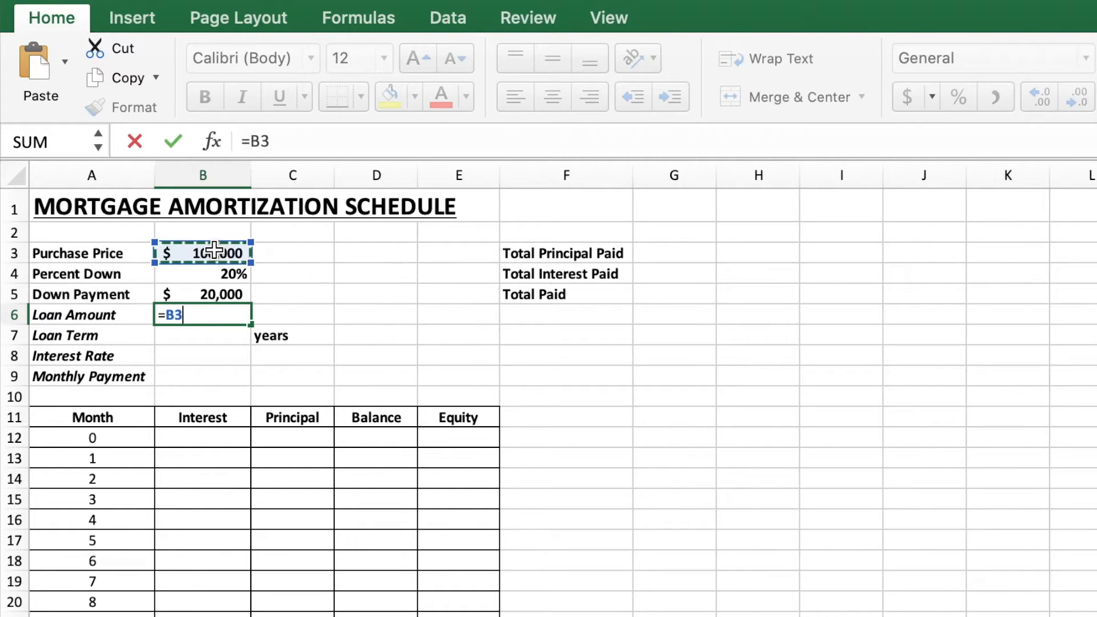
pyautogui.write('-')
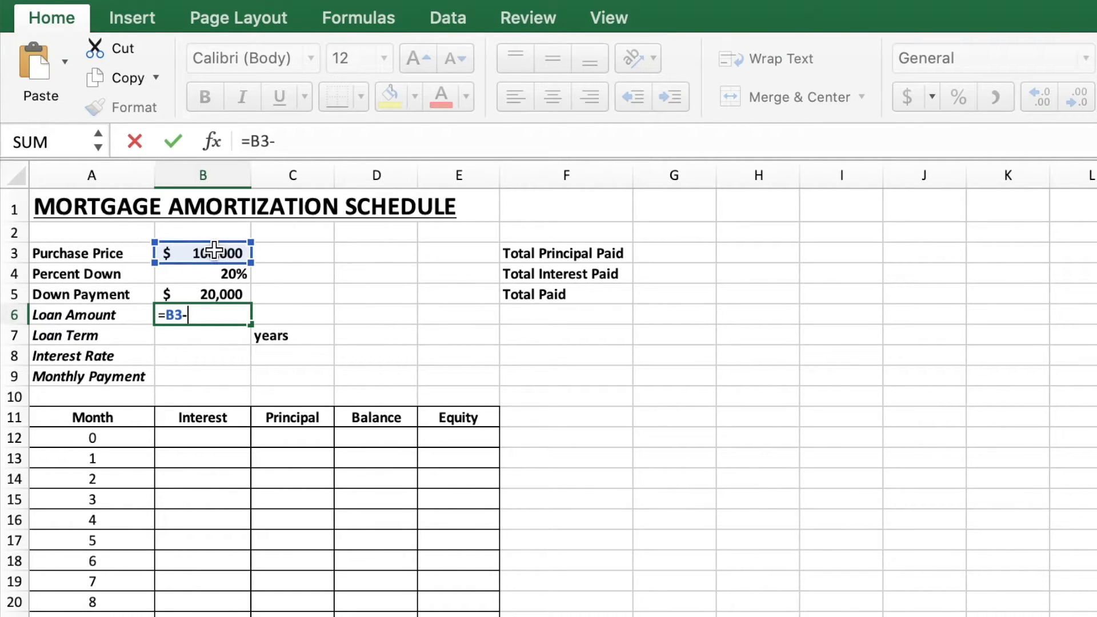
pyautogui.click(218, 294)
pyautogui.press('Return')
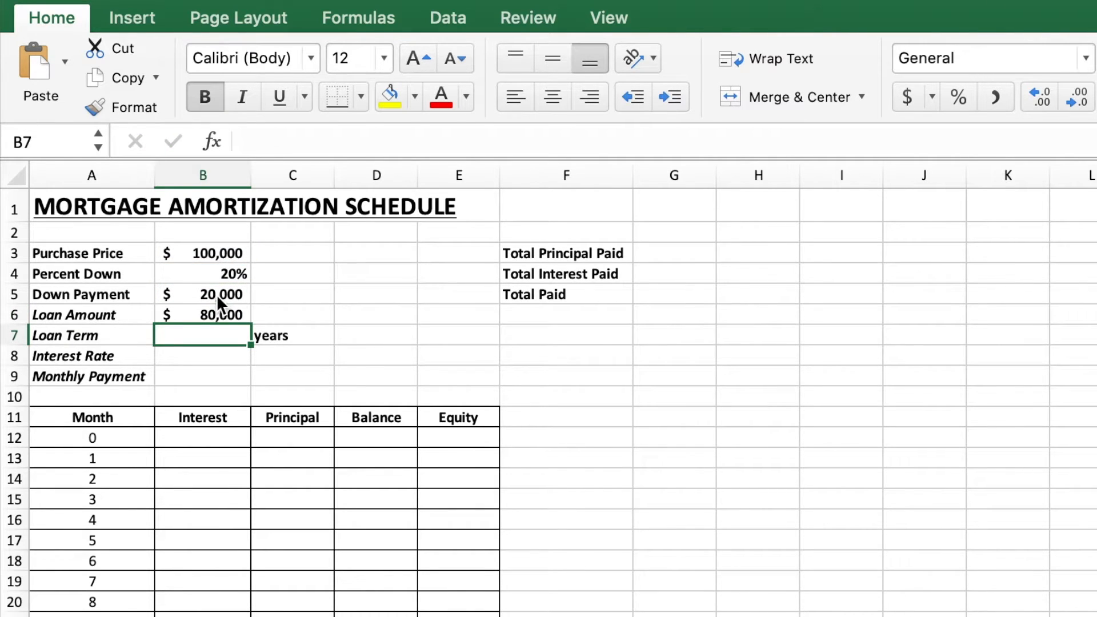
# Step: Enter a loan term of 30 years in B7
pyautogui.click(217, 313)
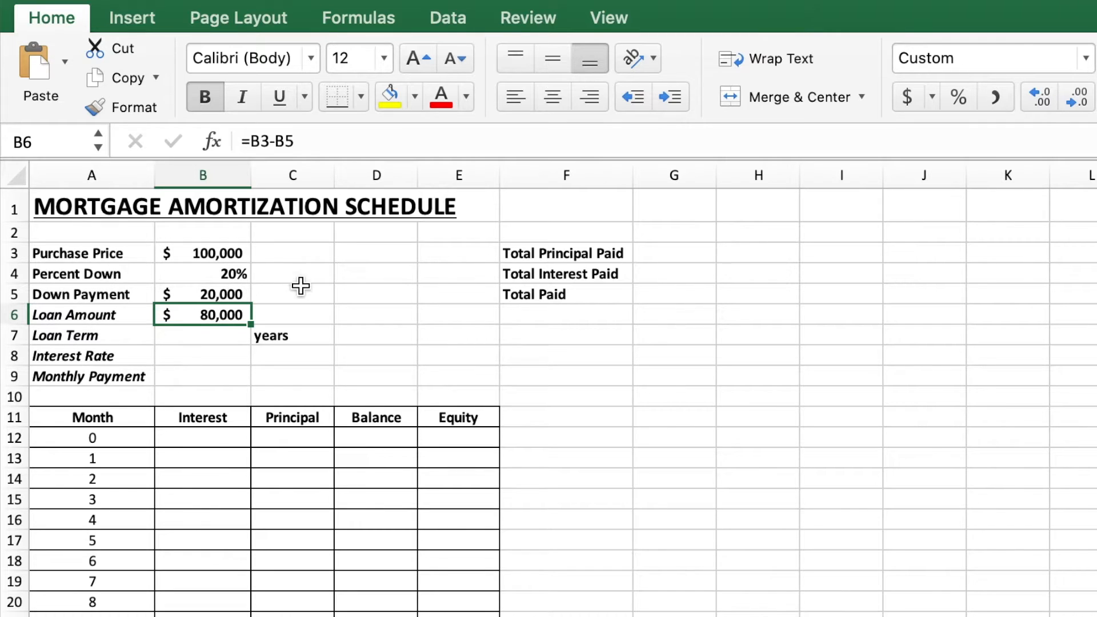
pyautogui.click(228, 341)
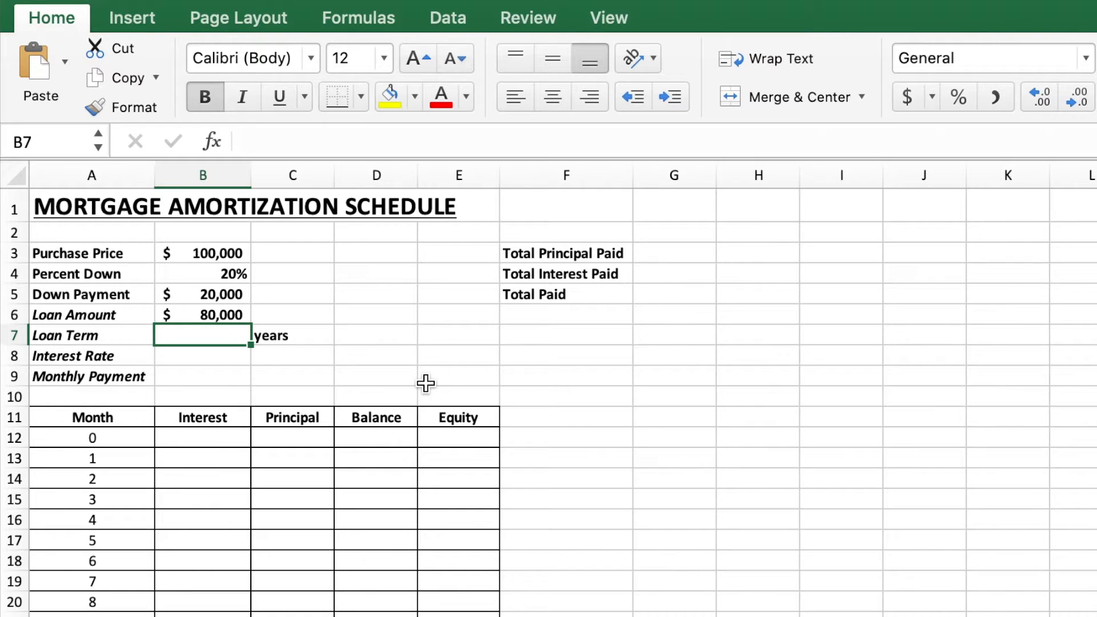
pyautogui.write('30')
pyautogui.press('Return')
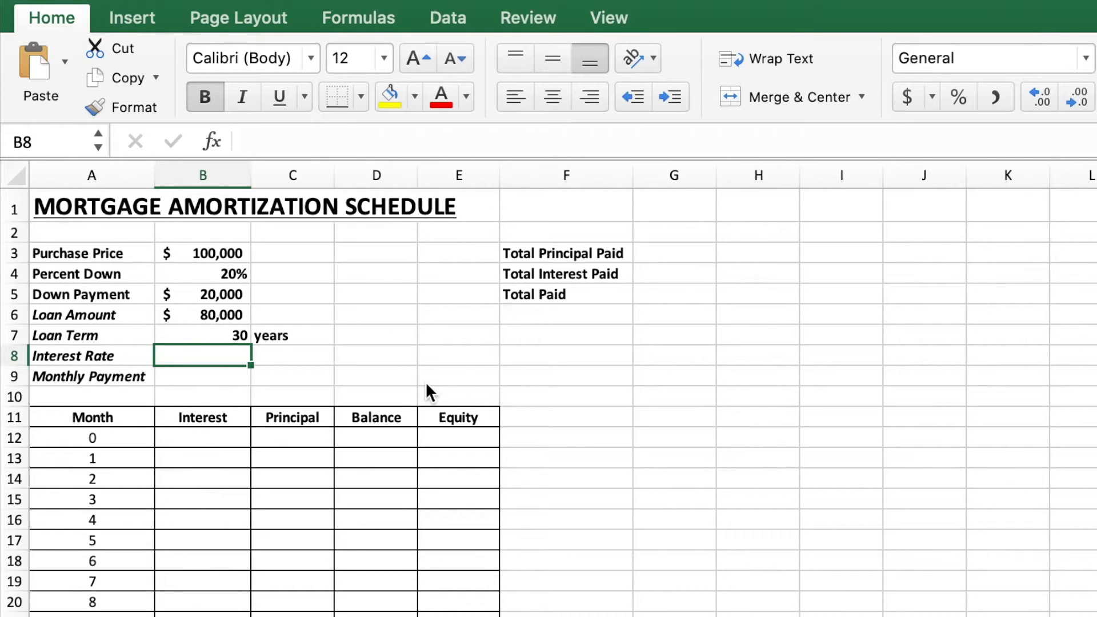
# Step: Enter 0.035 as the interest rate in B8 and format it as a percentage with one decimal place
pyautogui.press('F2')
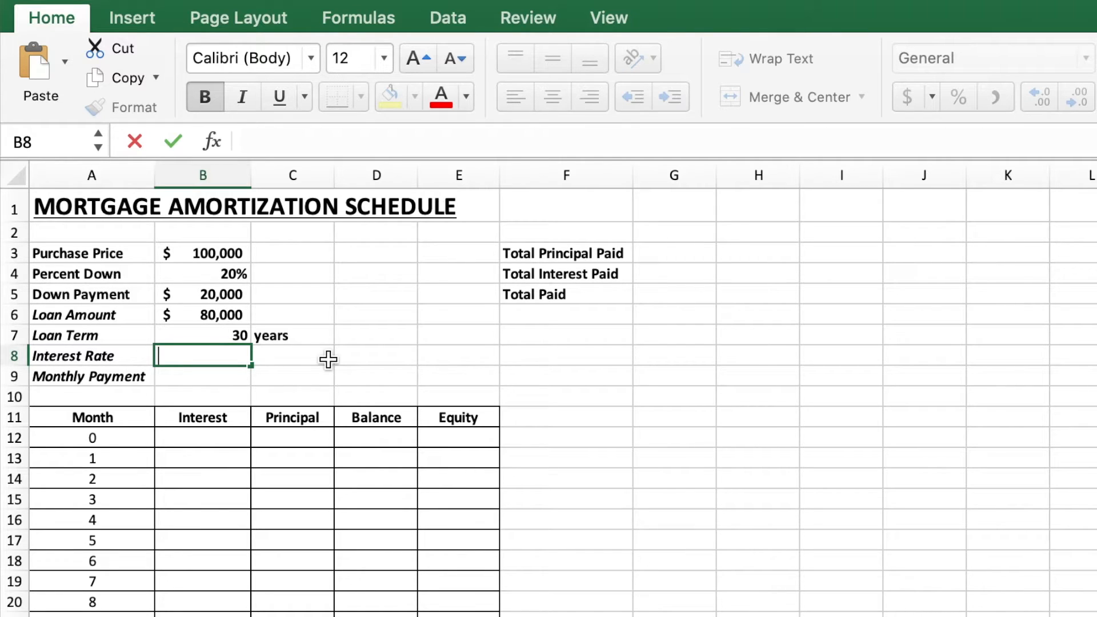
pyautogui.write('.035')
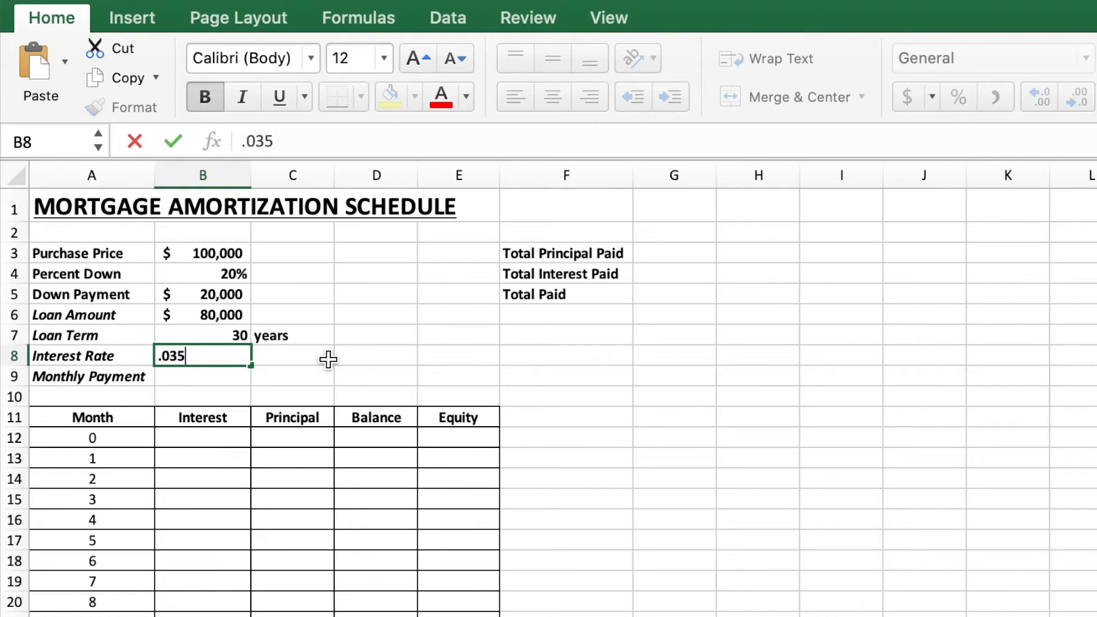
pyautogui.press('Return')
pyautogui.press('Up')
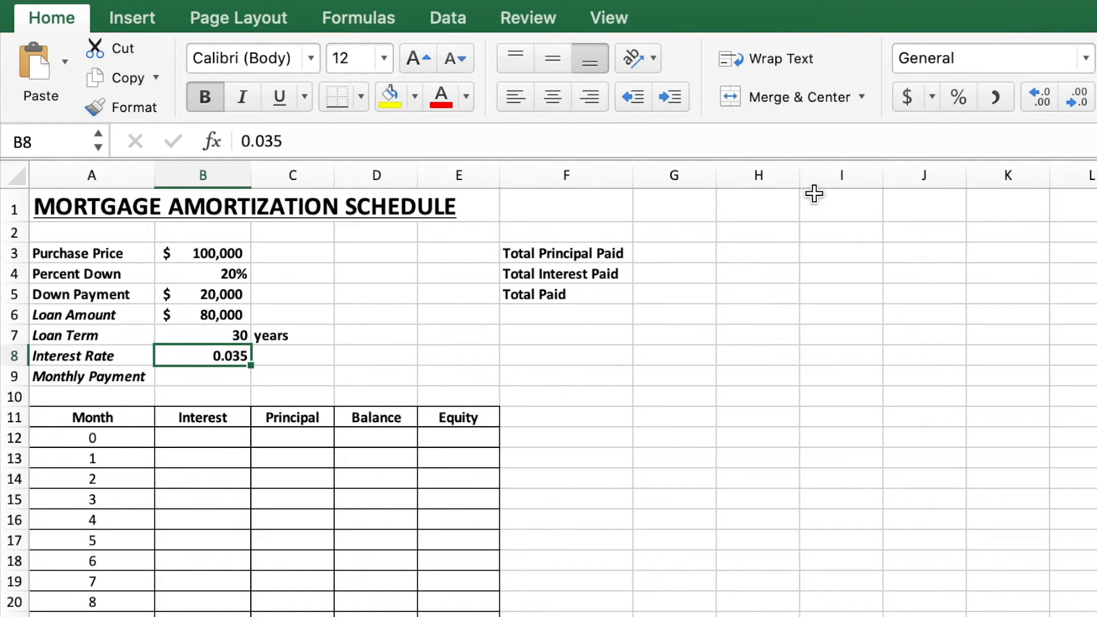
pyautogui.click(962, 101)
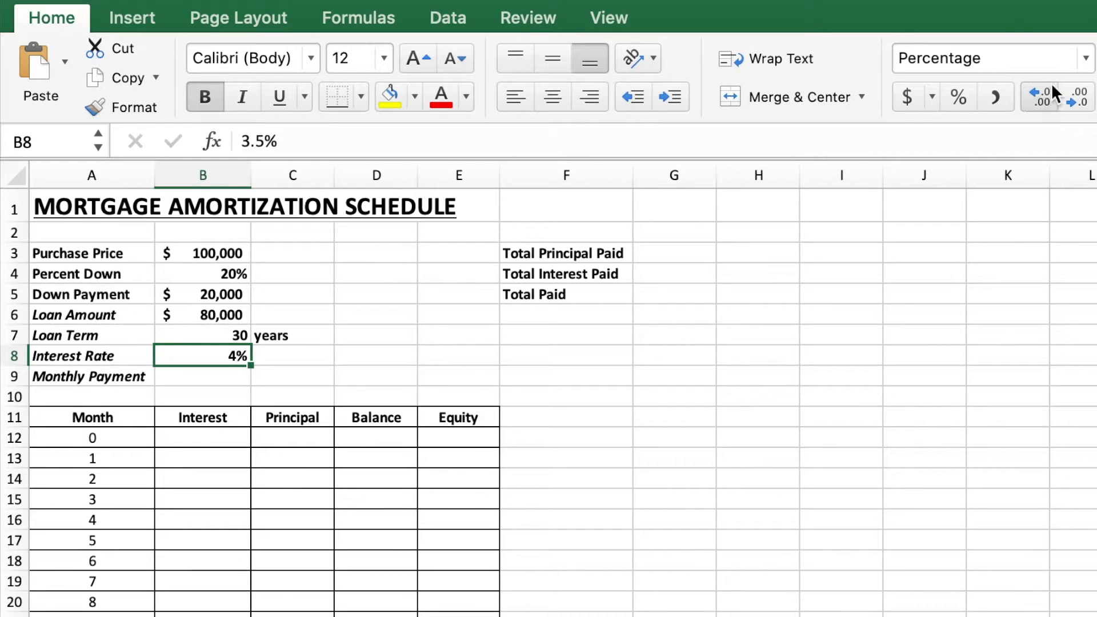
pyautogui.click(1035, 95)
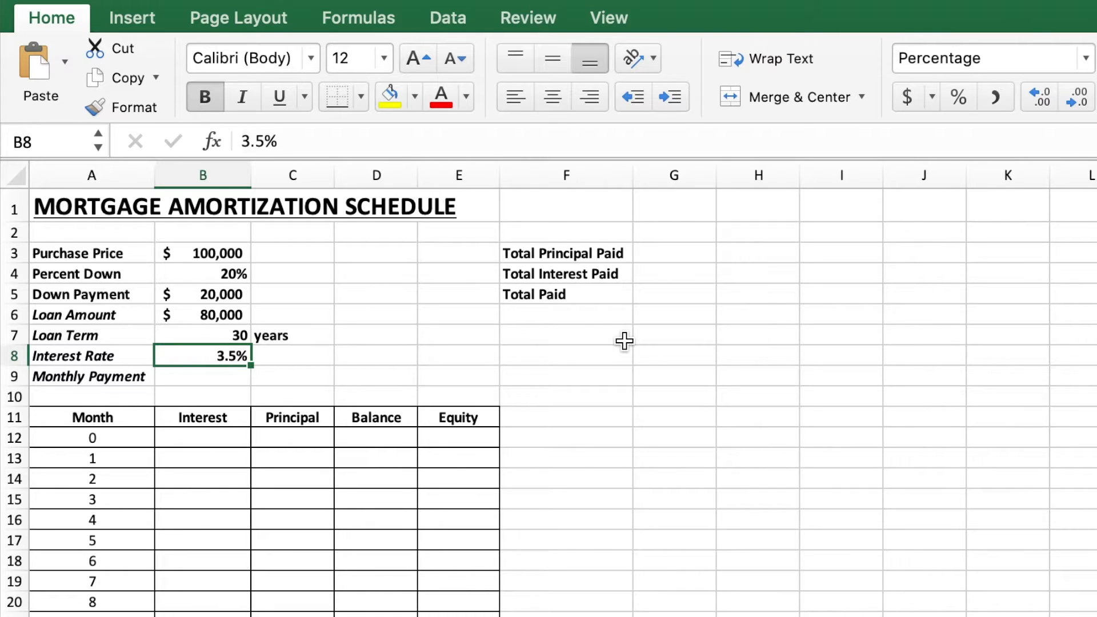
# Step: Begin the monthly payment formula in B9 with the numerator =B6*(B8/12*(1+B8/12)^(B7*12)) followed by a division sign
pyautogui.click(226, 376)
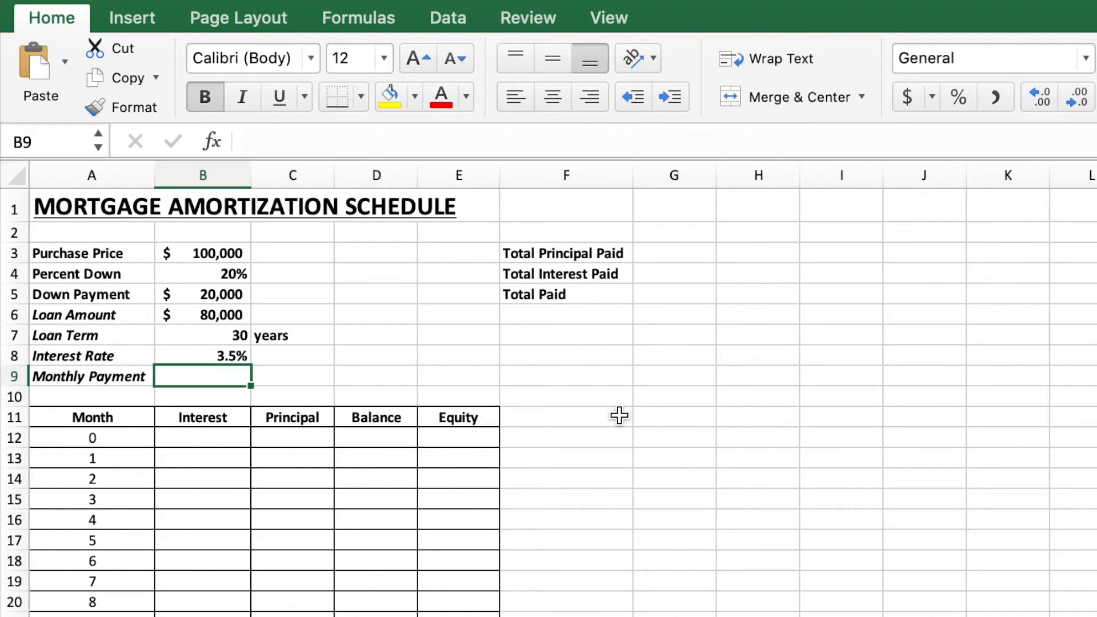
pyautogui.write('=')
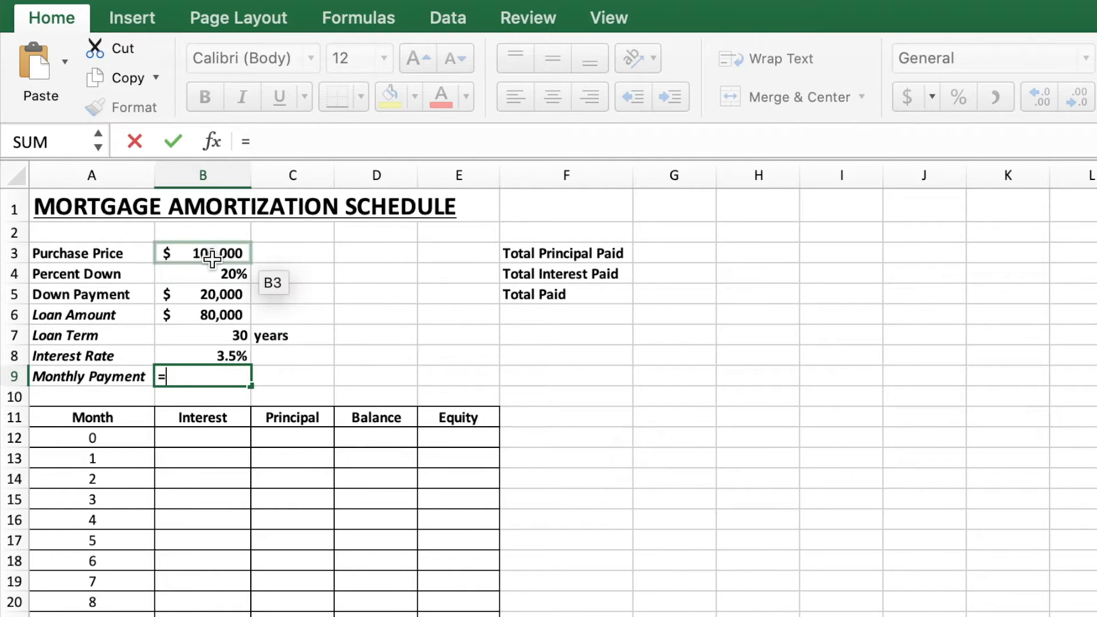
pyautogui.click(221, 315)
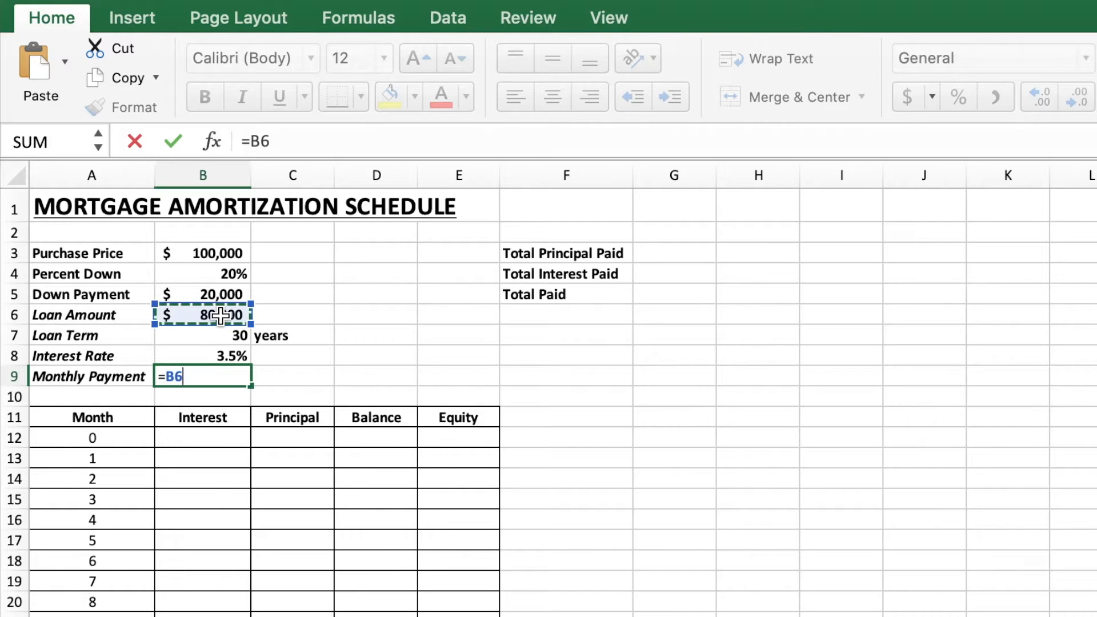
pyautogui.write('*')
pyautogui.write('(')
pyautogui.click(215, 357)
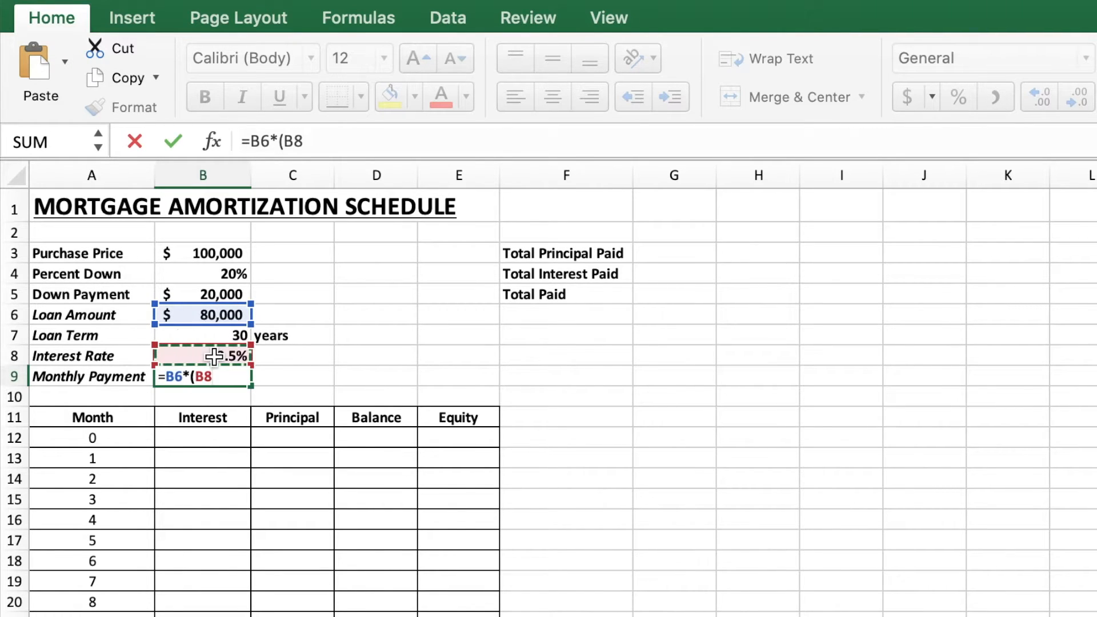
pyautogui.write('/12')
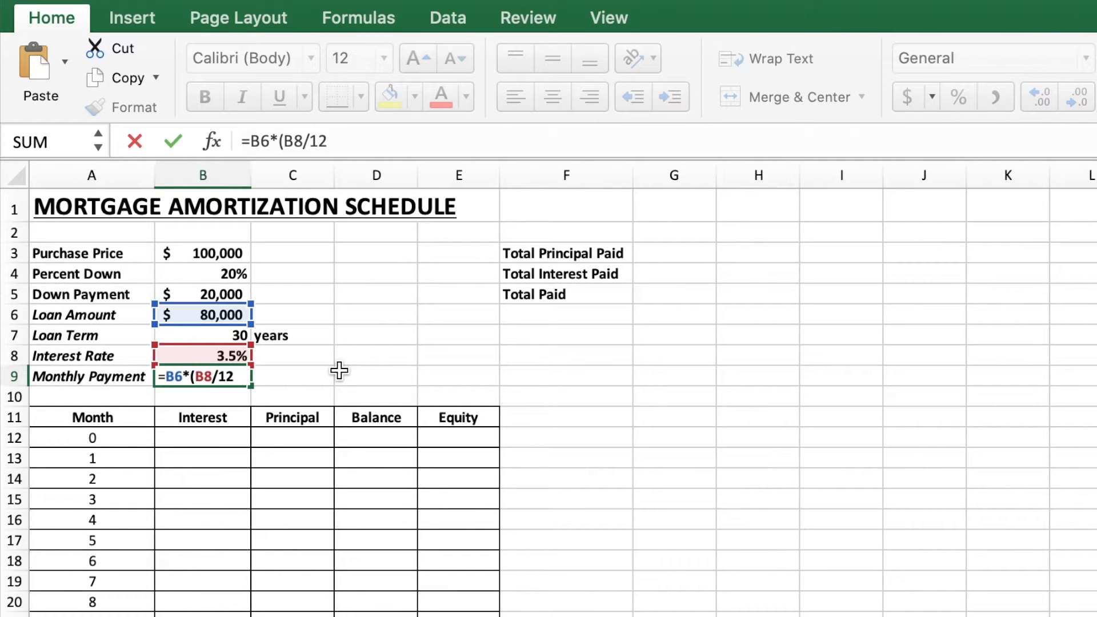
pyautogui.write('*(1')
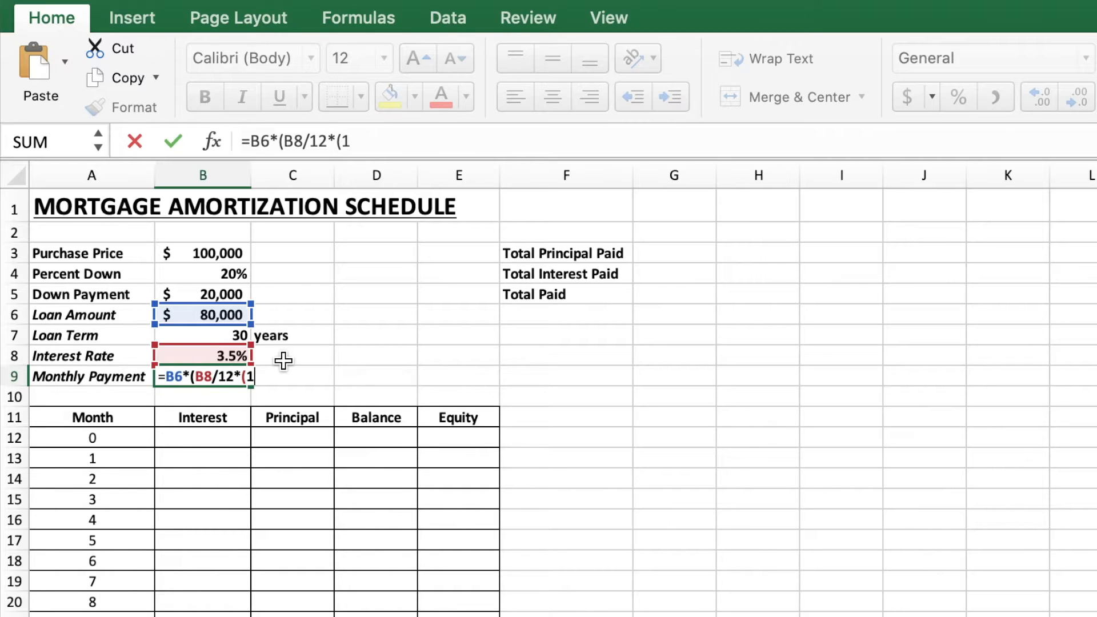
pyautogui.write('+')
pyautogui.click(183, 352)
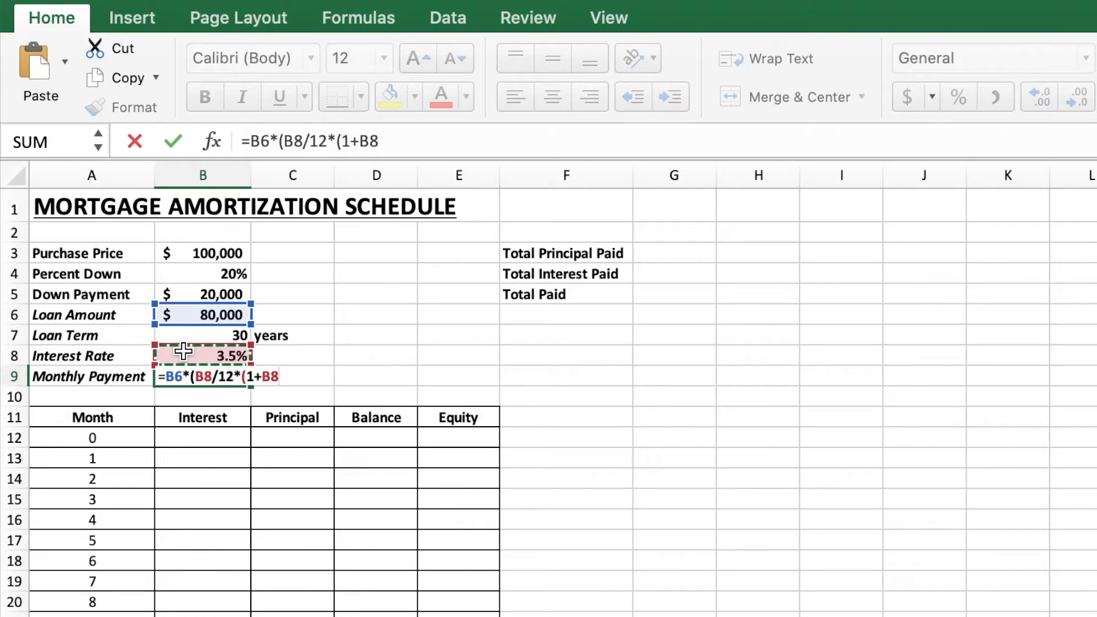
pyautogui.write('/12')
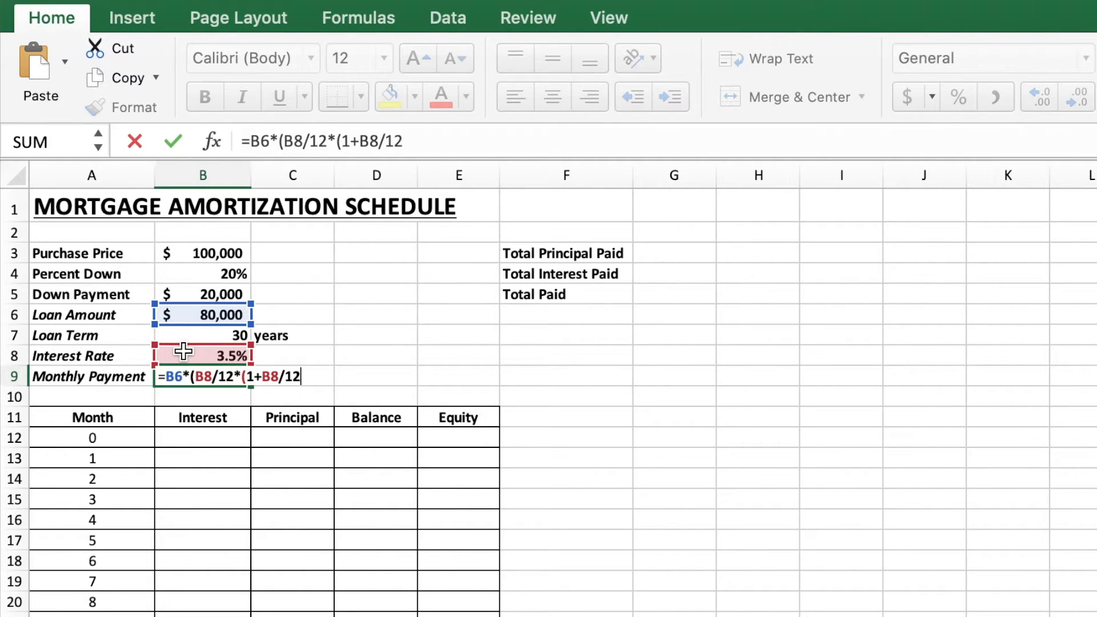
pyautogui.write(')^')
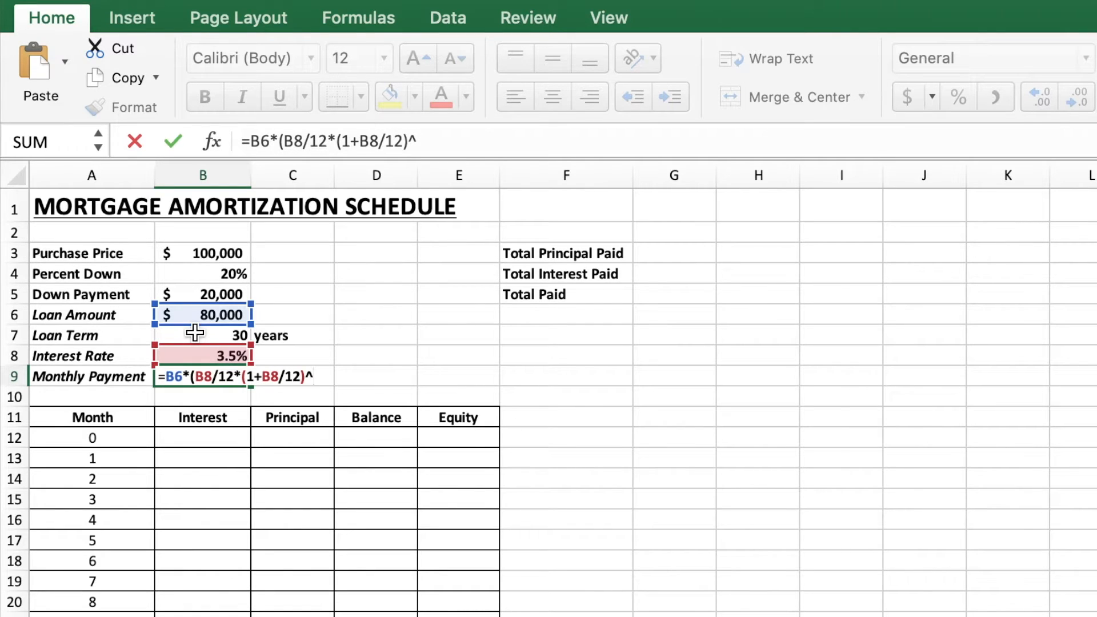
pyautogui.click(195, 332)
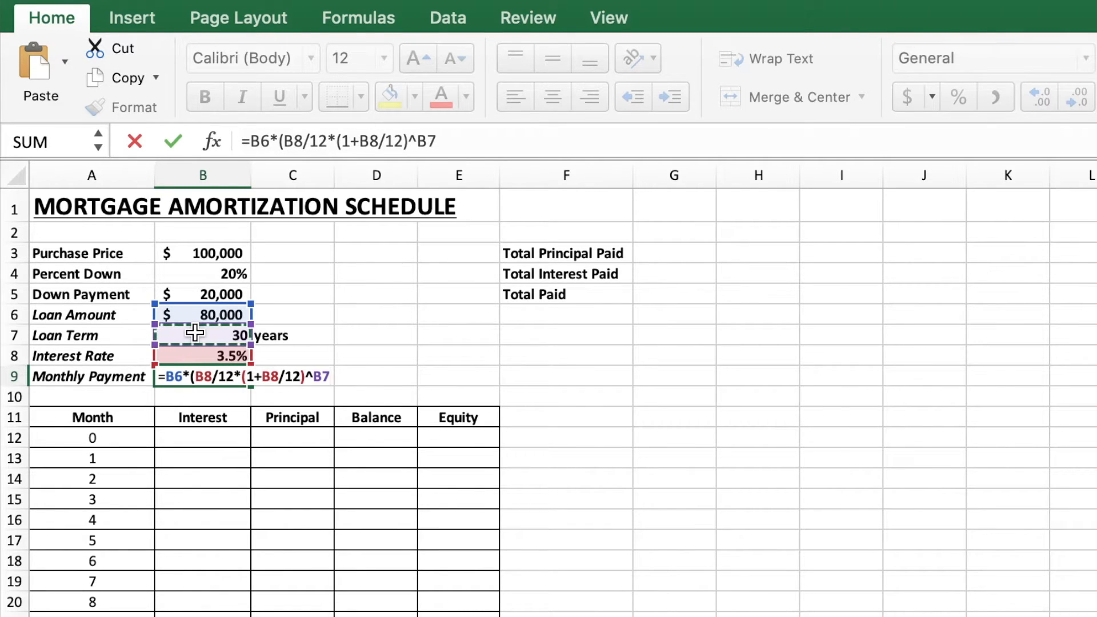
pyautogui.write('*12')
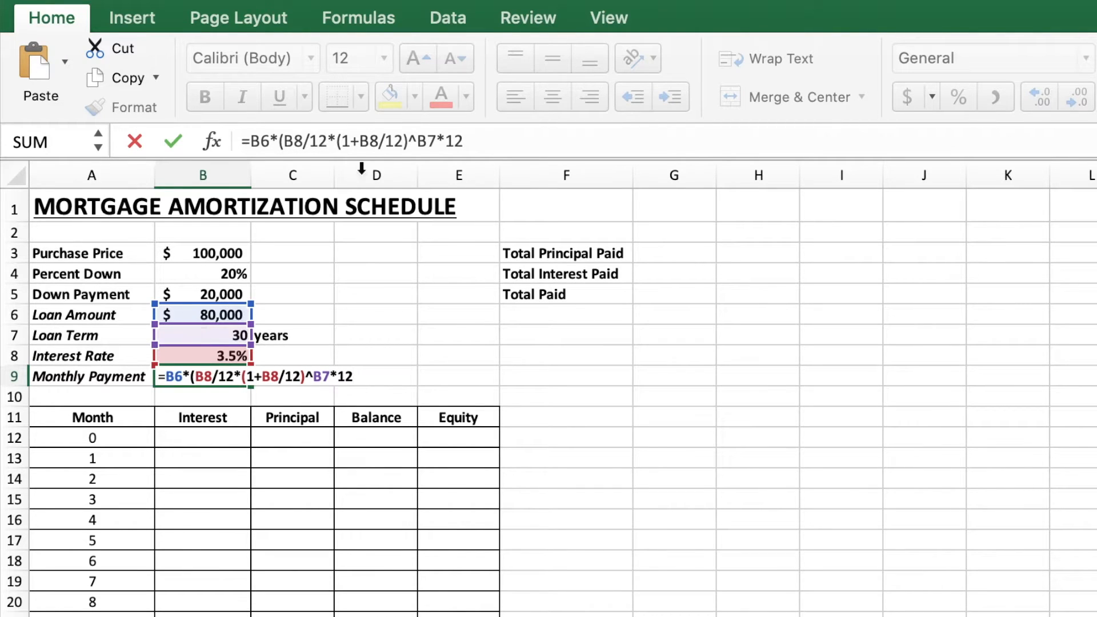
pyautogui.click(415, 141)
pyautogui.write('(')
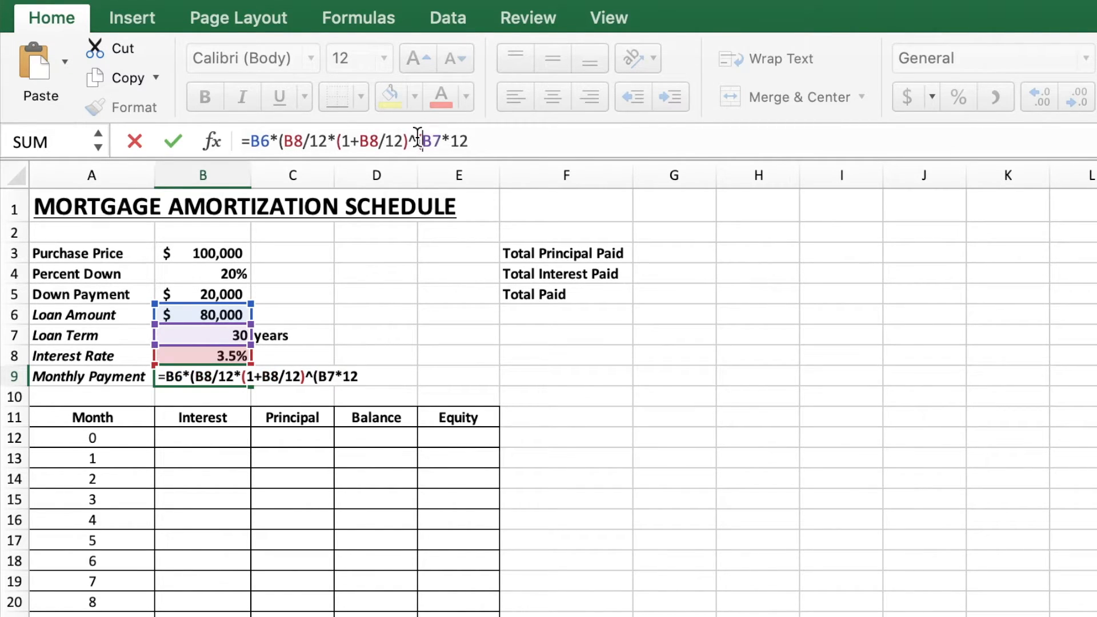
pyautogui.click(495, 143)
pyautogui.write(')')
pyautogui.write(')')
pyautogui.write('/')
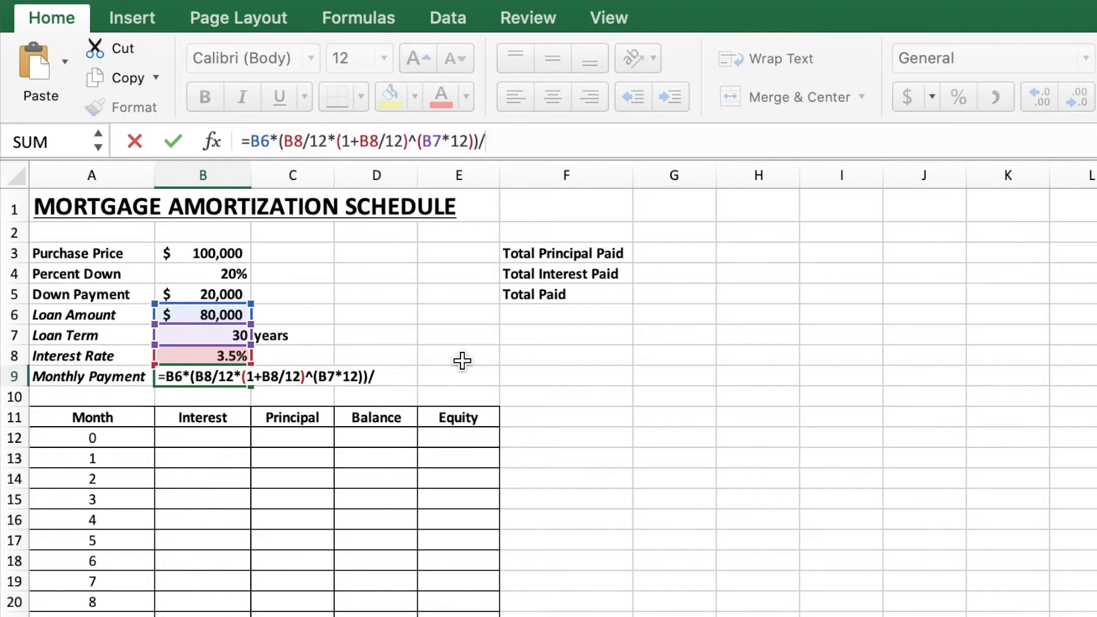
pyautogui.write('((1+')
# Step: Complete the B9 formula with the denominator ((1+B8/12)^(B7*12)-1) and confirm it
pyautogui.click(206, 355)
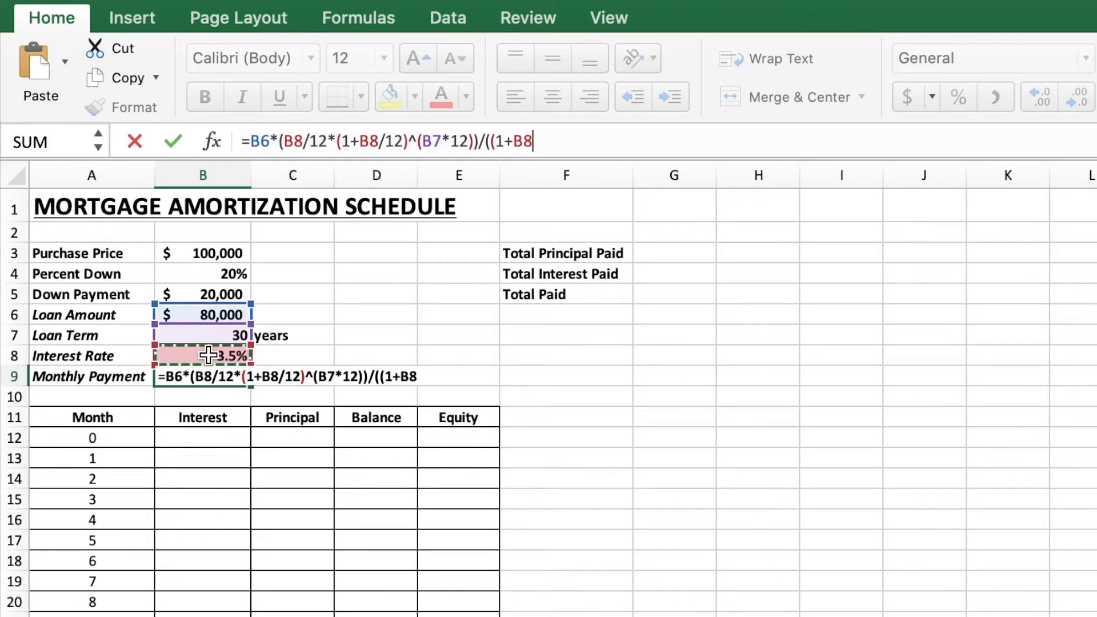
pyautogui.write('/12')
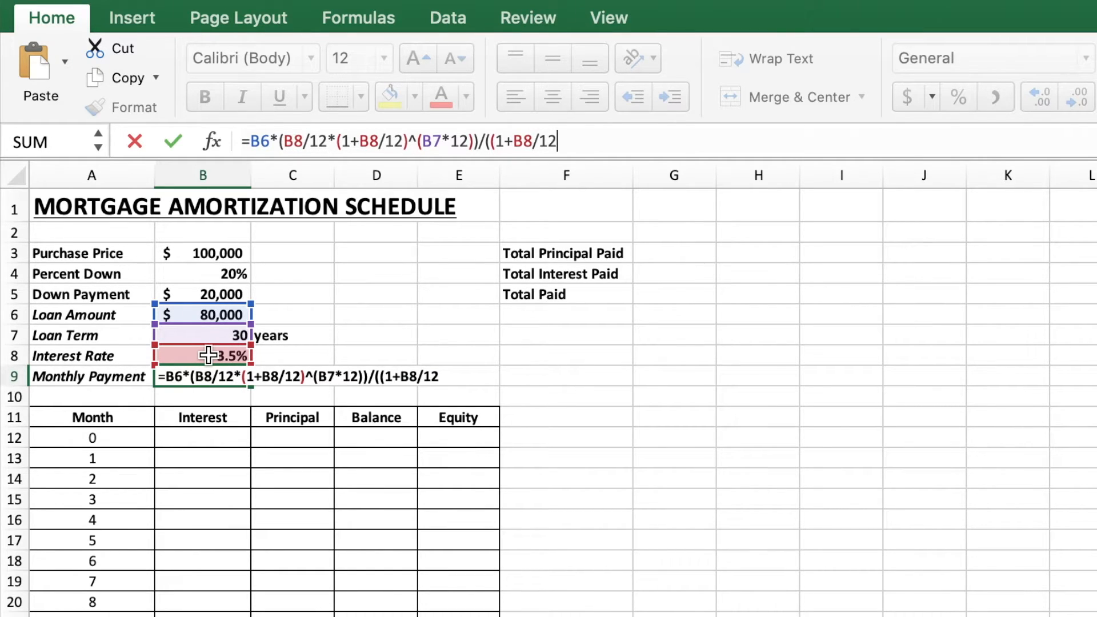
pyautogui.write(')^(')
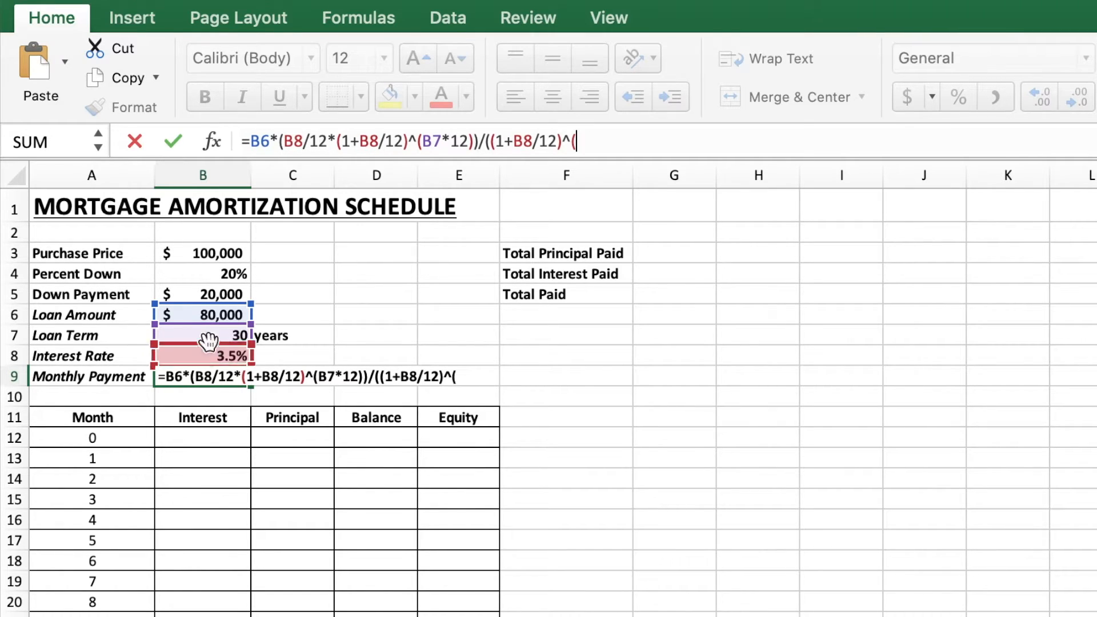
pyautogui.click(206, 337)
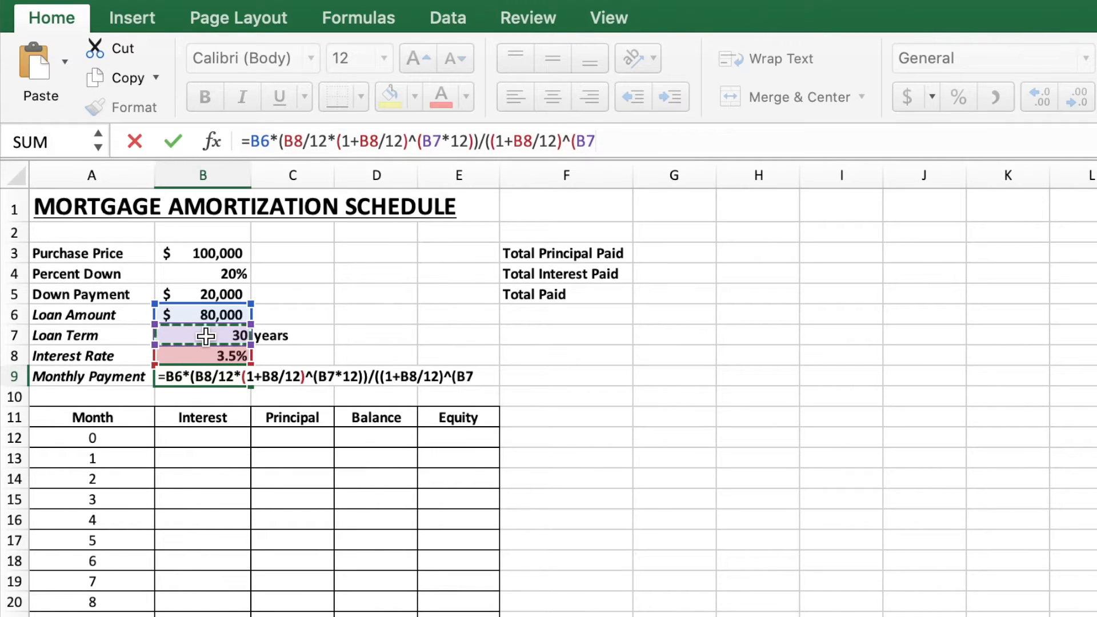
pyautogui.write('*12')
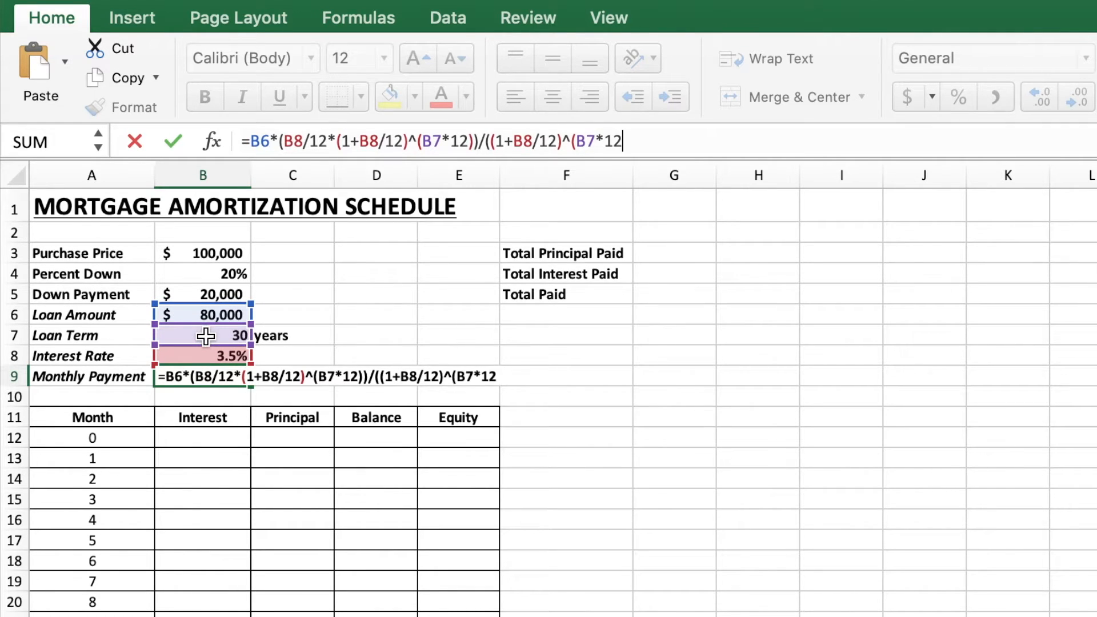
pyautogui.write(')-1)')
pyautogui.press('Return')
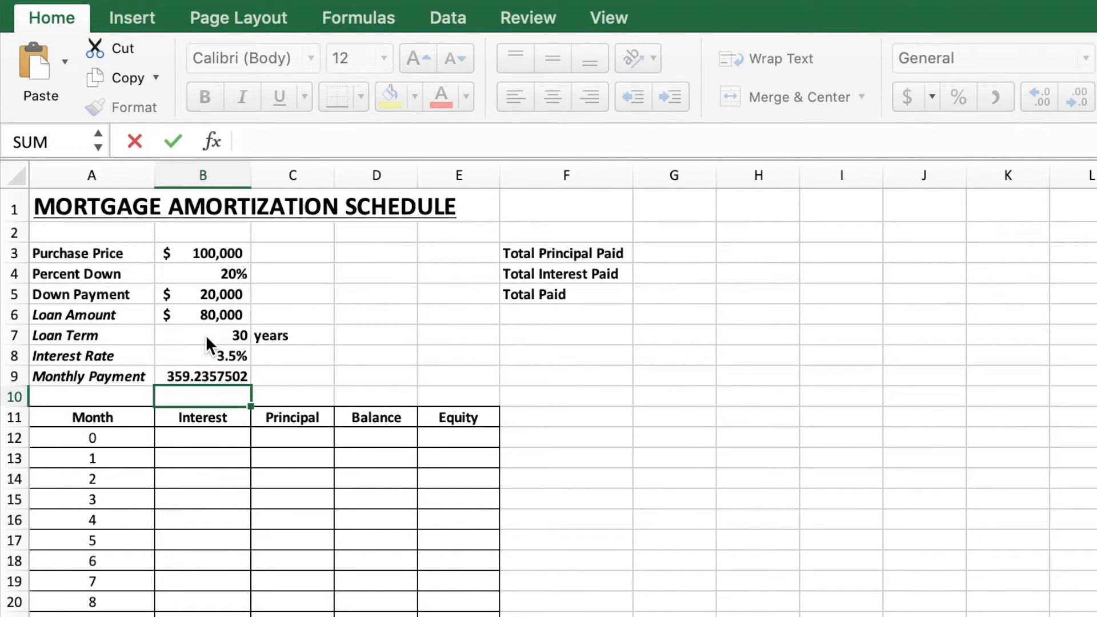
# Step: Format the monthly payment in B9 as Accounting with no decimal places
pyautogui.press('Up')
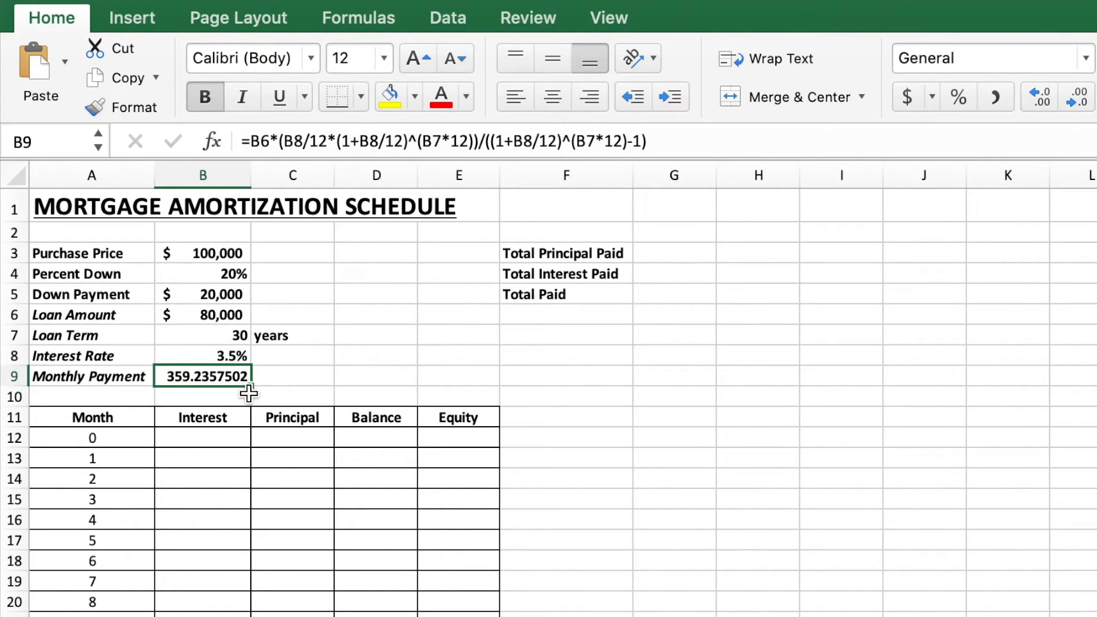
pyautogui.click(909, 98)
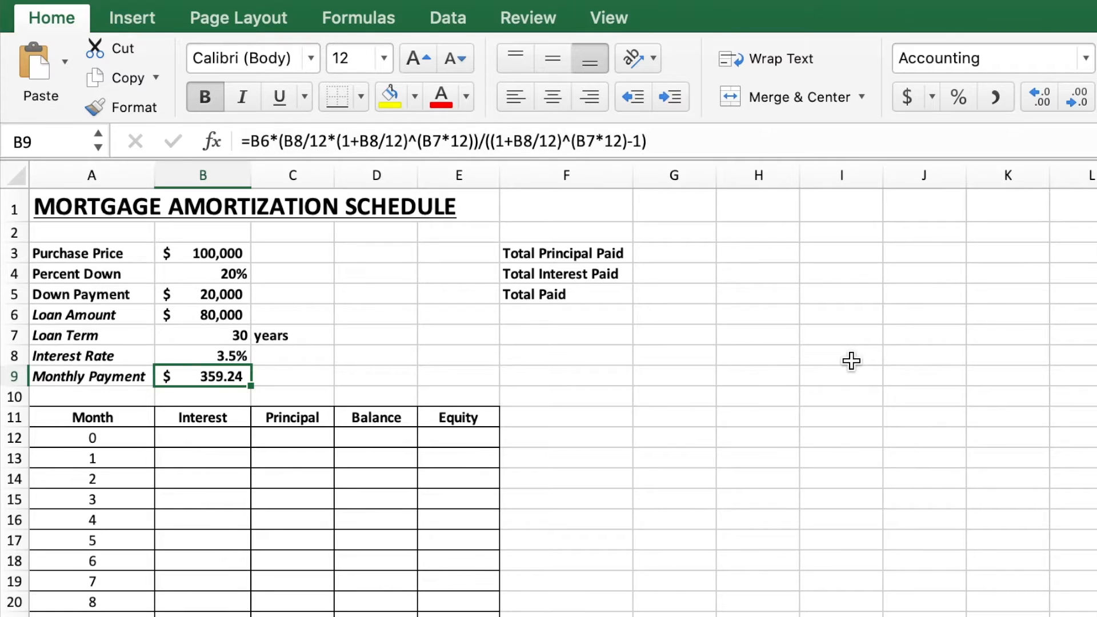
pyautogui.click(1082, 99)
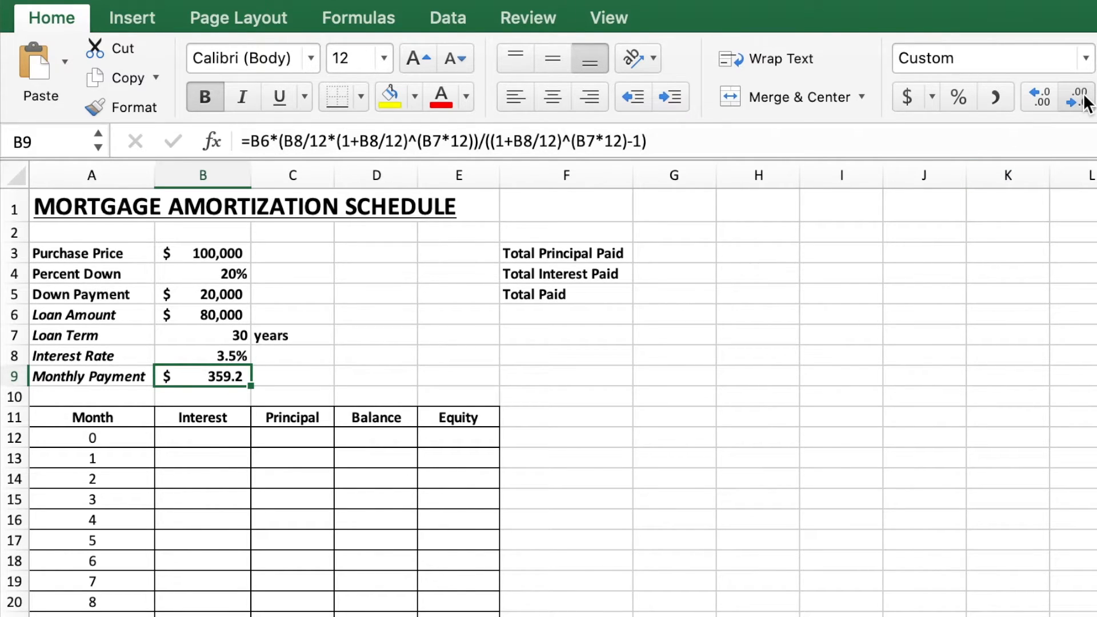
pyautogui.click(1083, 100)
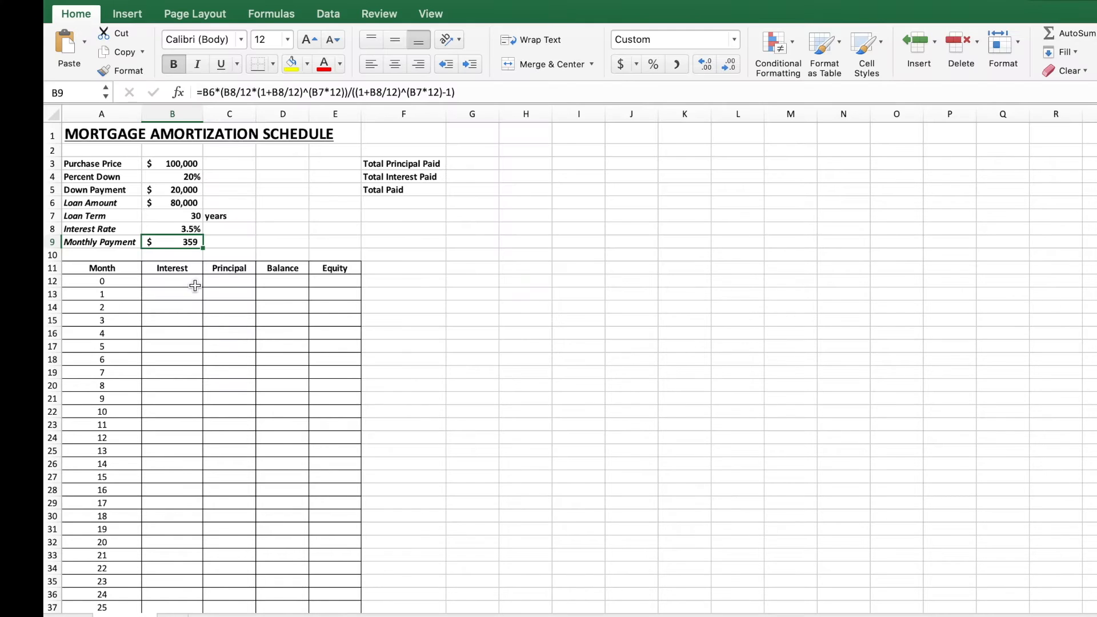
# Step: Clear the existing month numbers from A12 down to A372
pyautogui.click(195, 286)
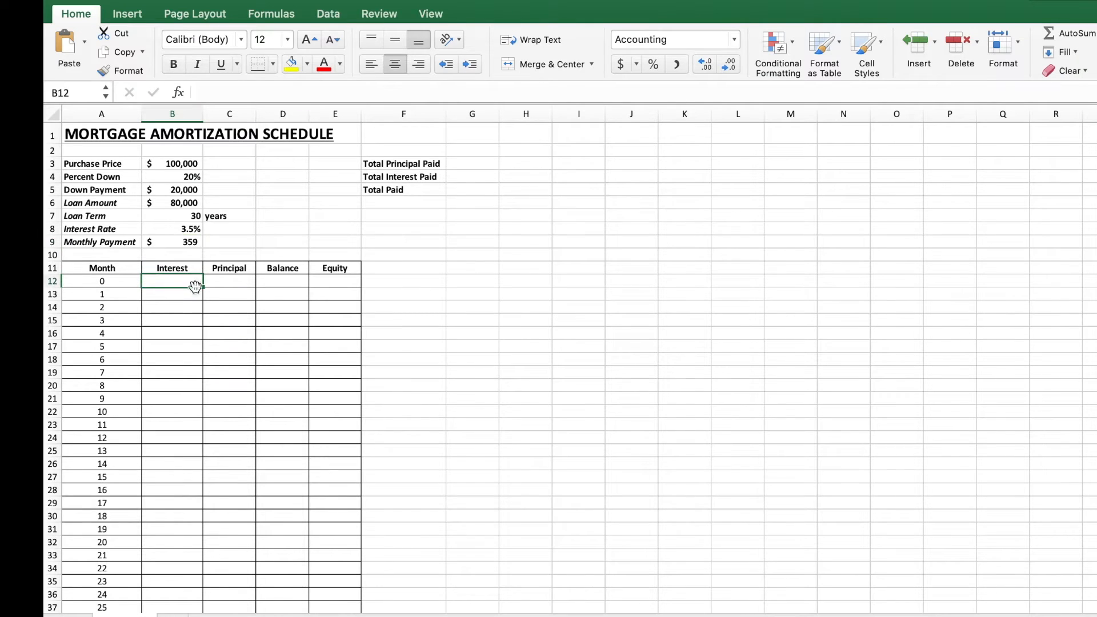
pyautogui.scroll(-1, 263, 385)
pyautogui.scroll(1, 265, 386)
pyautogui.moveTo(115, 281); pyautogui.dragTo(99, 565)
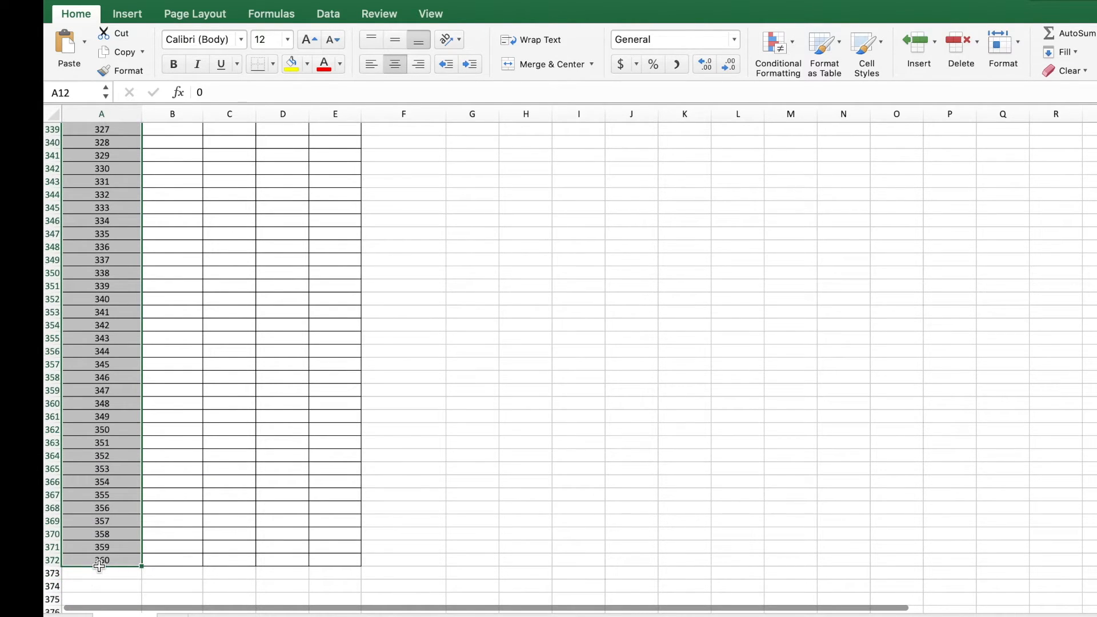
pyautogui.hotkey('ctrl', 'BackSpace')
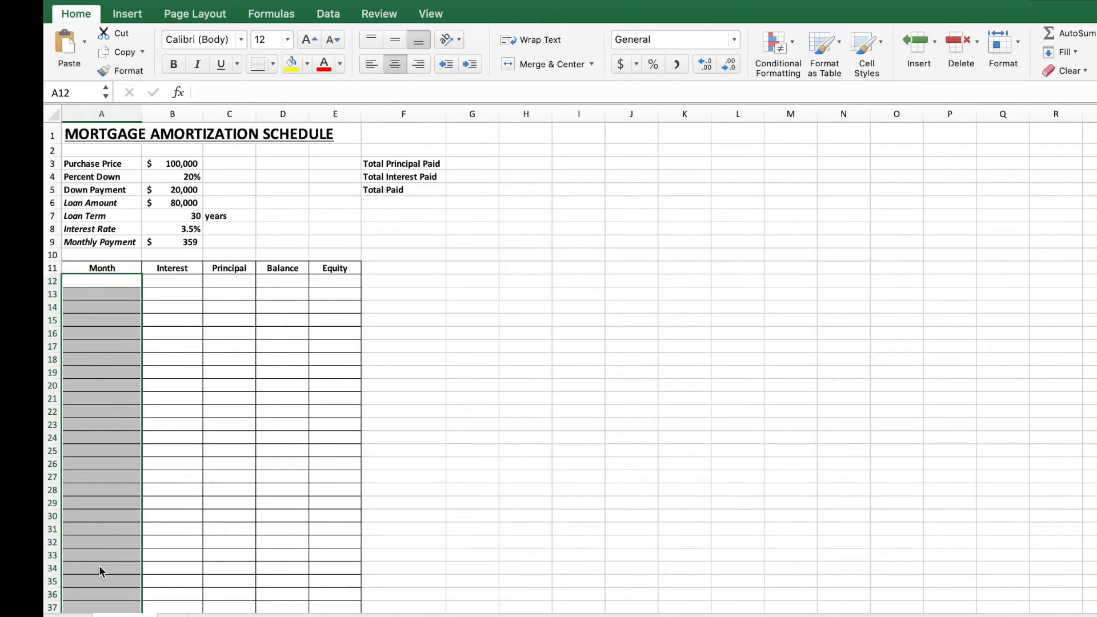
# Step: Enter the months 0, 1, 2 and 3 in A12 through A15
pyautogui.click(115, 282)
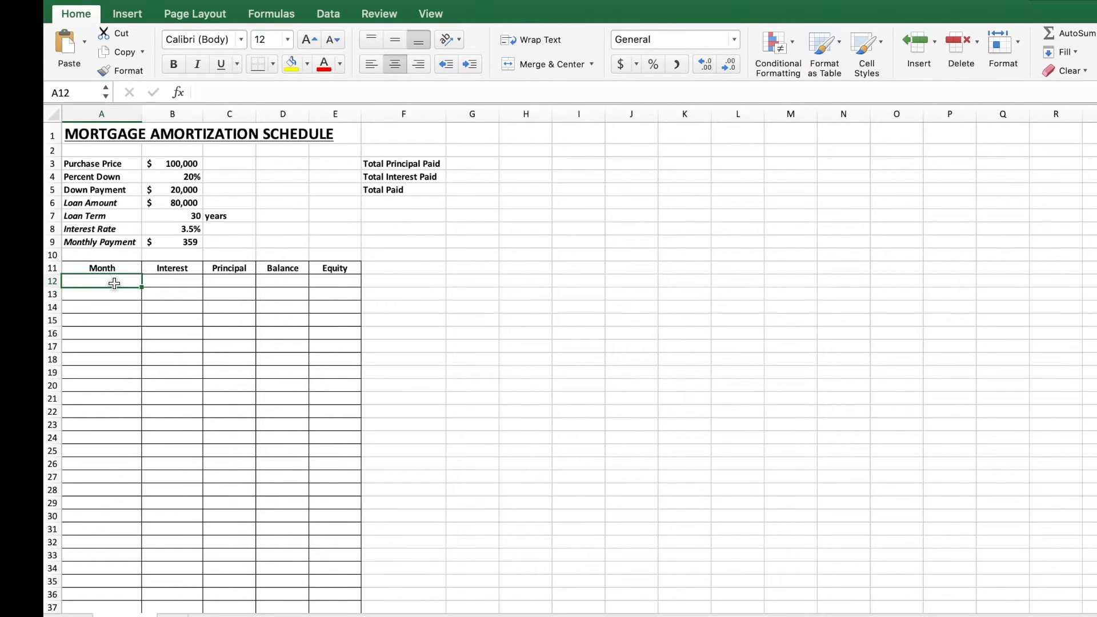
pyautogui.write('0')
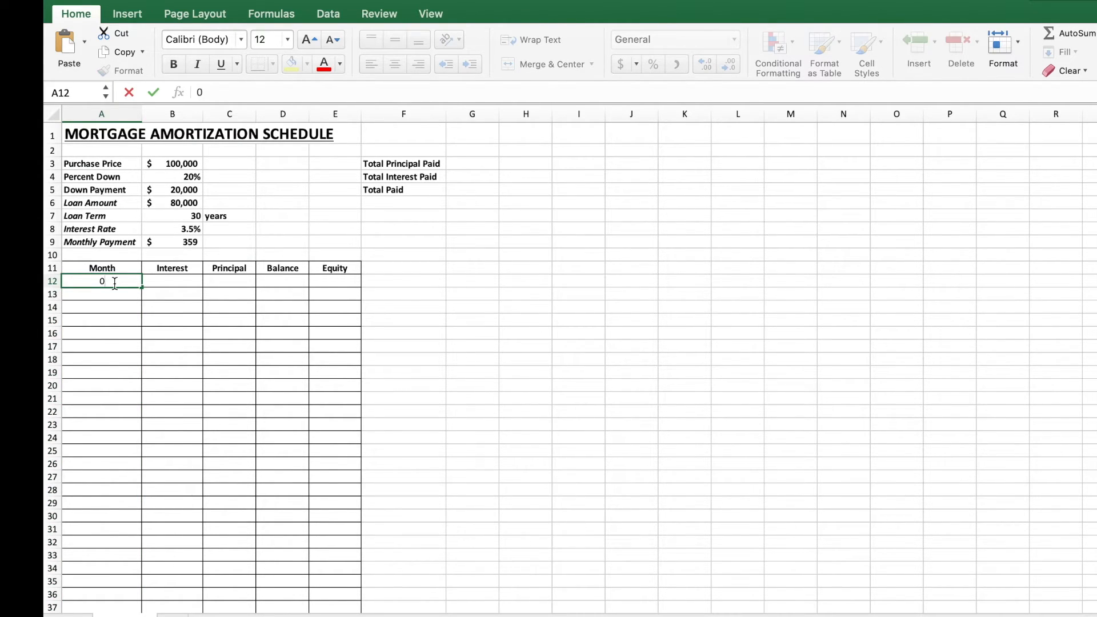
pyautogui.press('Return')
pyautogui.write('1')
pyautogui.press('Return')
pyautogui.write('2')
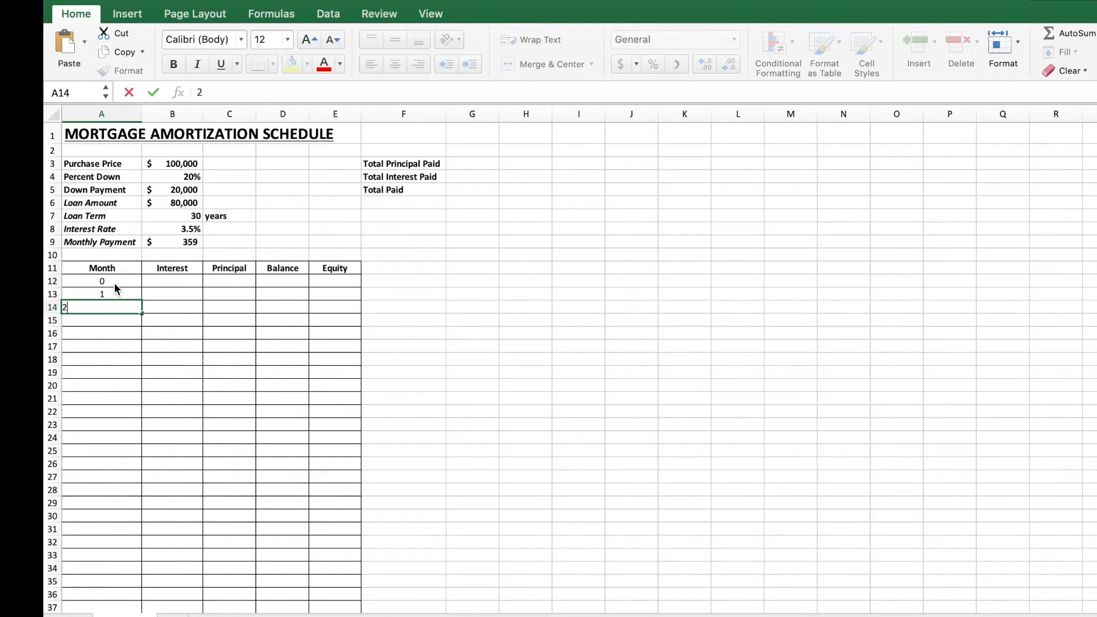
pyautogui.press('Return')
pyautogui.write('3')
pyautogui.press('Return')
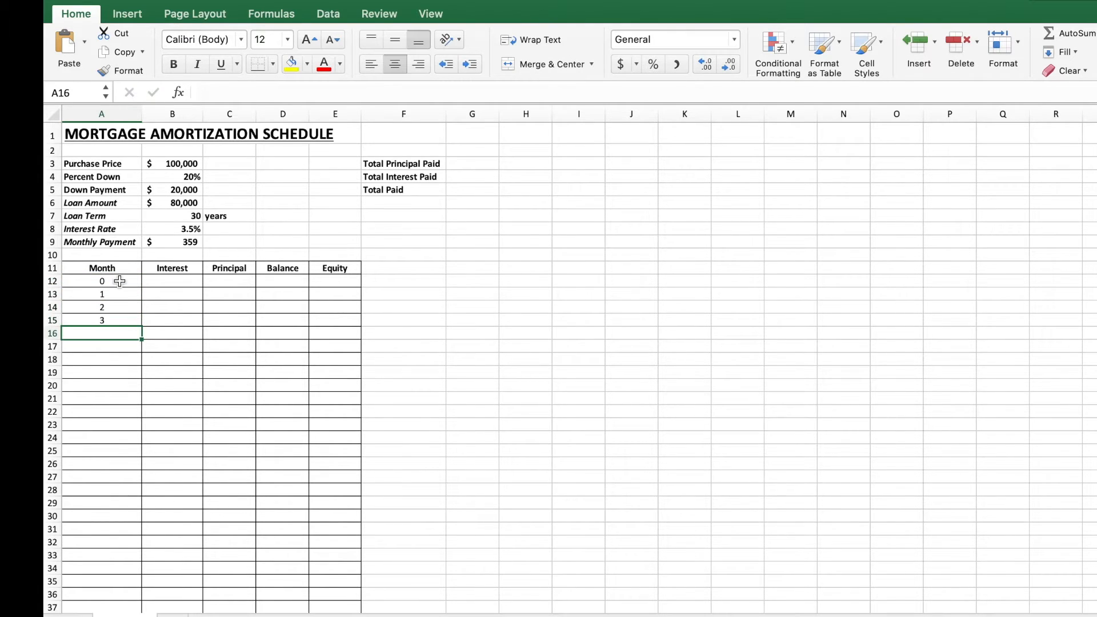
# Step: Extend the month series from A12:A15 with AutoFill down to 360 in row 372
pyautogui.moveTo(119, 281); pyautogui.dragTo(120, 313)
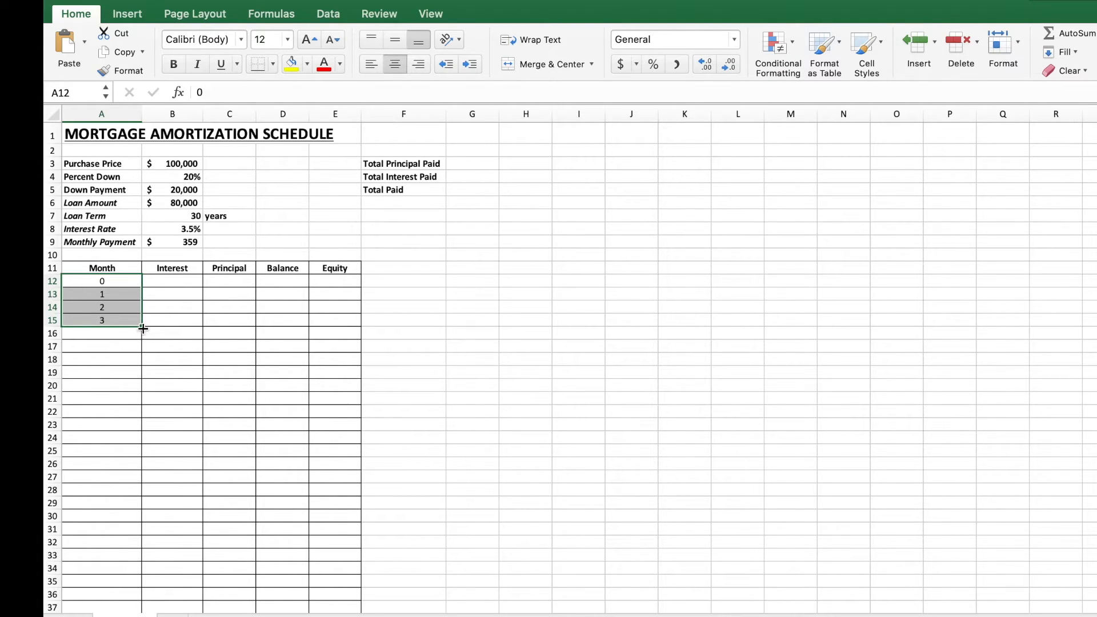
pyautogui.moveTo(141, 327); pyautogui.dragTo(143, 555)
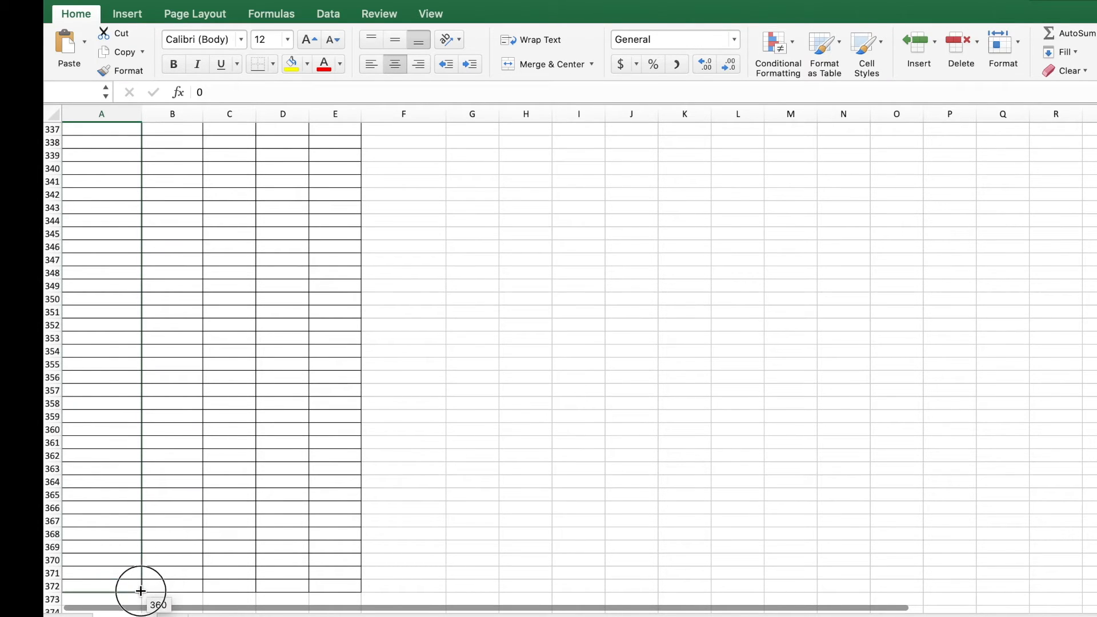
pyautogui.moveTo(140, 594); pyautogui.dragTo(141, 593)
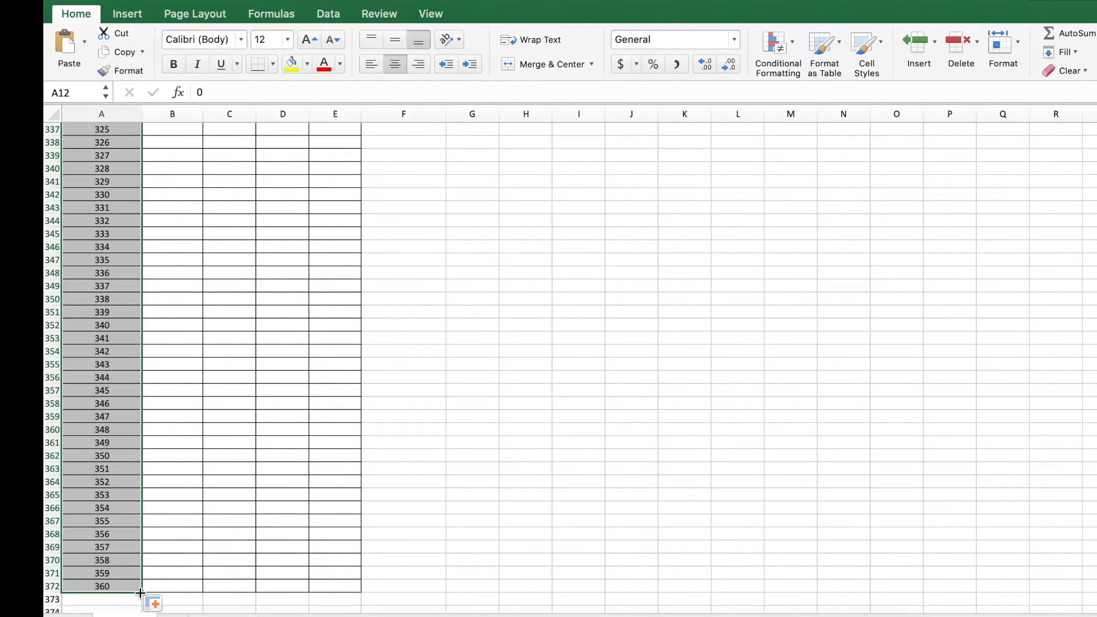
pyautogui.click(285, 456)
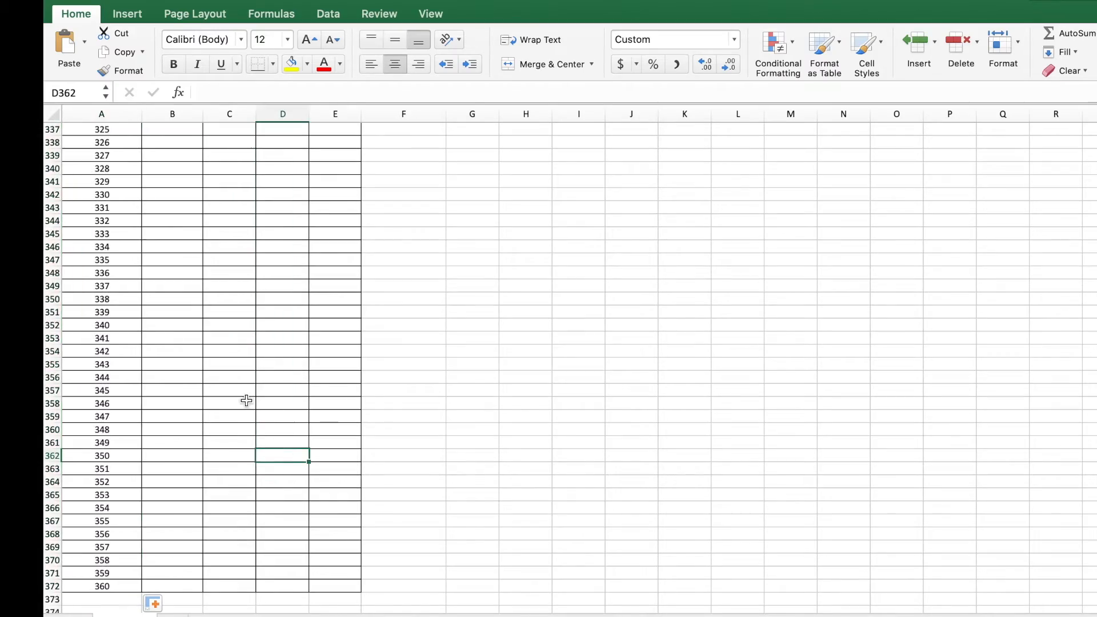
pyautogui.scroll(15, 246, 400)
pyautogui.scroll(20, 247, 402)
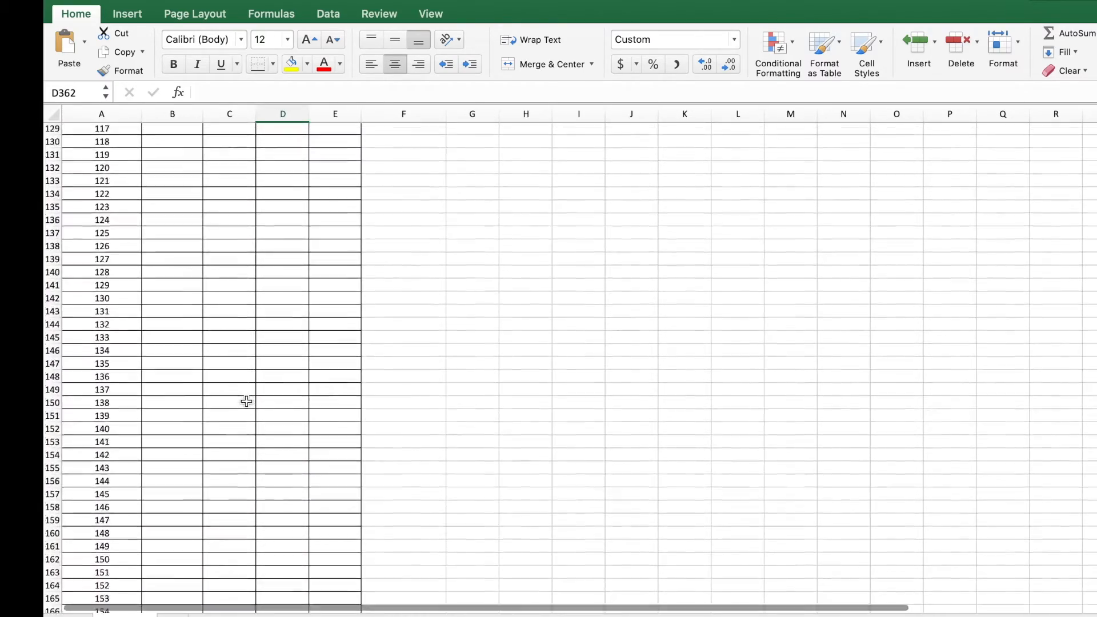
# Step: Enter 0 as the month-0 interest in B12 and month-0 principal in C12
pyautogui.scroll(18, 246, 402)
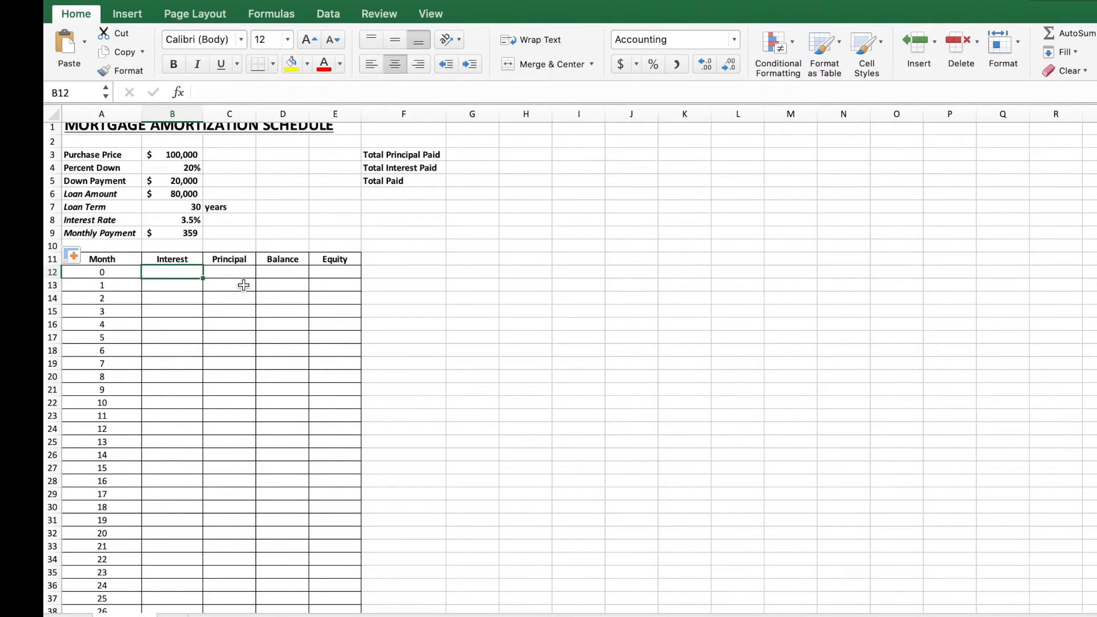
pyautogui.click(107, 272)
pyautogui.click(170, 273)
pyautogui.scroll(1, 171, 301)
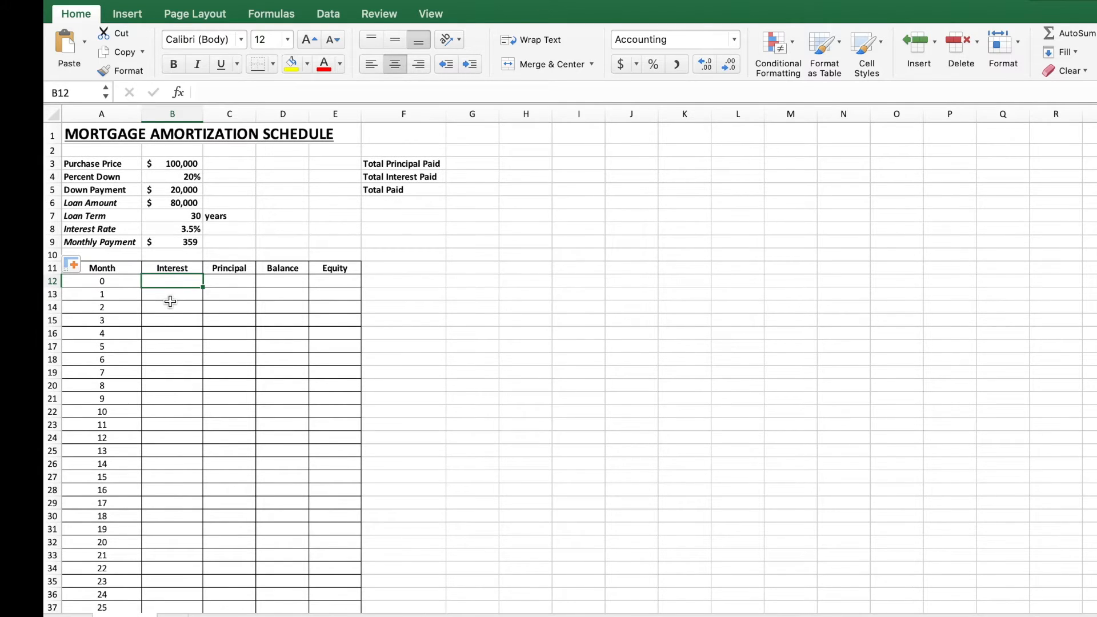
pyautogui.write('0')
pyautogui.press('Return')
pyautogui.press('Right')
pyautogui.press('Up')
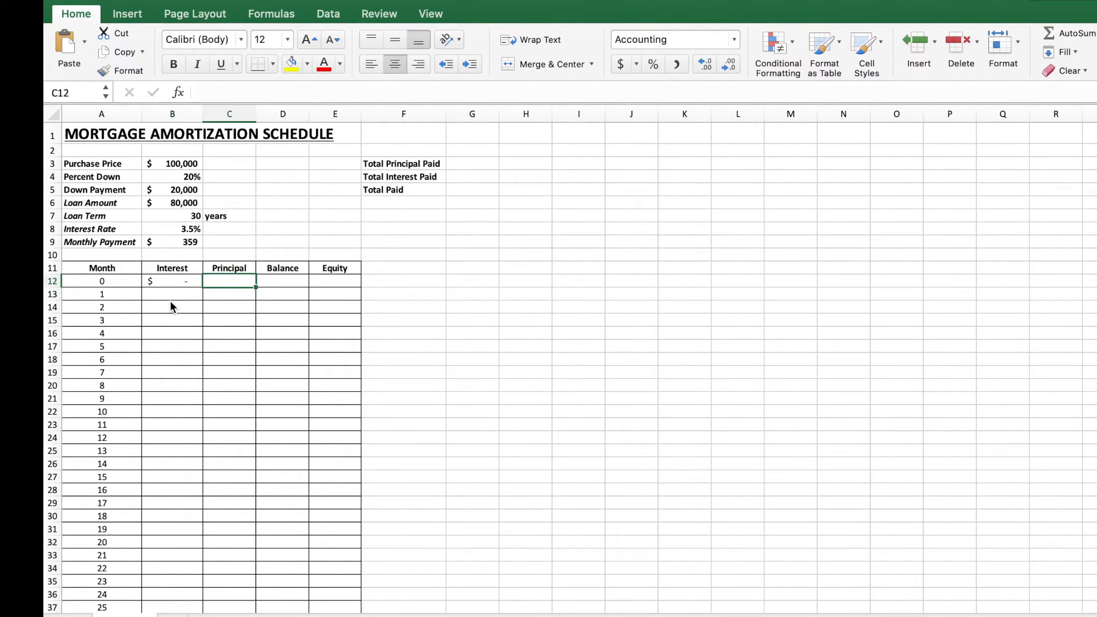
pyautogui.write('0')
pyautogui.press('Return')
pyautogui.press('Up')
pyautogui.click(338, 382)
pyautogui.click(293, 345)
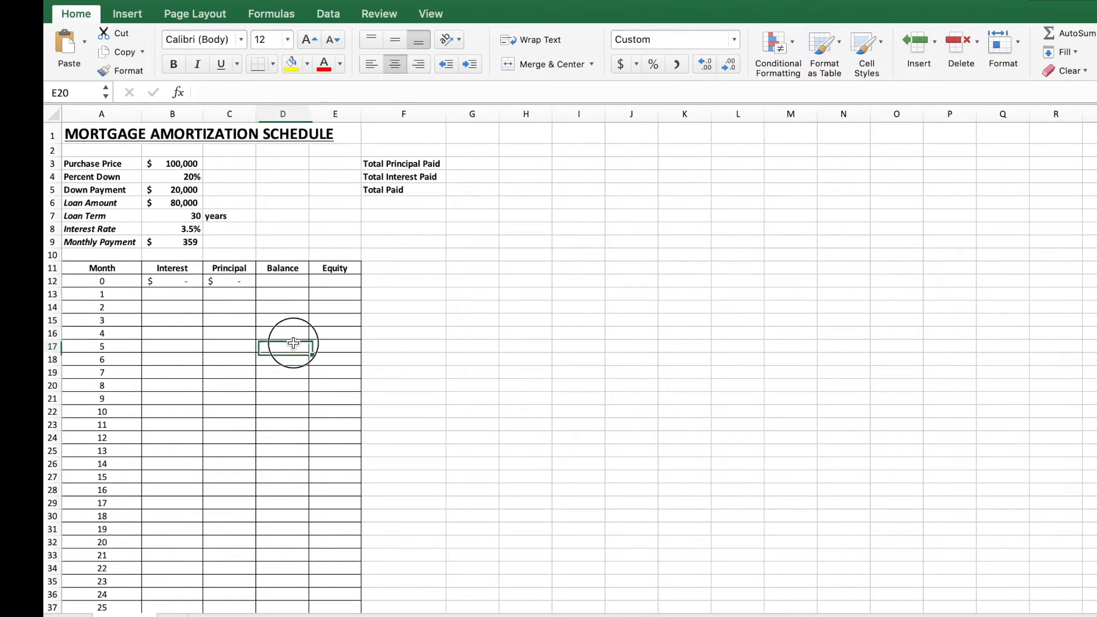
pyautogui.click(217, 335)
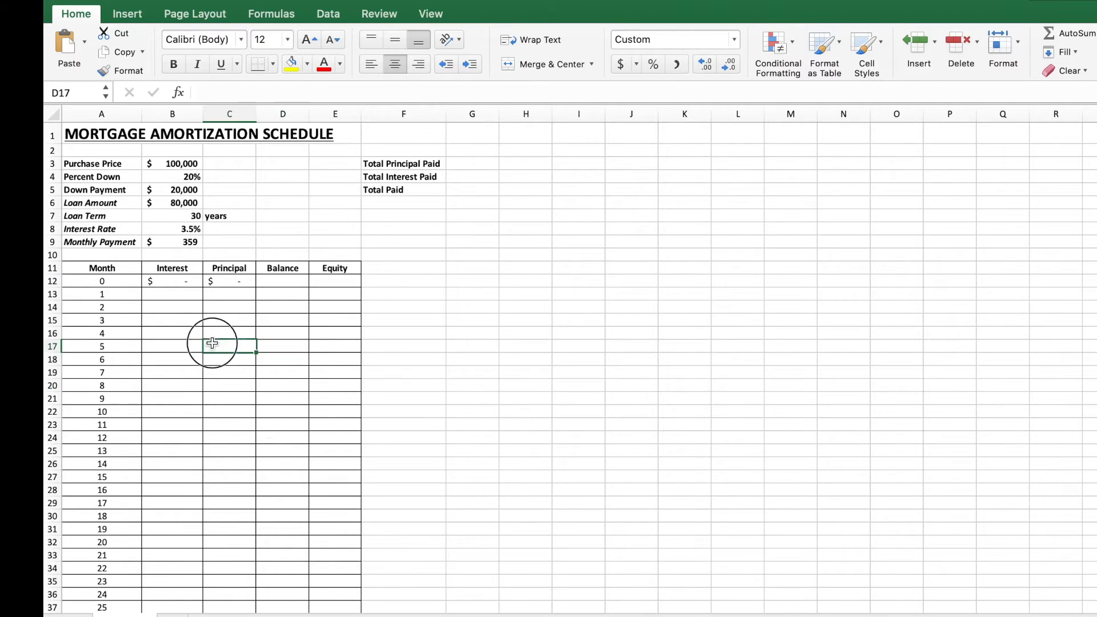
pyautogui.click(621, 63)
pyautogui.click(239, 307)
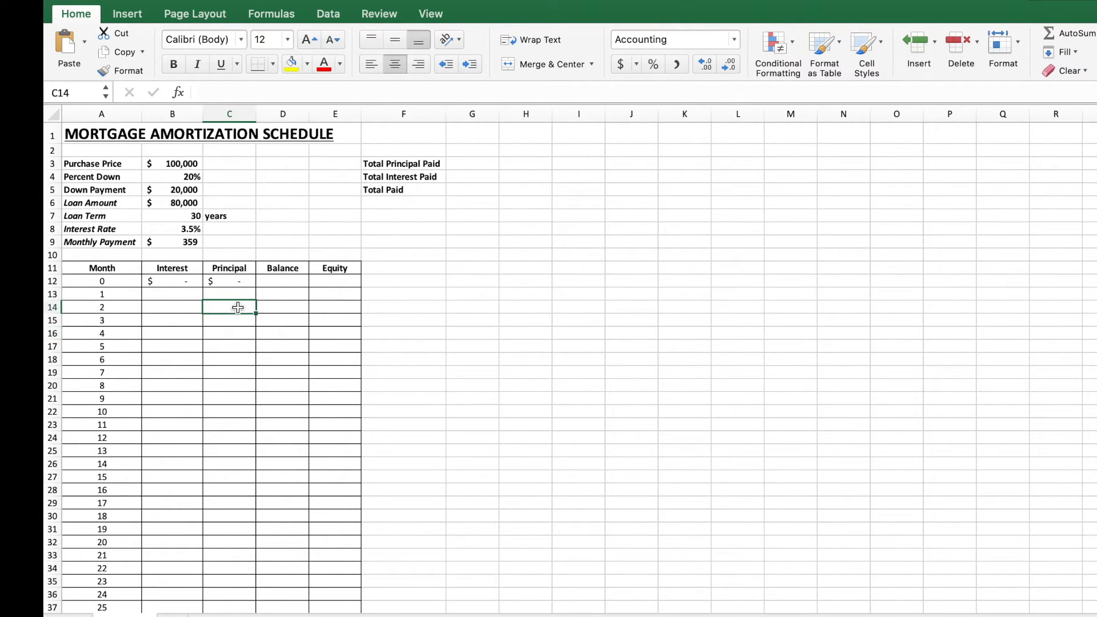
pyautogui.click(275, 281)
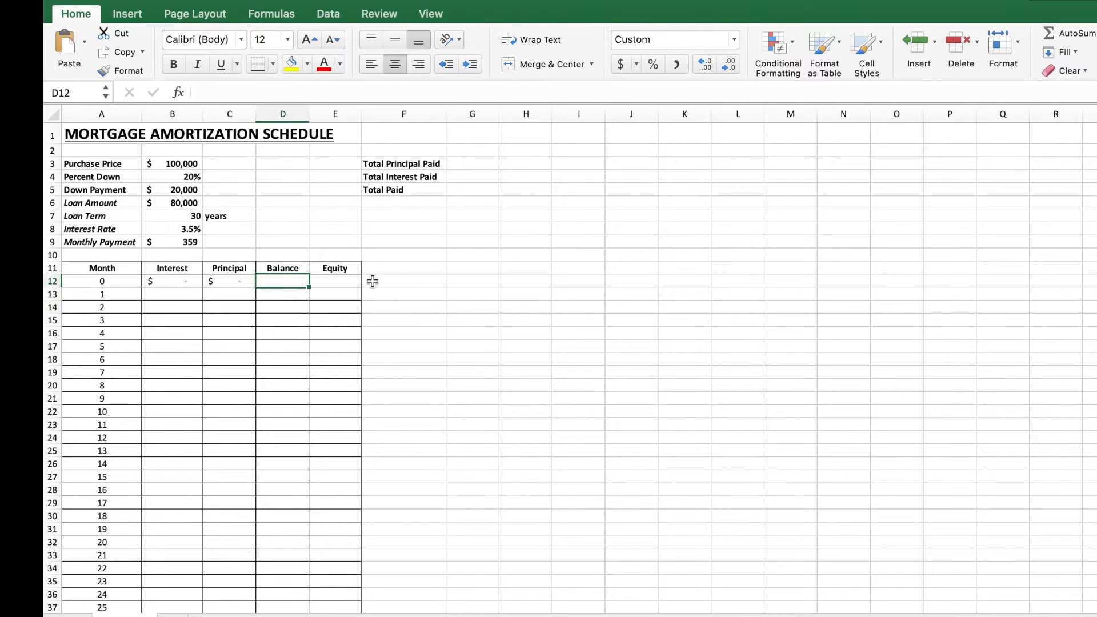
pyautogui.click(399, 282)
pyautogui.write('0')
pyautogui.press('Return')
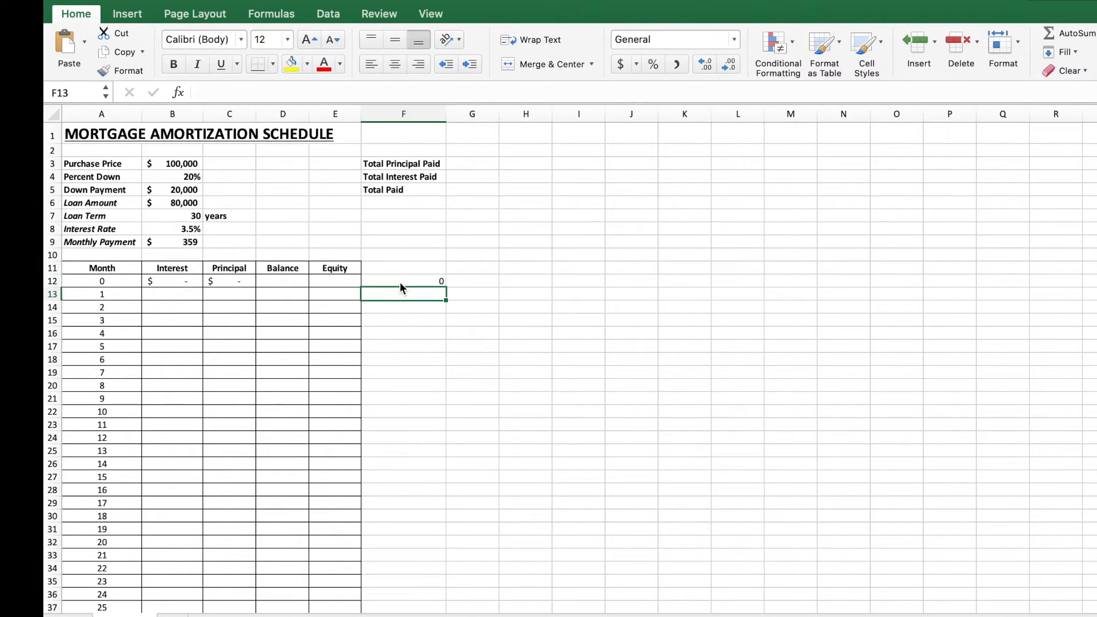
pyautogui.click(400, 283)
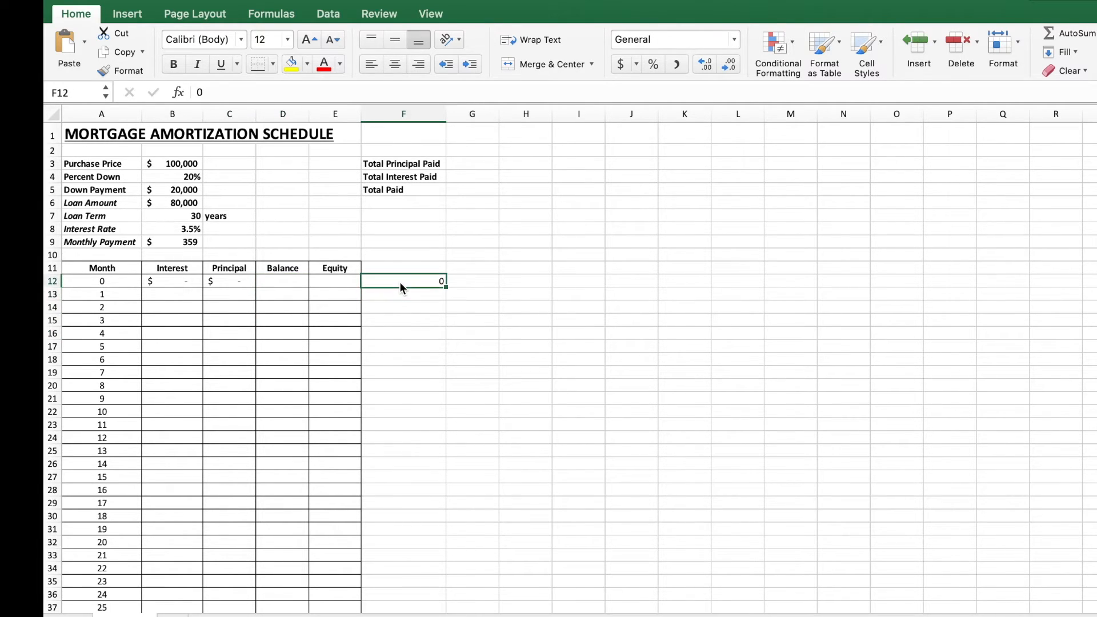
pyautogui.click(621, 64)
pyautogui.click(735, 40)
pyautogui.click(449, 332)
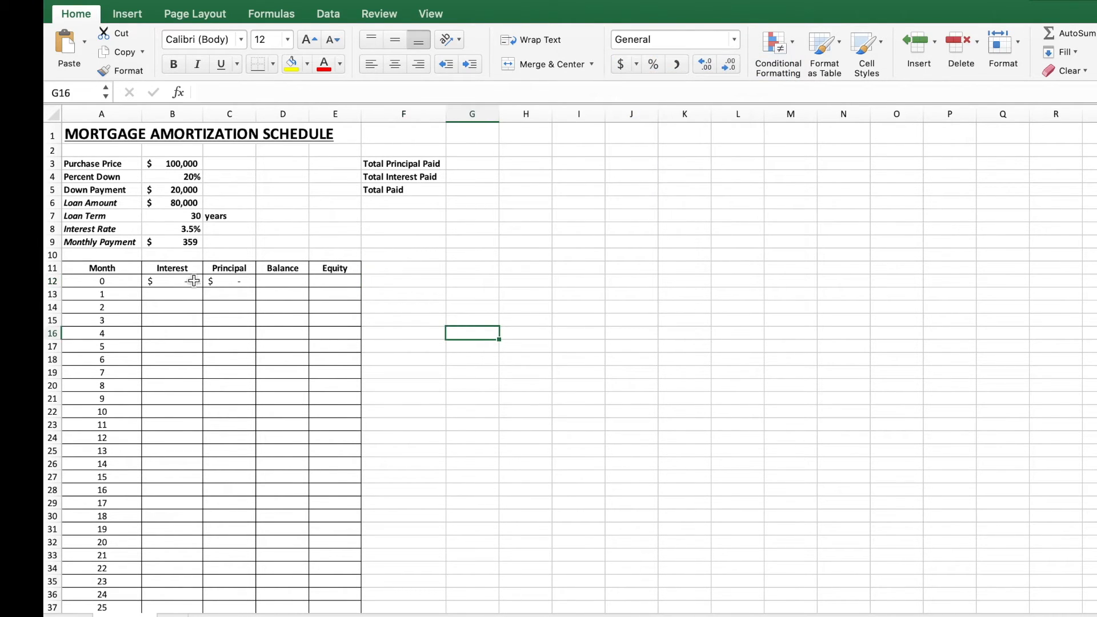
pyautogui.click(174, 281)
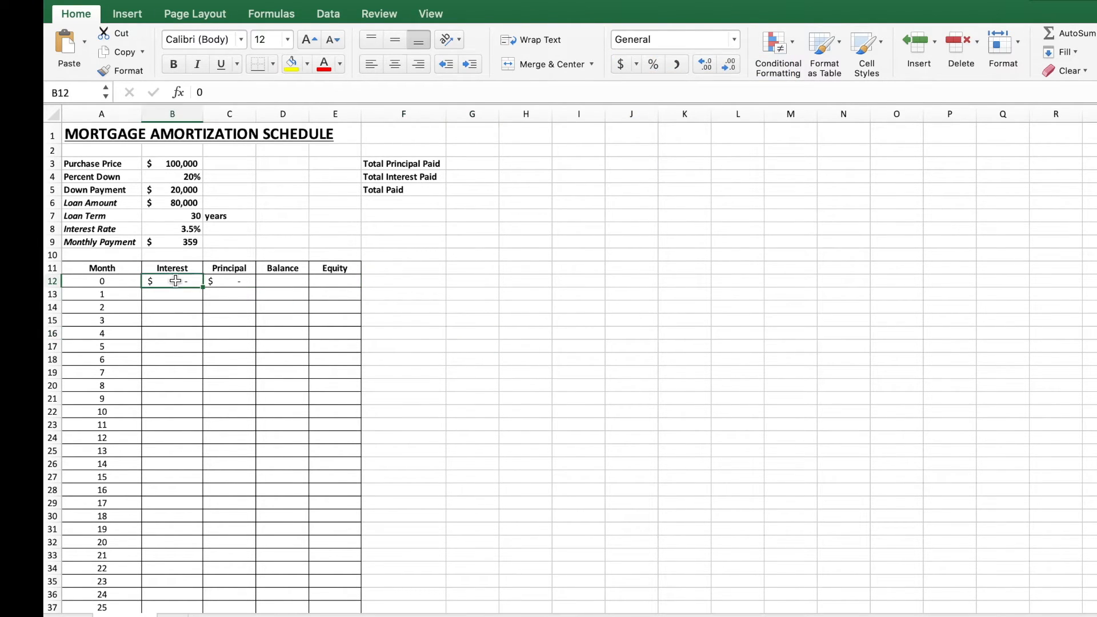
# Step: Set the month-0 balance in D12 to equal the loan amount in B6
pyautogui.click(287, 279)
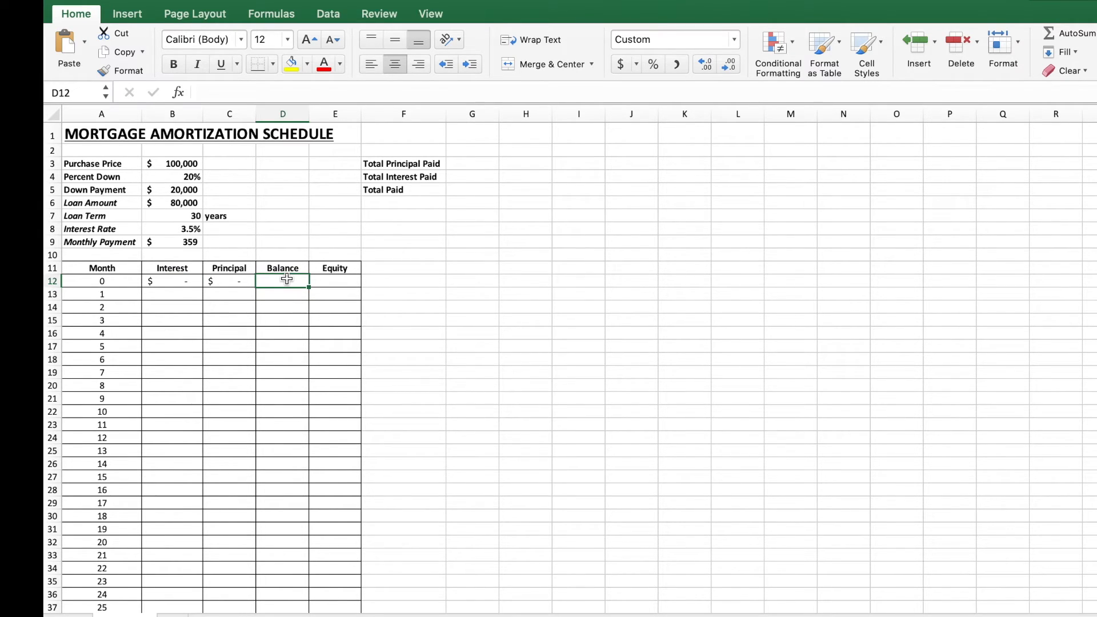
pyautogui.write('=')
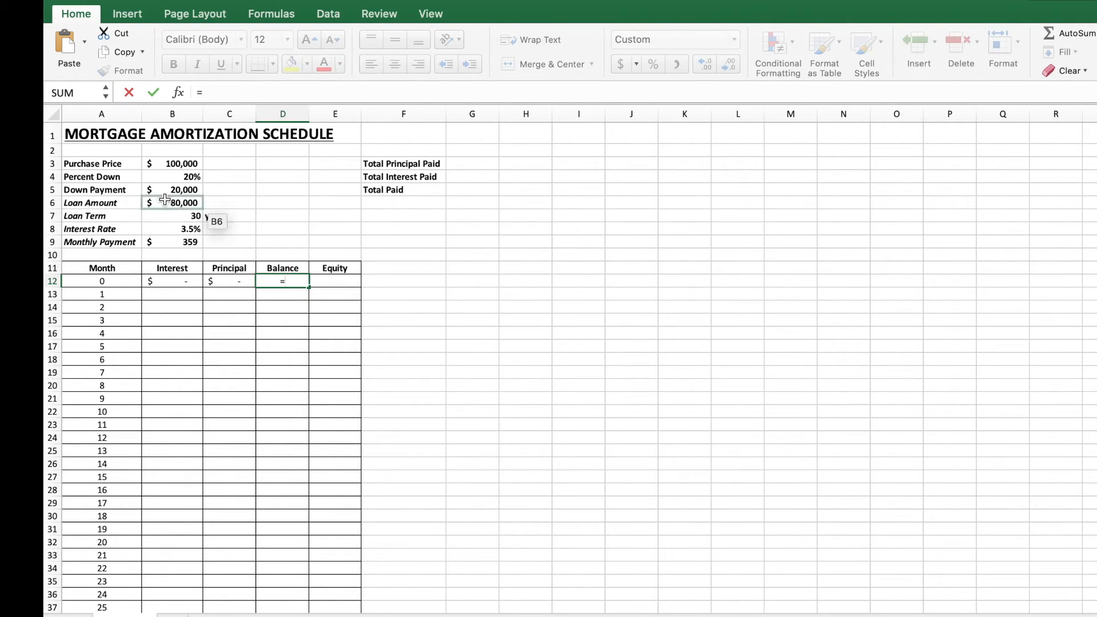
pyautogui.click(167, 206)
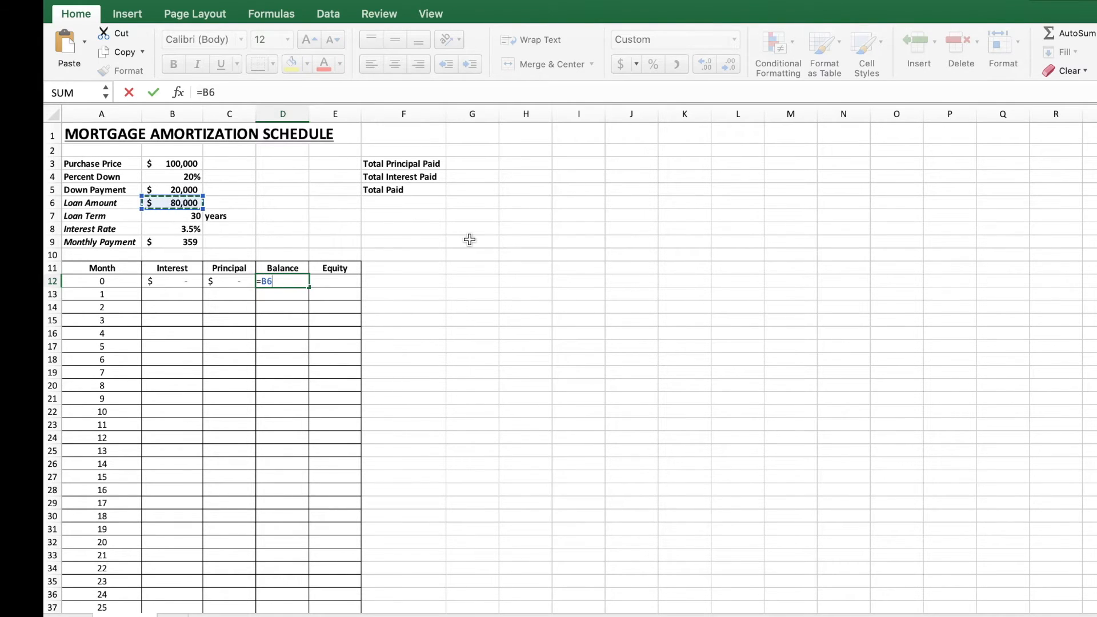
pyautogui.press('Return')
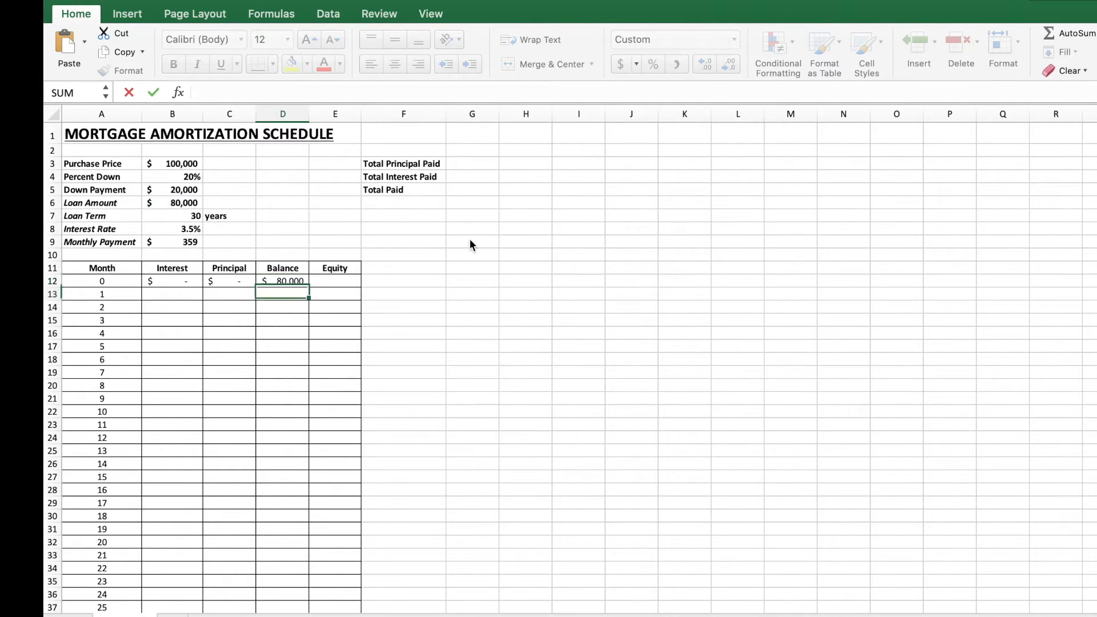
# Step: Enter the month-0 equity in E12 as the purchase price B3 minus the balance D12
pyautogui.press('Right')
pyautogui.press('Up')
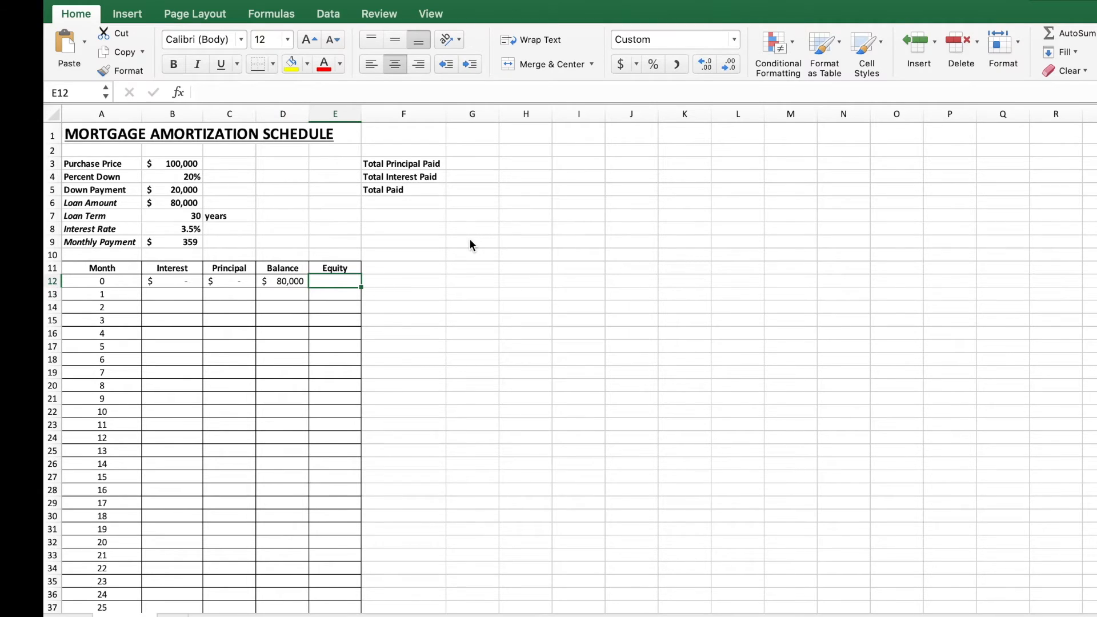
pyautogui.write('=')
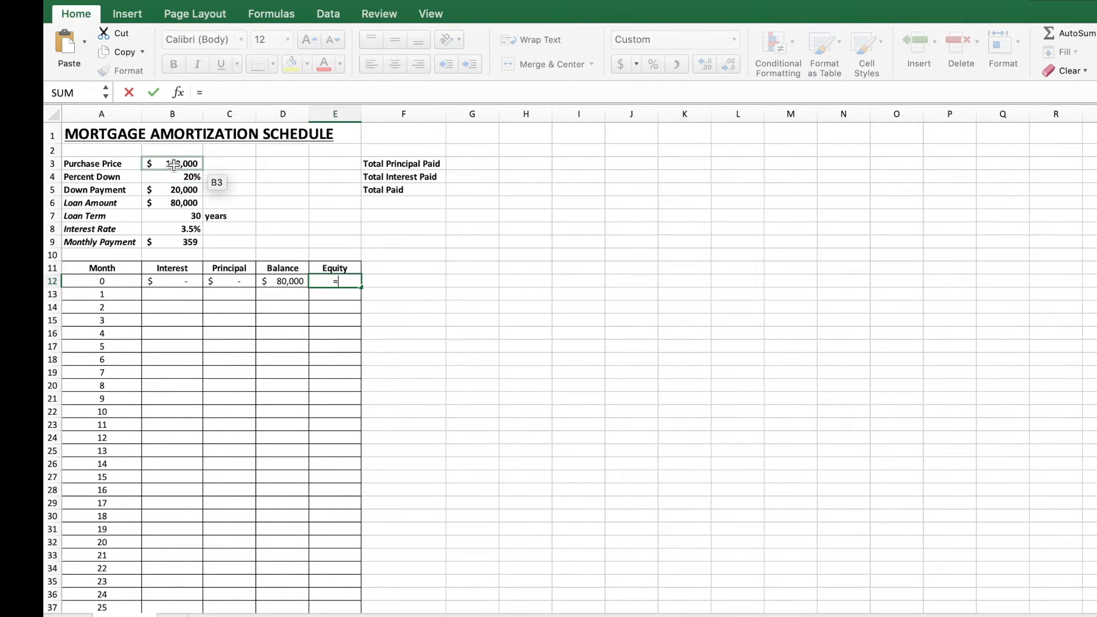
pyautogui.click(174, 164)
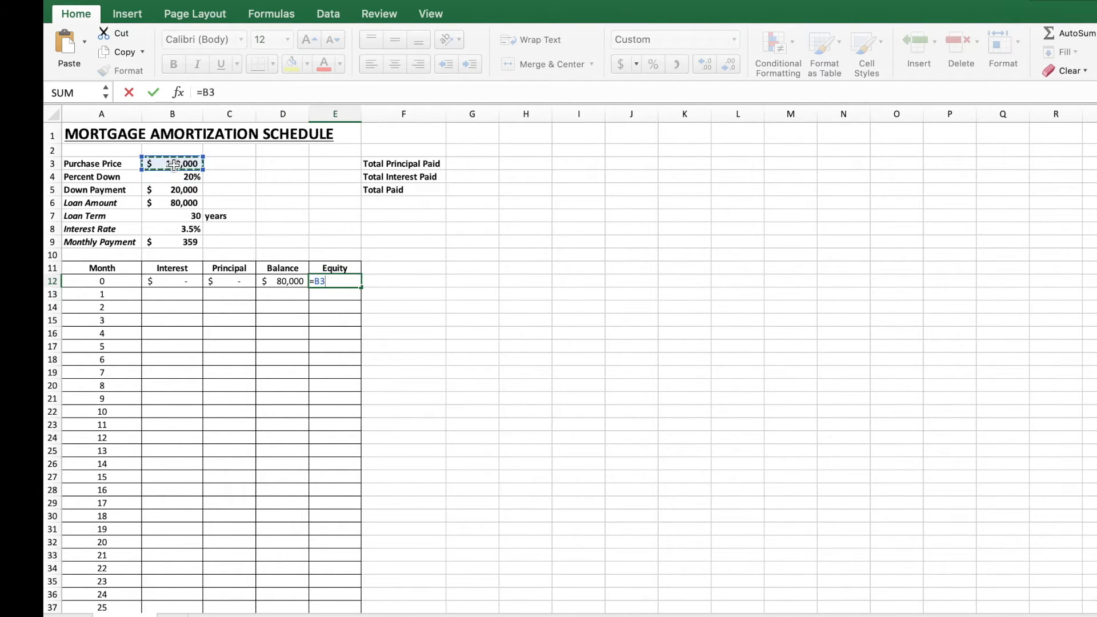
pyautogui.write('-')
pyautogui.click(280, 282)
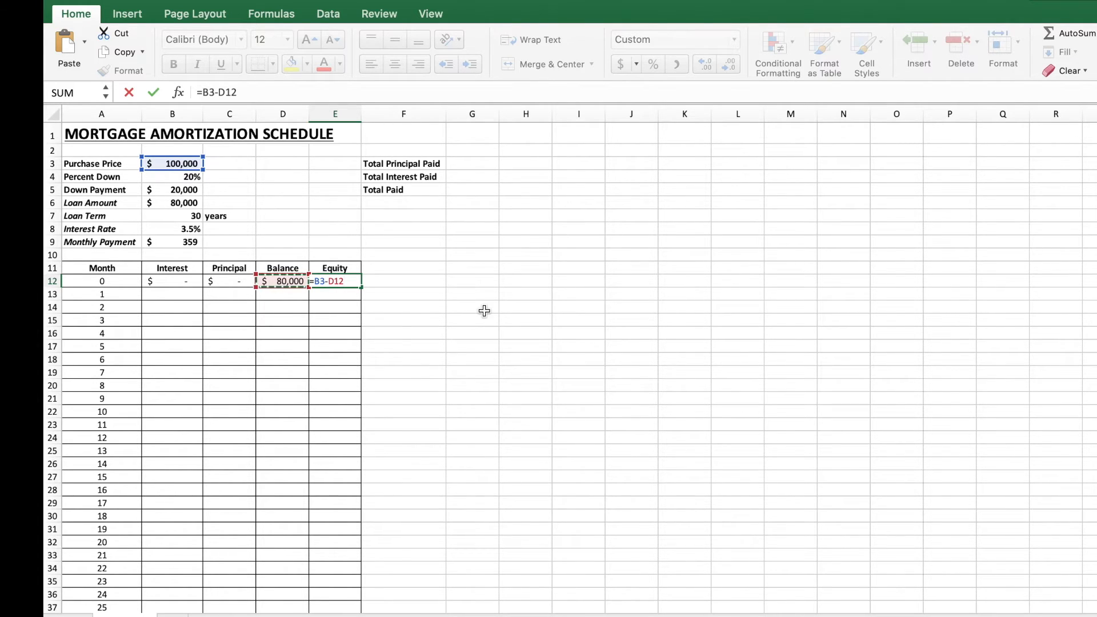
pyautogui.press('Return')
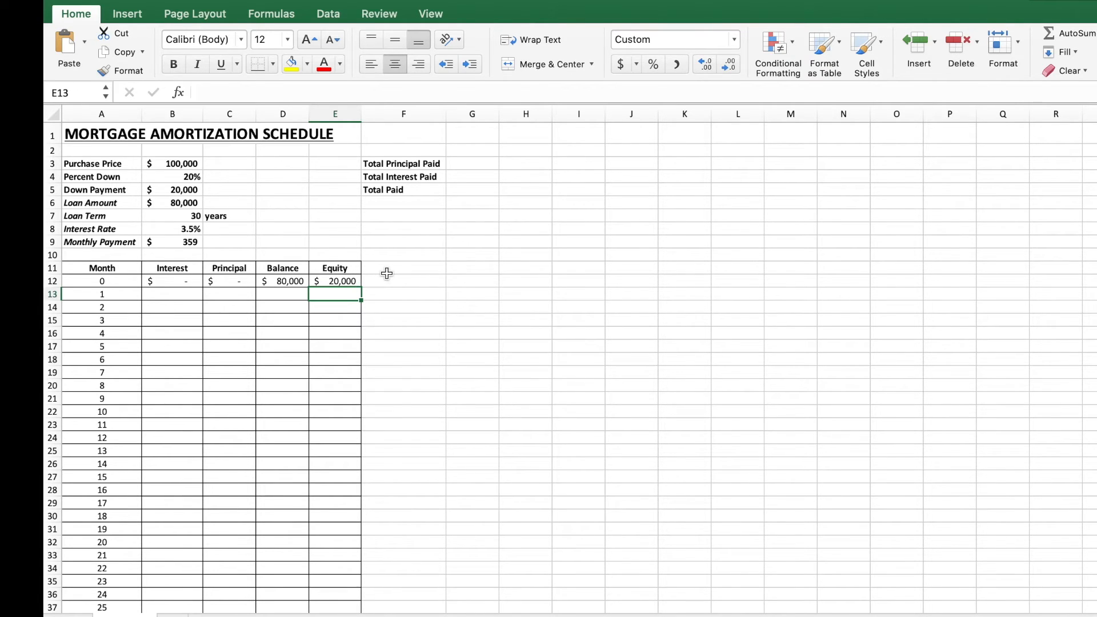
# Step: Enter the month-1 interest in B13 as =D12*B8/12, the previous balance times the monthly rate
pyautogui.click(177, 295)
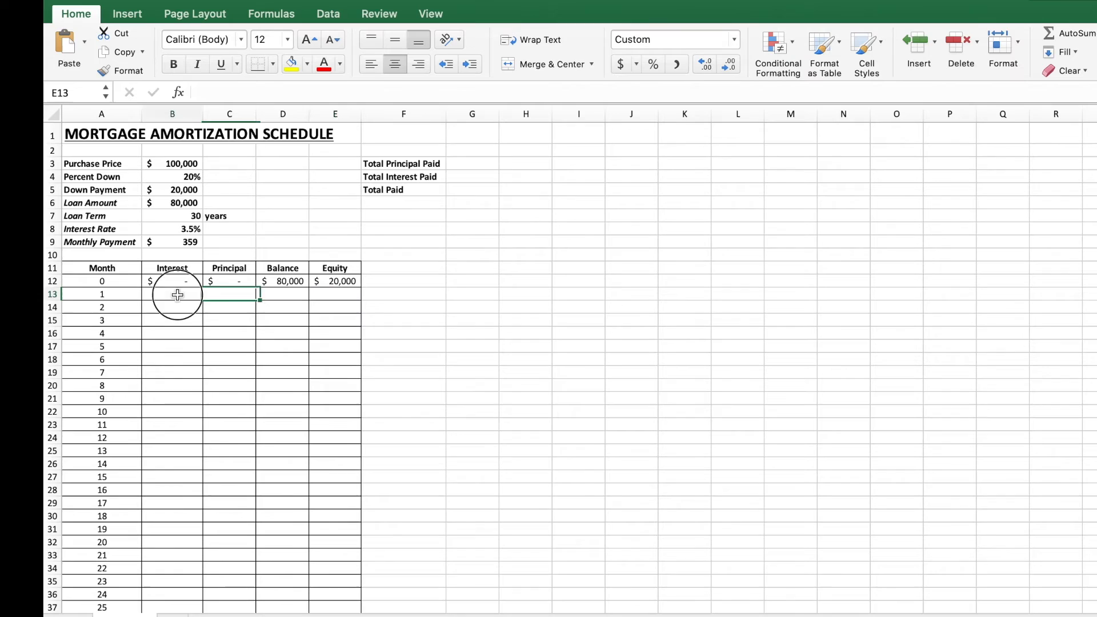
pyautogui.click(177, 242)
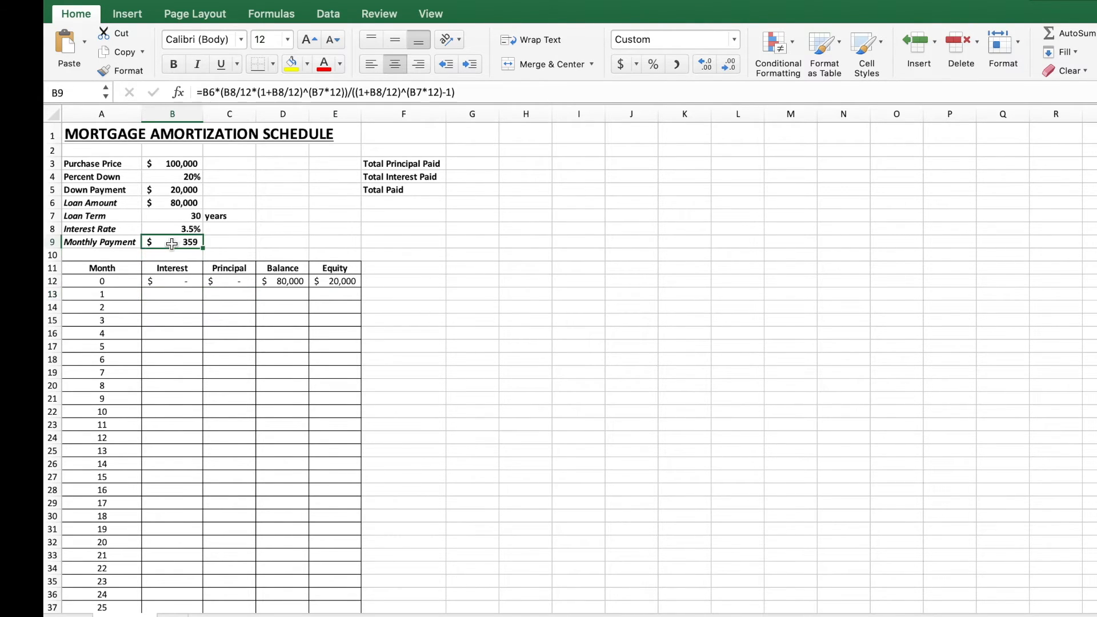
pyautogui.click(185, 295)
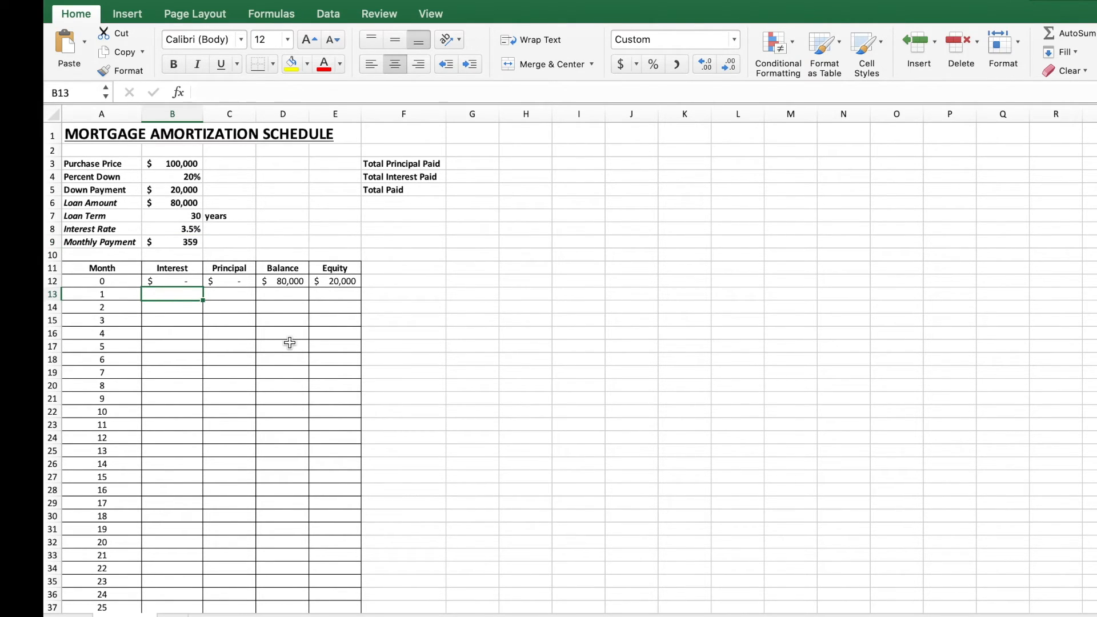
pyautogui.click(231, 295)
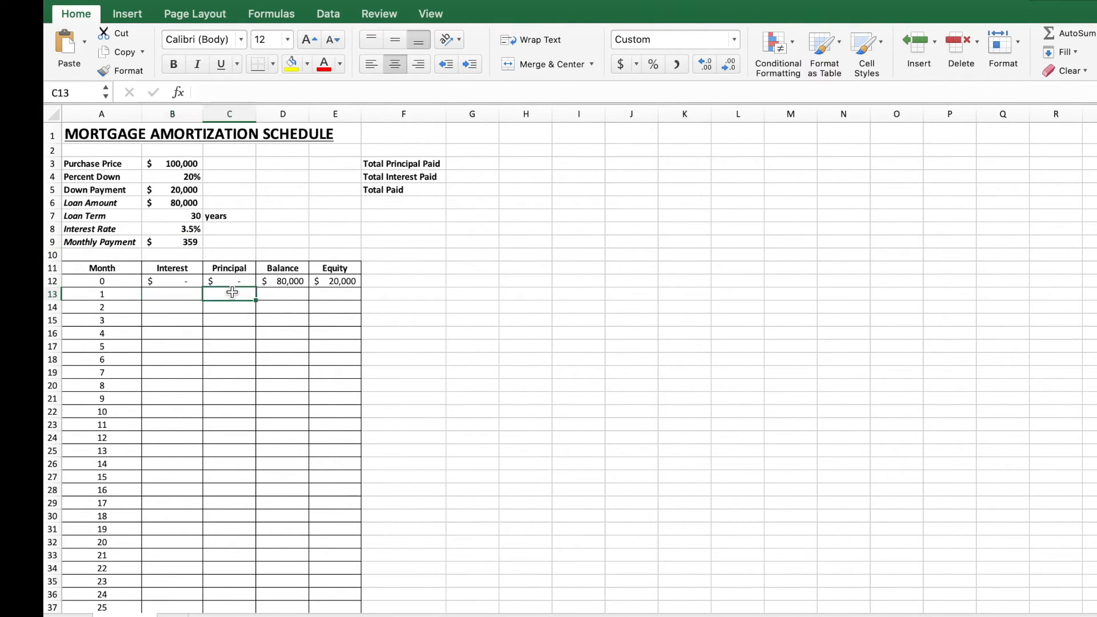
pyautogui.click(189, 292)
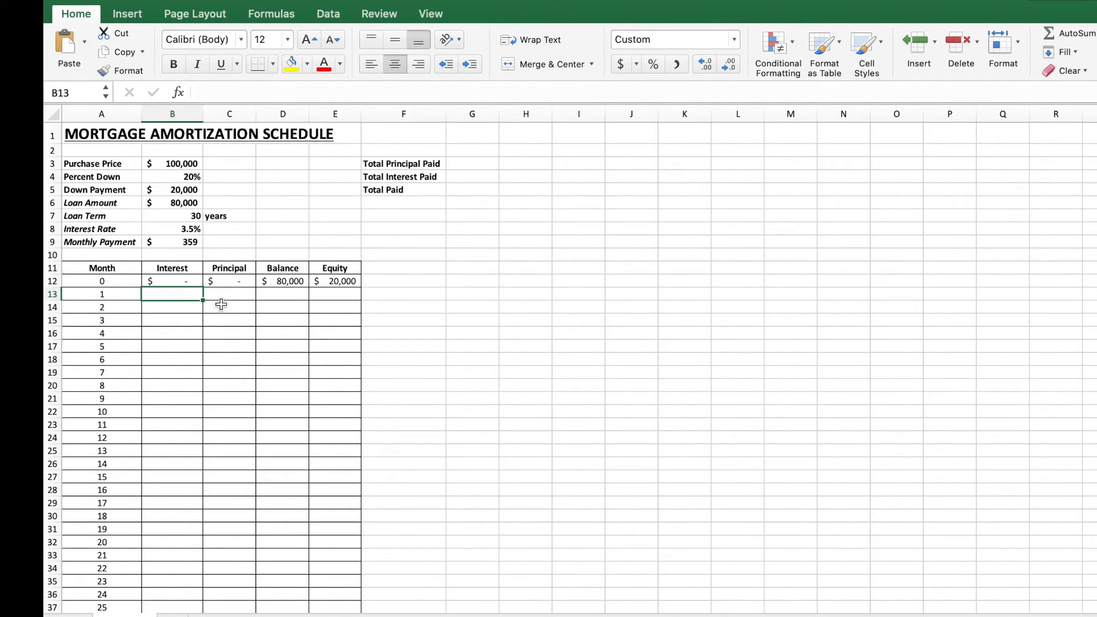
pyautogui.write('=')
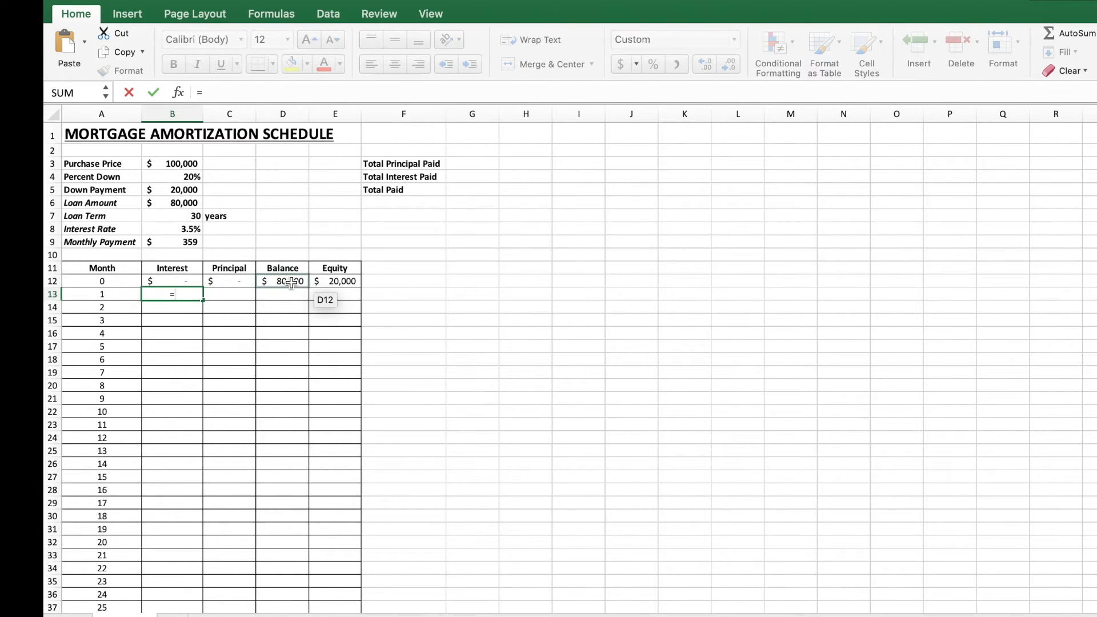
pyautogui.click(291, 283)
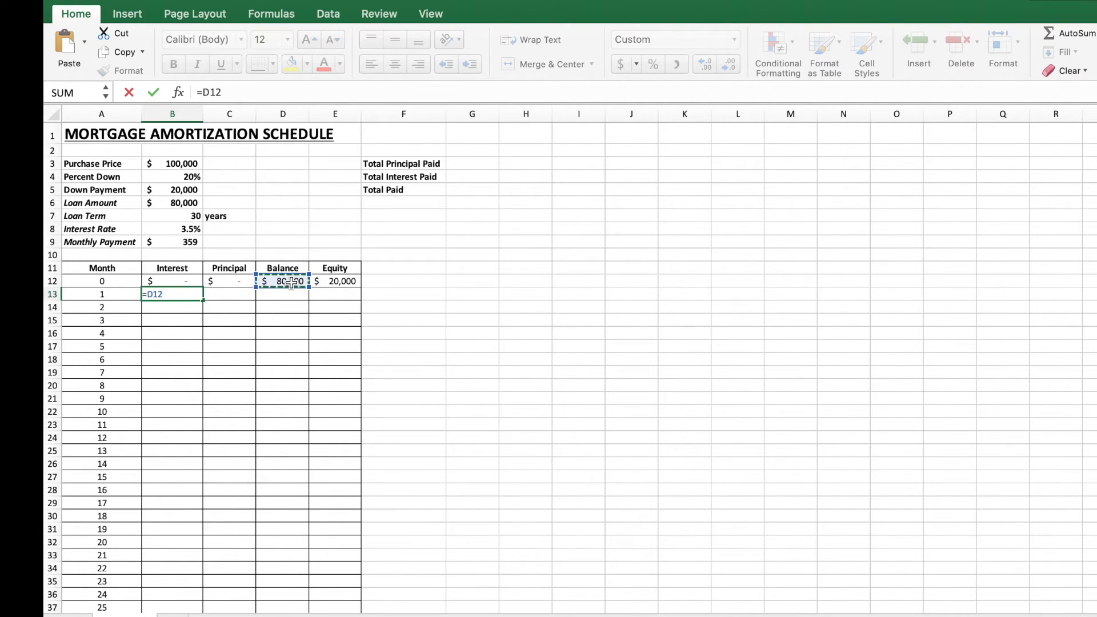
pyautogui.write('*')
pyautogui.click(176, 231)
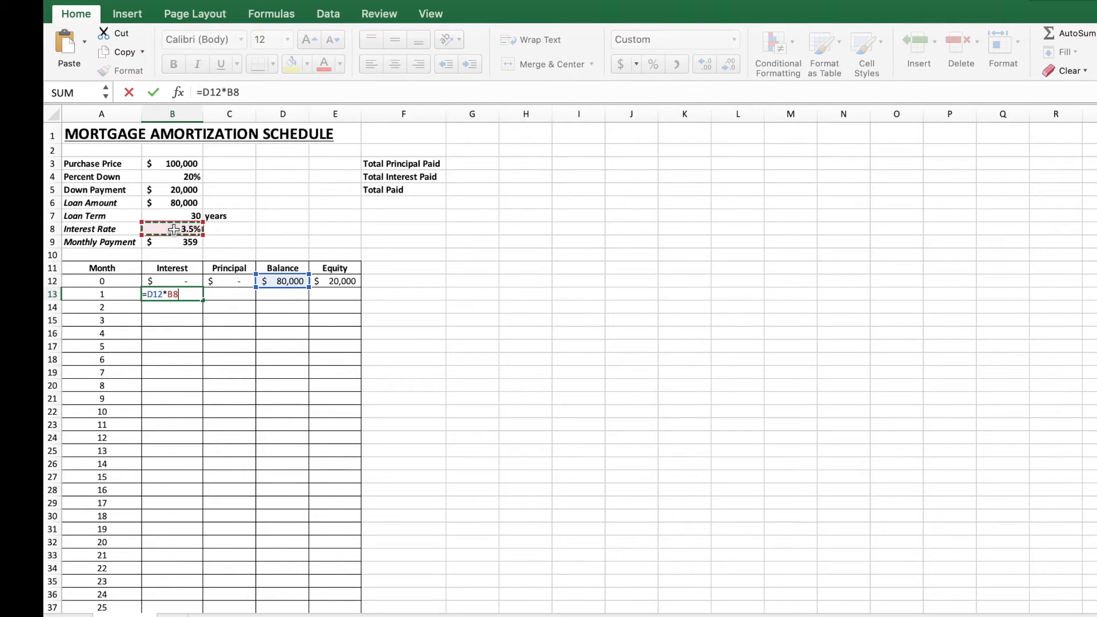
pyautogui.write('/12')
pyautogui.press('Return')
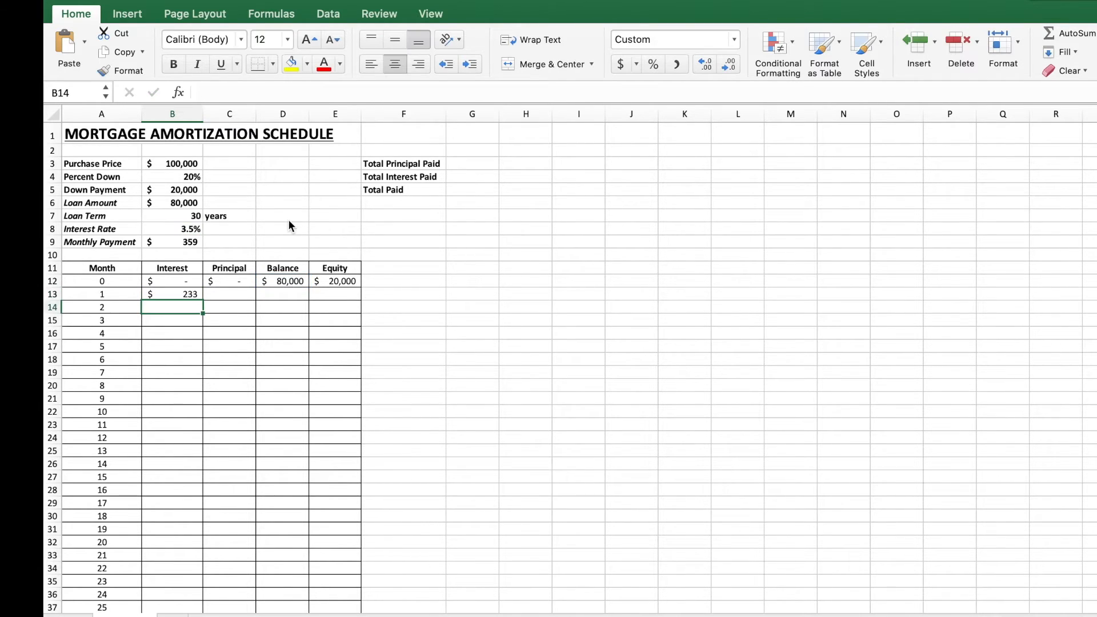
# Step: Enter the month-1 principal in C13 as the monthly payment B9 minus the interest B13
pyautogui.press('Up')
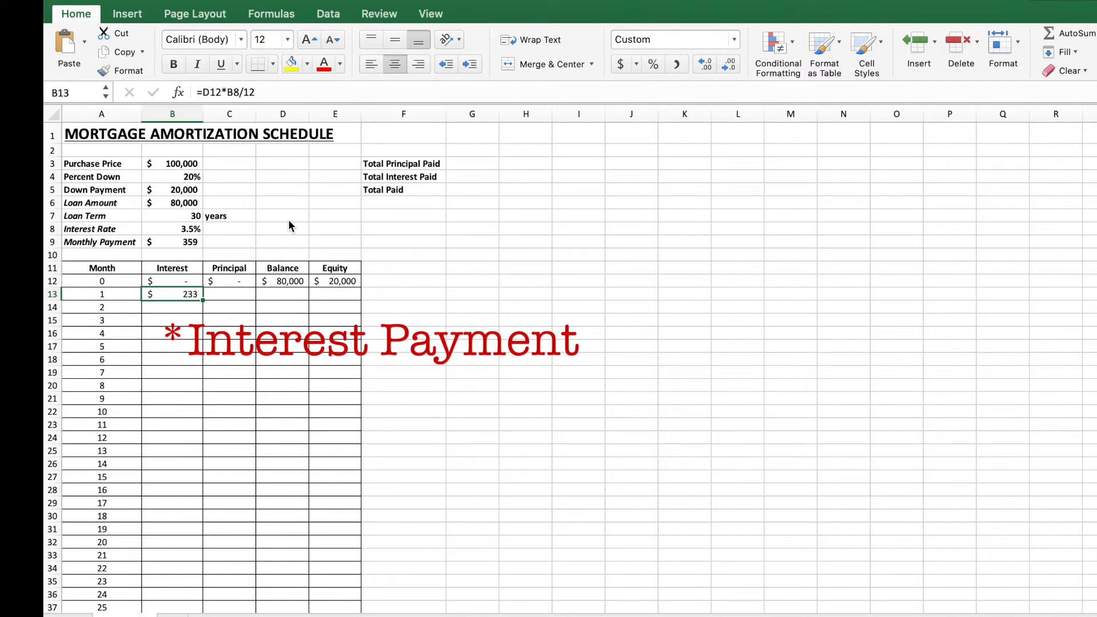
pyautogui.press('Right')
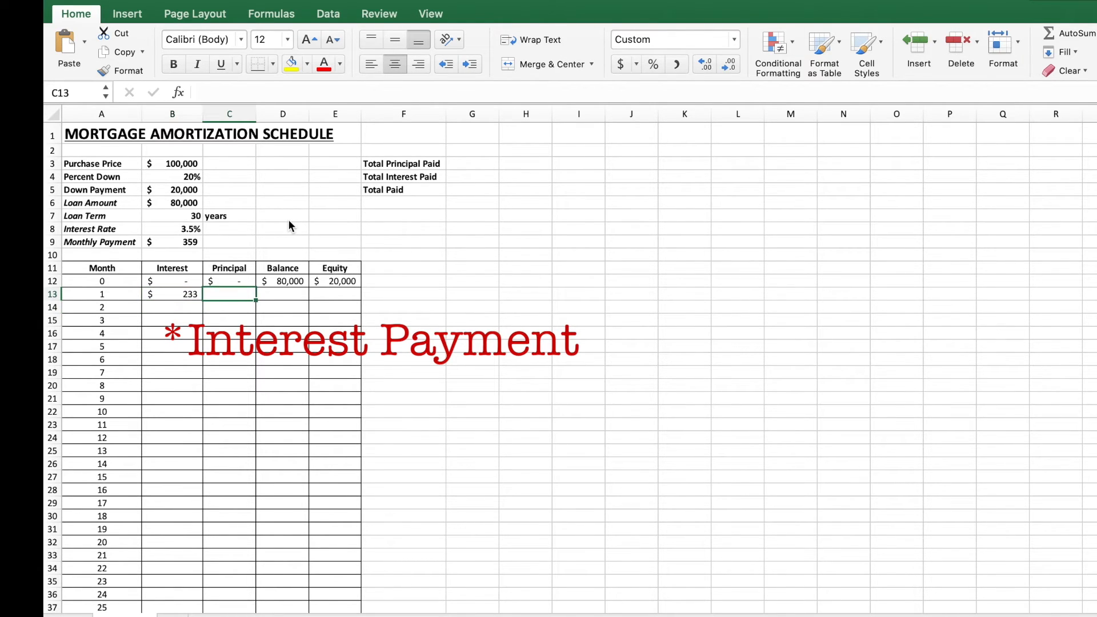
pyautogui.write('=')
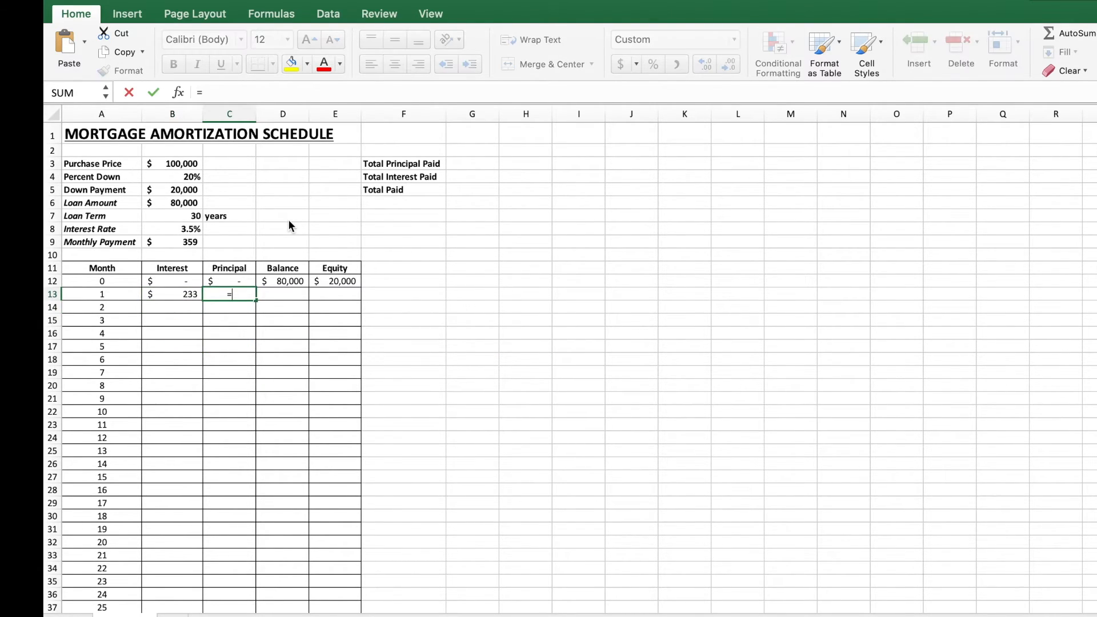
pyautogui.click(181, 242)
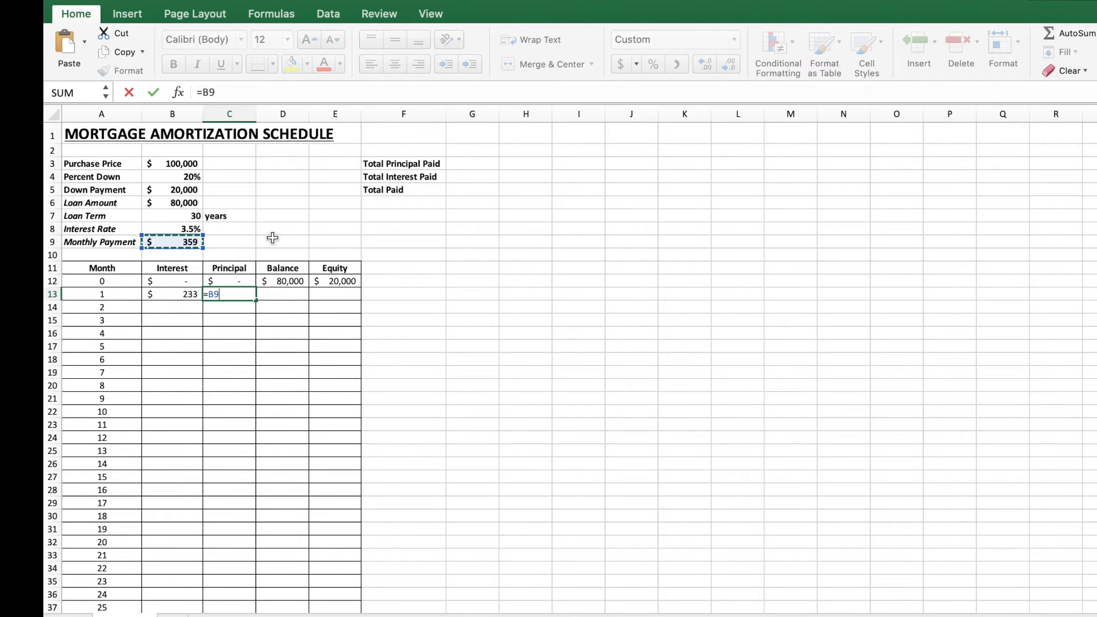
pyautogui.write('-')
pyautogui.click(175, 294)
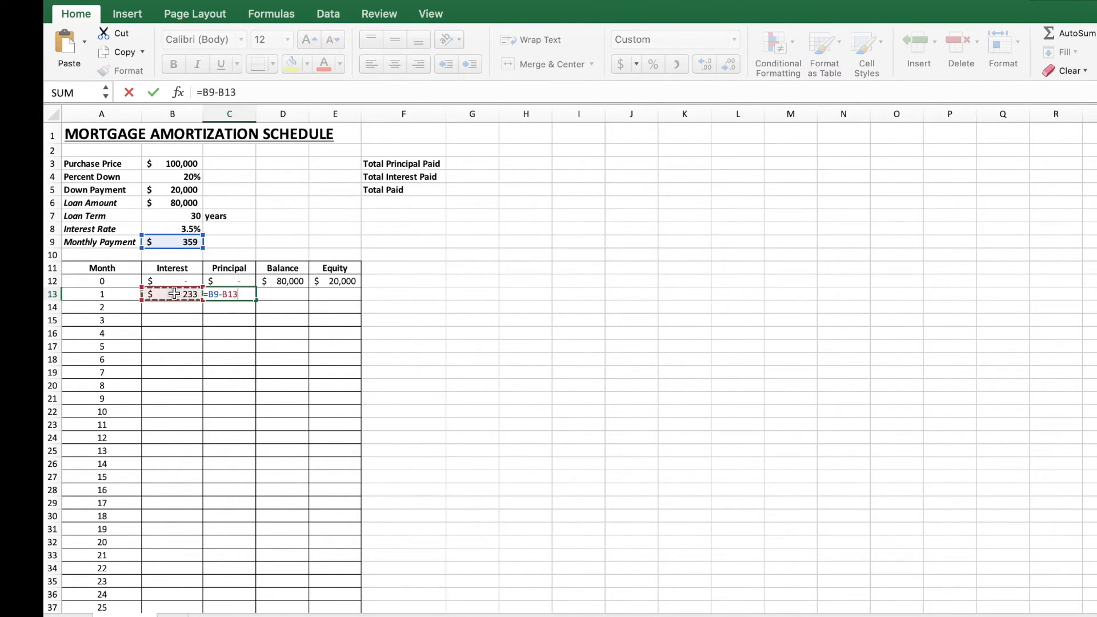
pyautogui.press('Return')
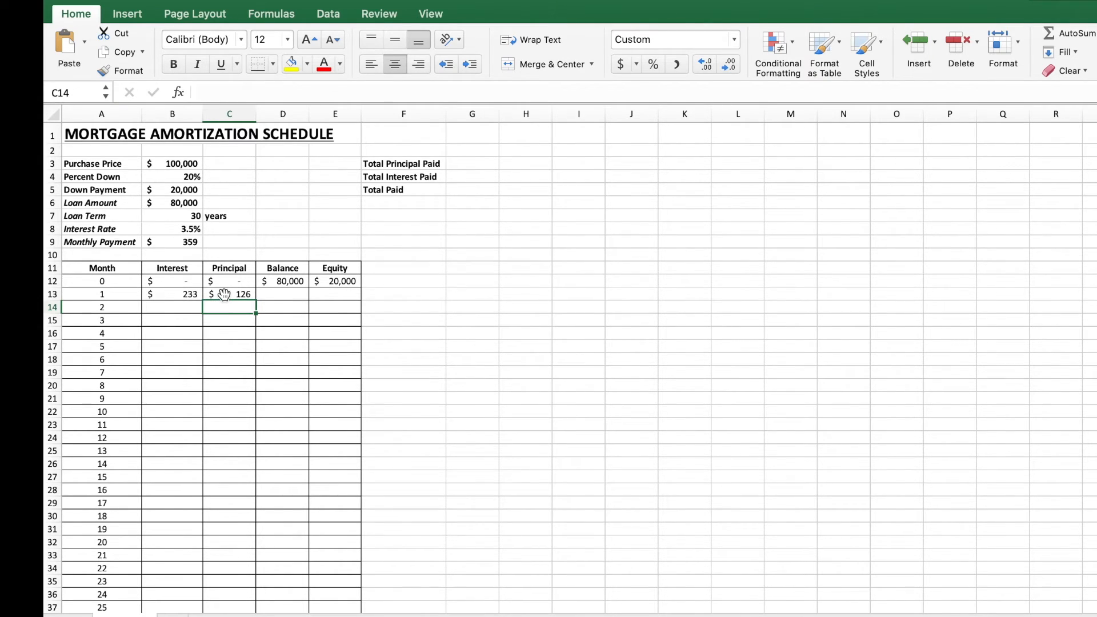
# Step: Enter the month-1 balance in D13 as =D12-C13, the previous balance minus the principal
pyautogui.click(279, 295)
pyautogui.write('=')
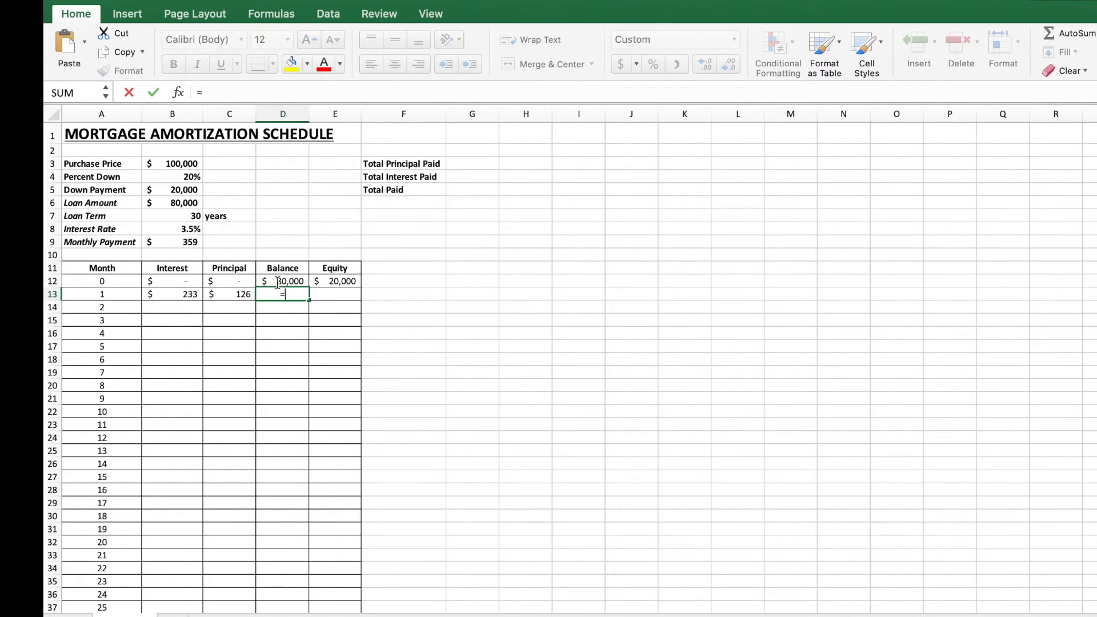
pyautogui.click(278, 282)
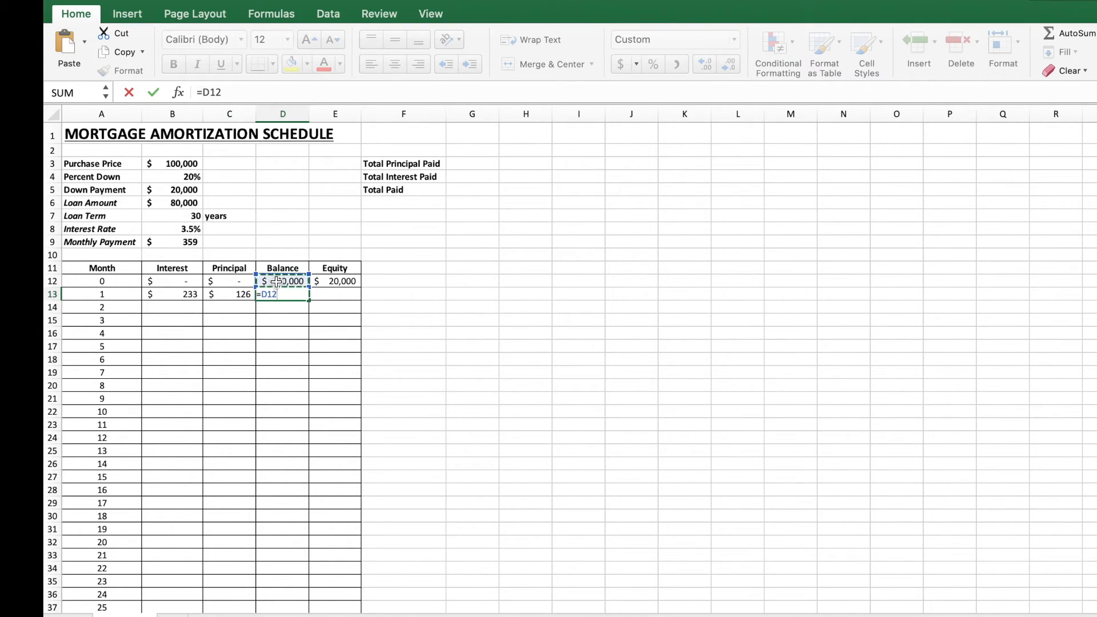
pyautogui.write('-')
pyautogui.click(231, 295)
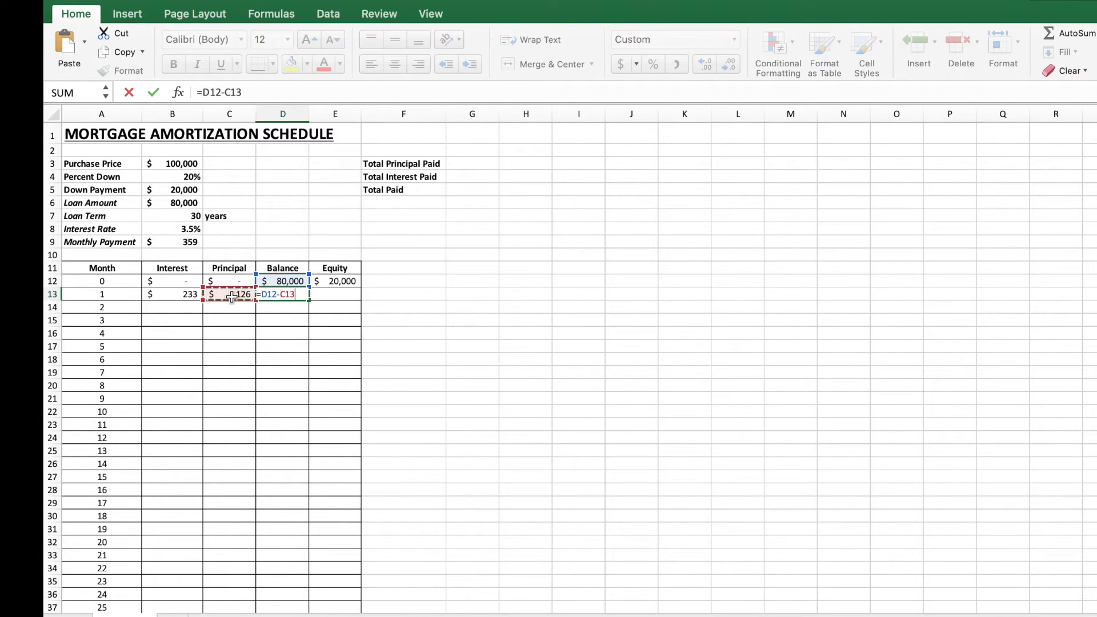
pyautogui.press('Return')
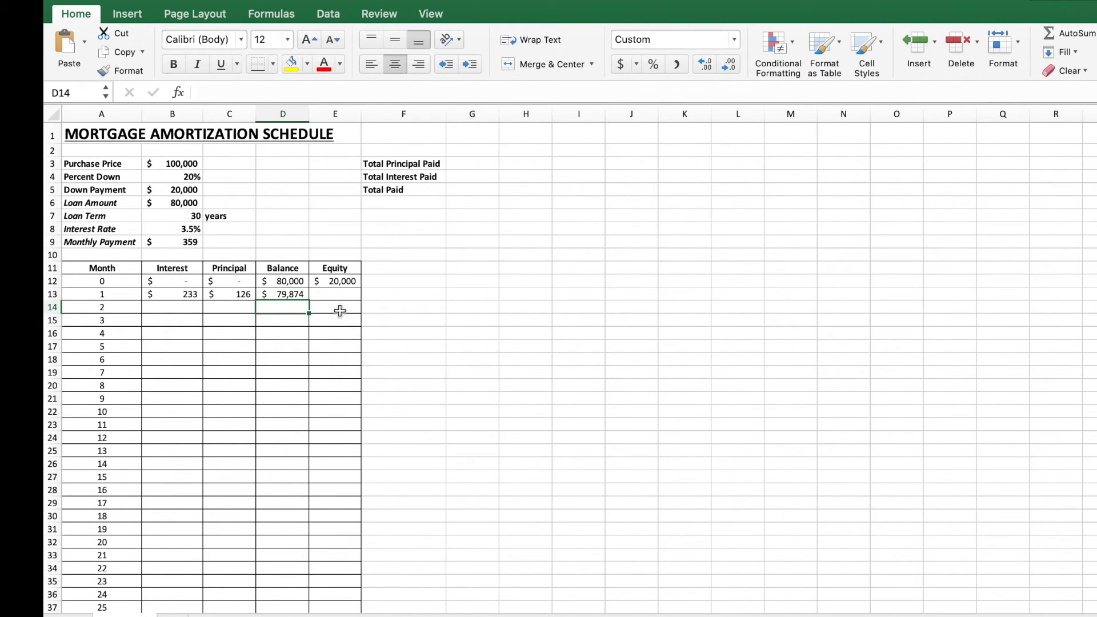
# Step: Enter the month-1 equity in E13 as the purchase price B3 minus the balance D13
pyautogui.click(335, 296)
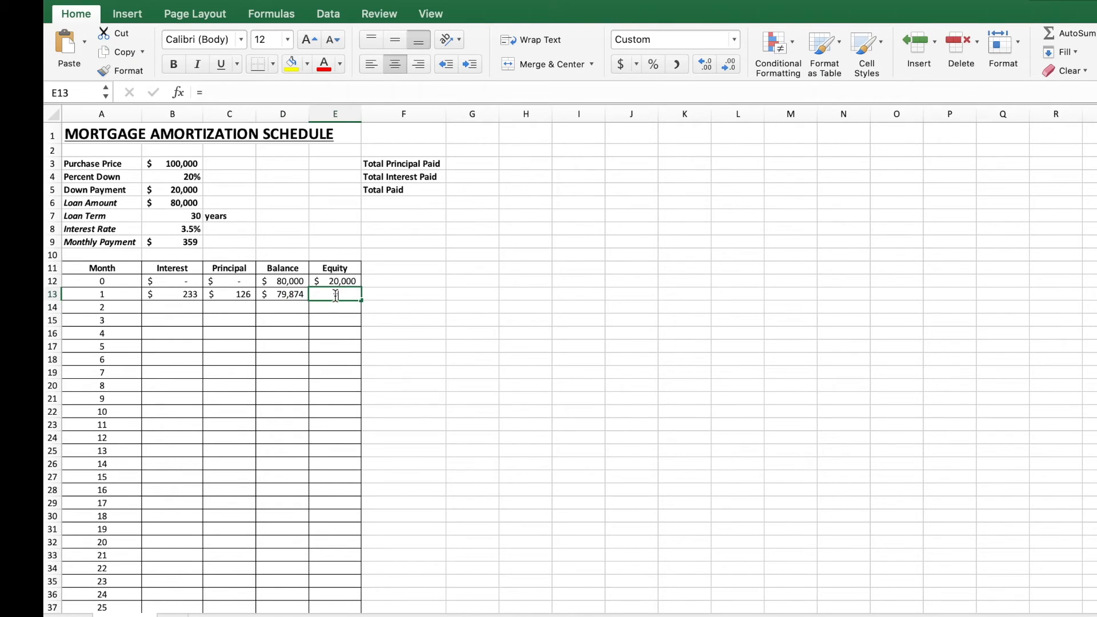
pyautogui.write('=')
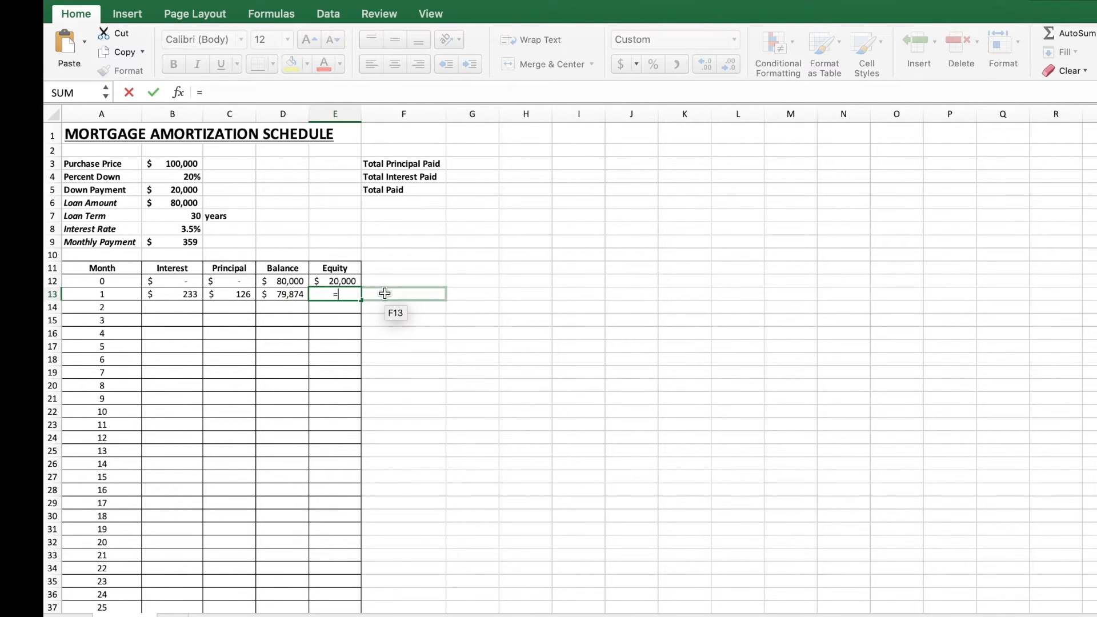
pyautogui.click(181, 164)
pyautogui.write('-')
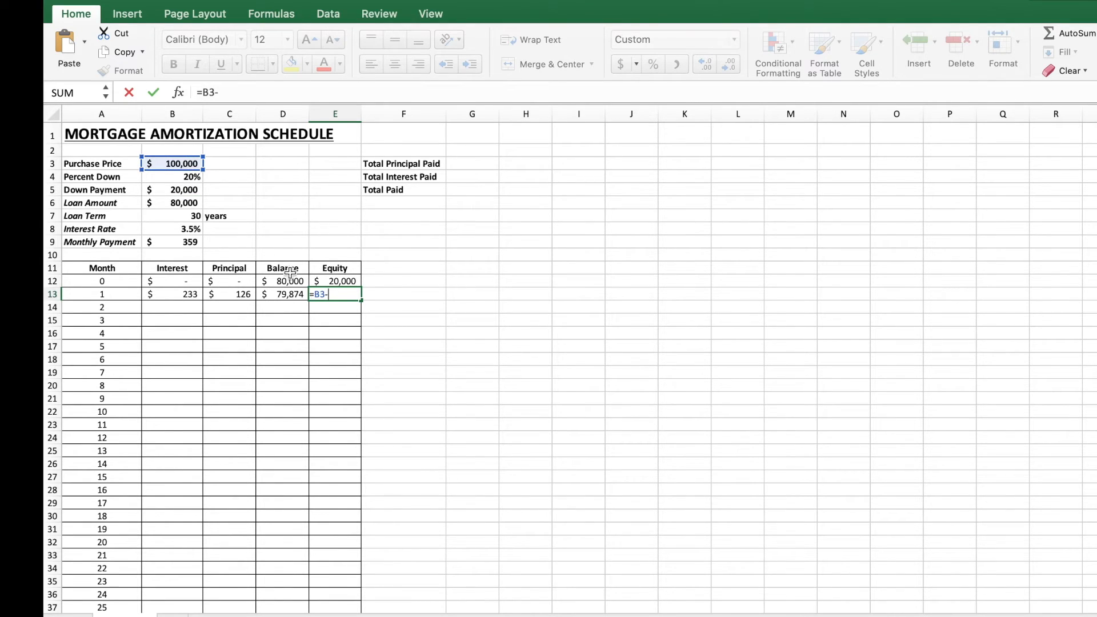
pyautogui.click(288, 297)
pyautogui.press('Return')
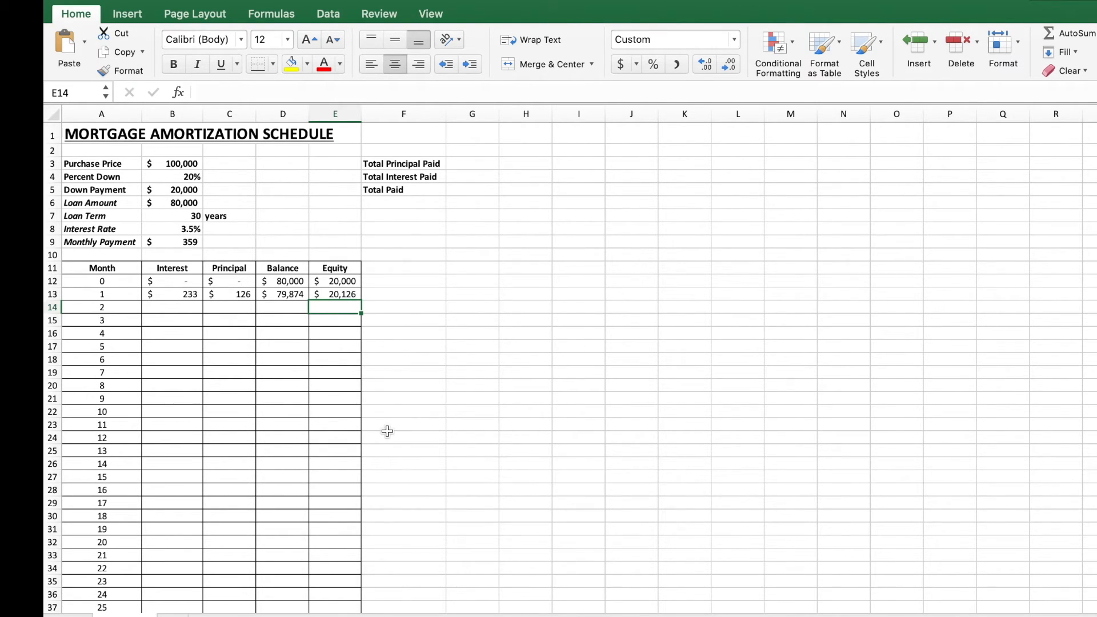
# Step: Copy the month-1 interest formula down into B14 and check its shifted cell references
pyautogui.click(172, 297)
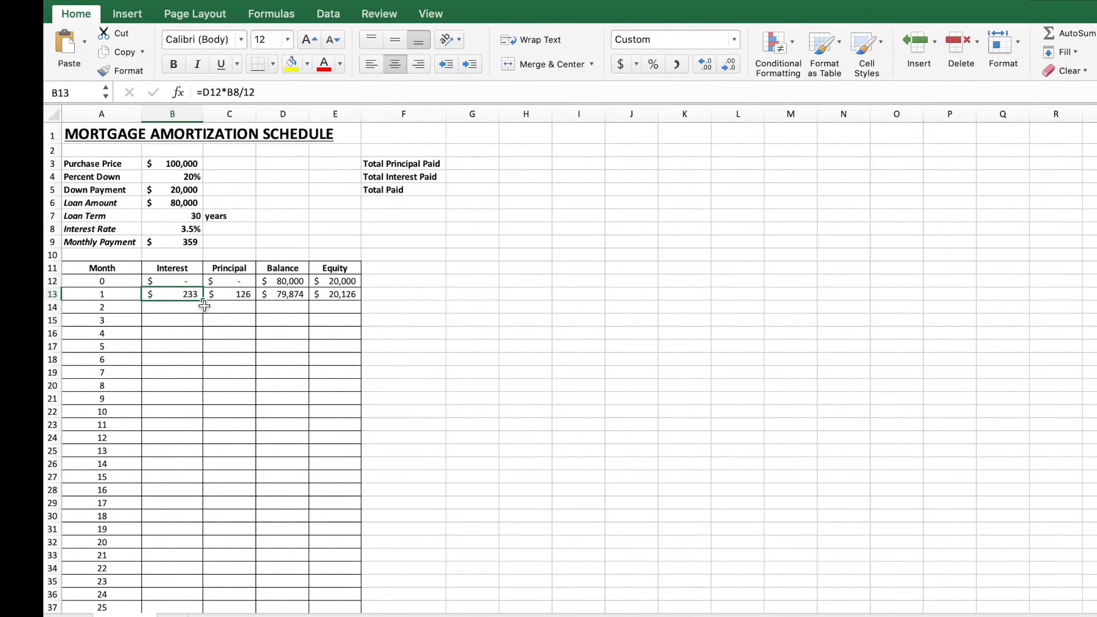
pyautogui.doubleClick(173, 292)
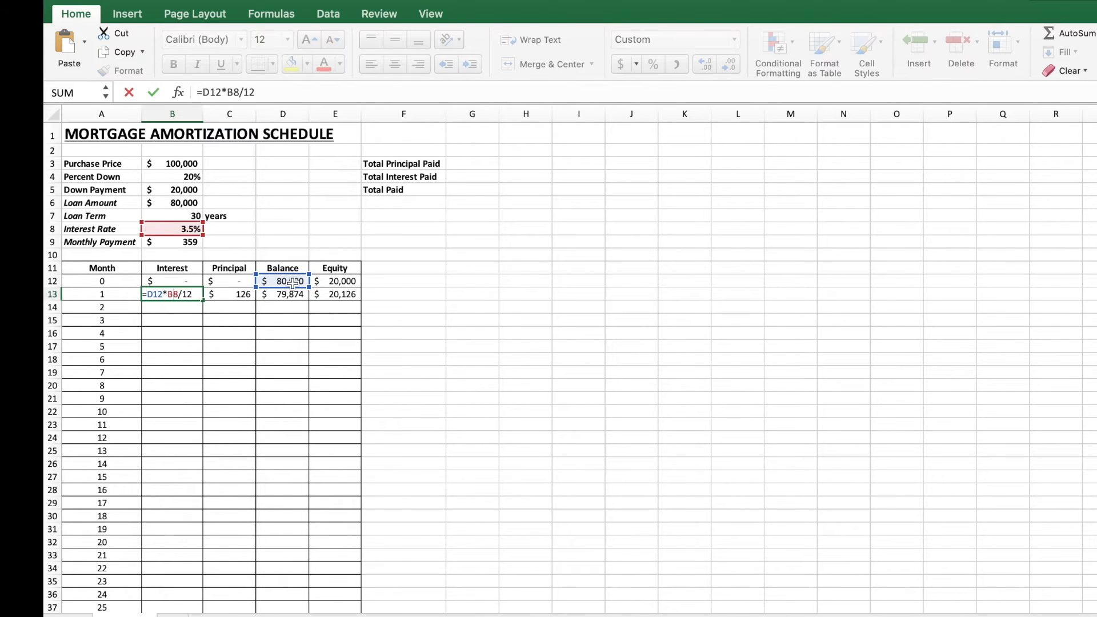
pyautogui.hotkey('ctrl', 'Return')
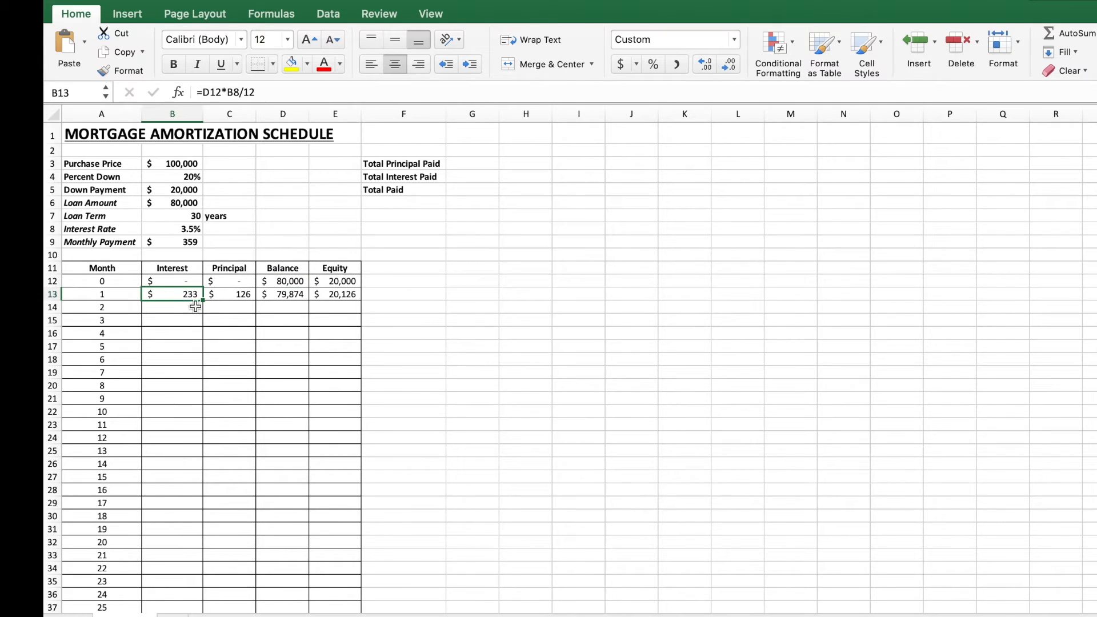
pyautogui.click(203, 301)
pyautogui.moveTo(203, 301); pyautogui.dragTo(204, 309)
pyautogui.click(263, 309)
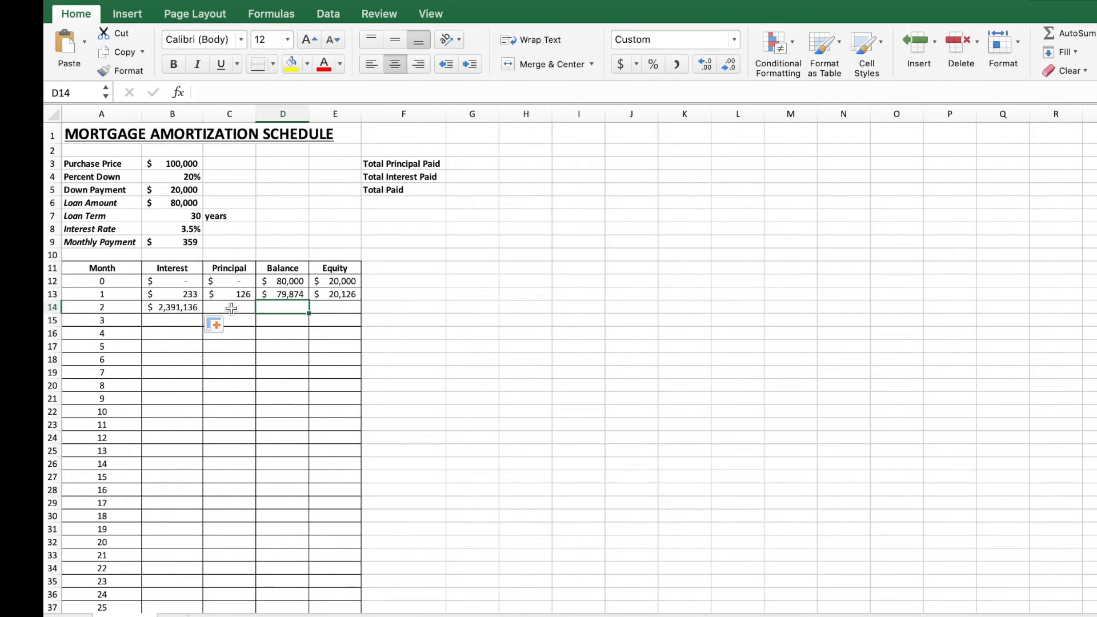
pyautogui.doubleClick(180, 308)
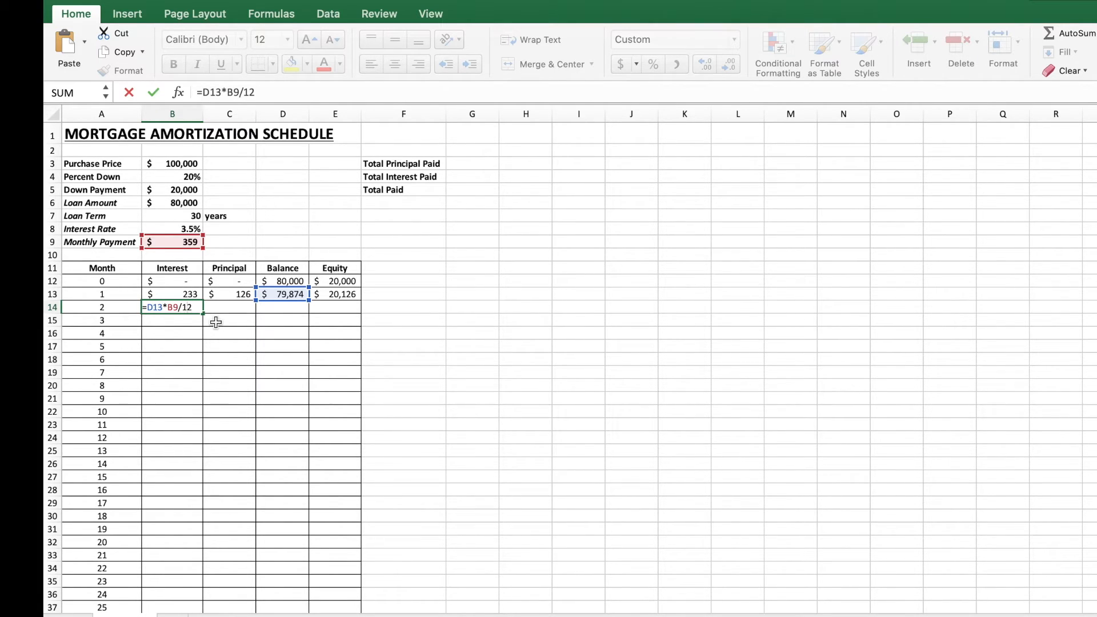
pyautogui.press('Return')
# Step: Make the interest-rate reference in B13 absolute so the formula reads =D12*$B$8/12
pyautogui.click(182, 293)
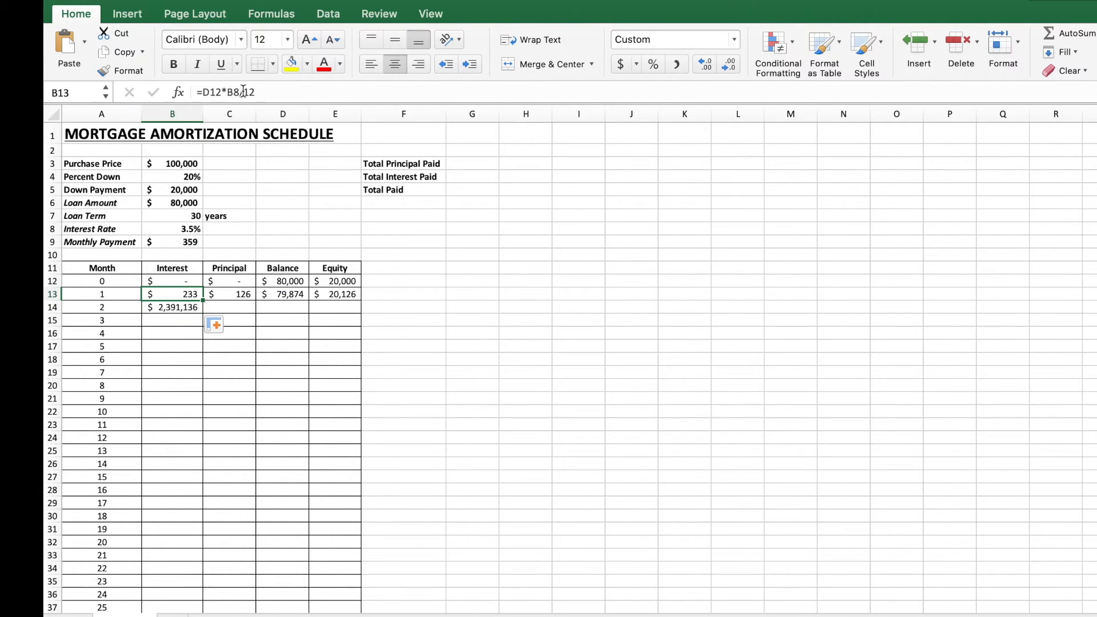
pyautogui.doubleClick(186, 294)
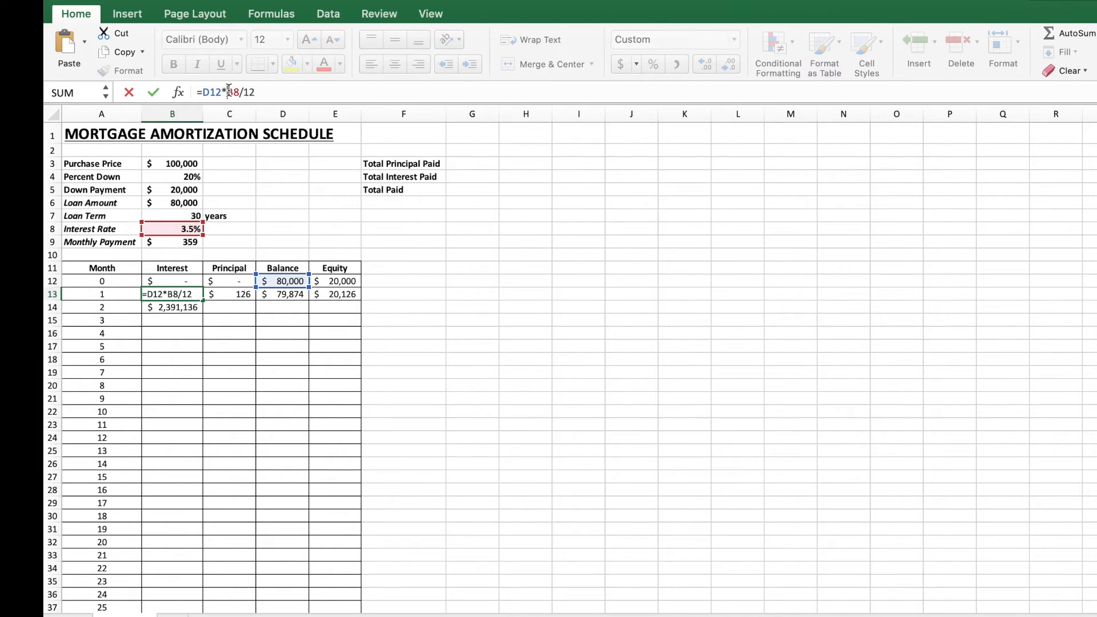
pyautogui.write('$B$')
pyautogui.press('Return')
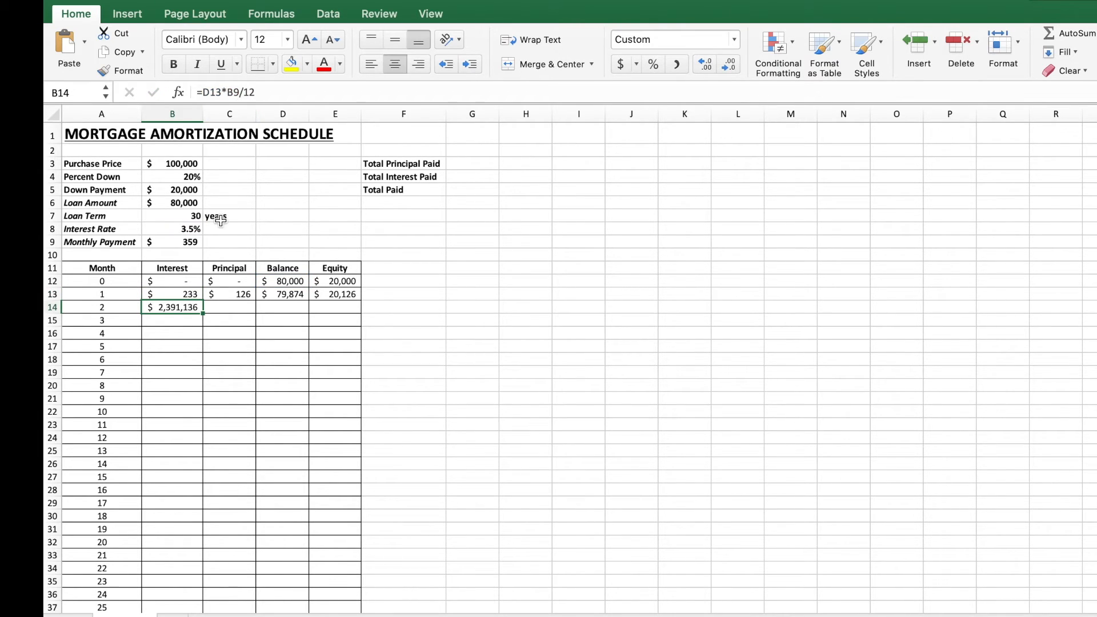
# Step: Fill the interest formula from B13 down the whole Interest column and check a copied cell's formula
pyautogui.click(189, 296)
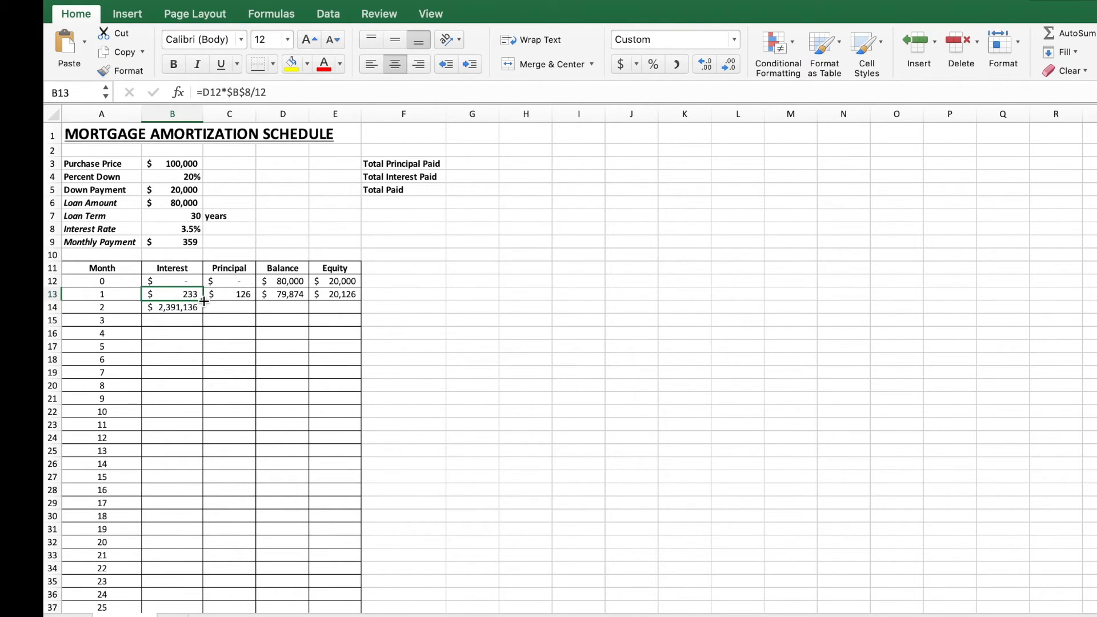
pyautogui.moveTo(204, 299); pyautogui.dragTo(197, 363)
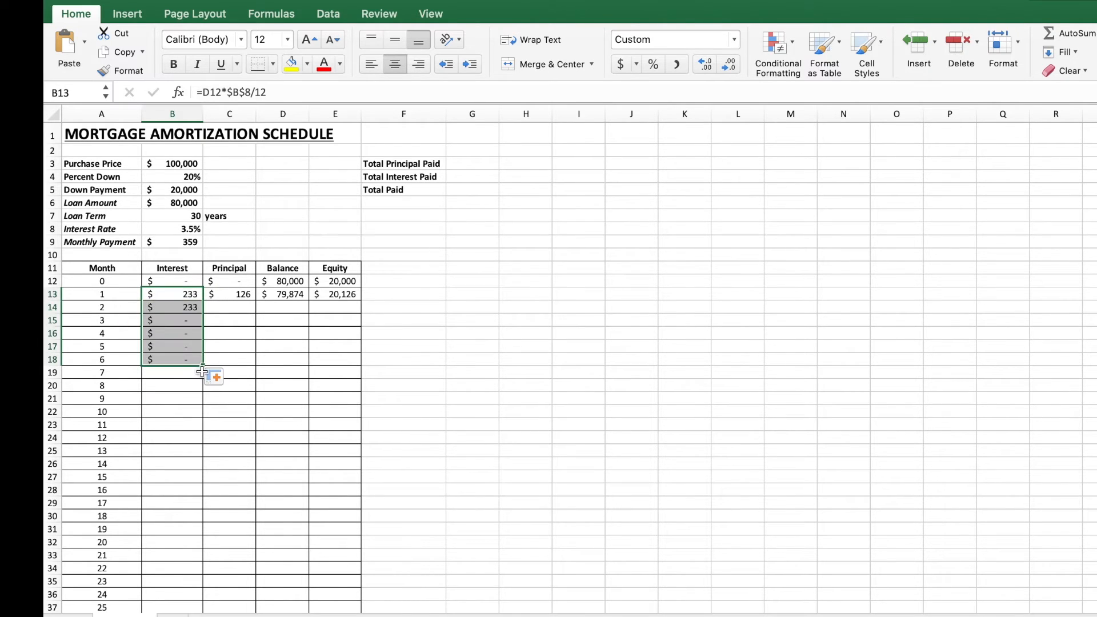
pyautogui.doubleClick(204, 366)
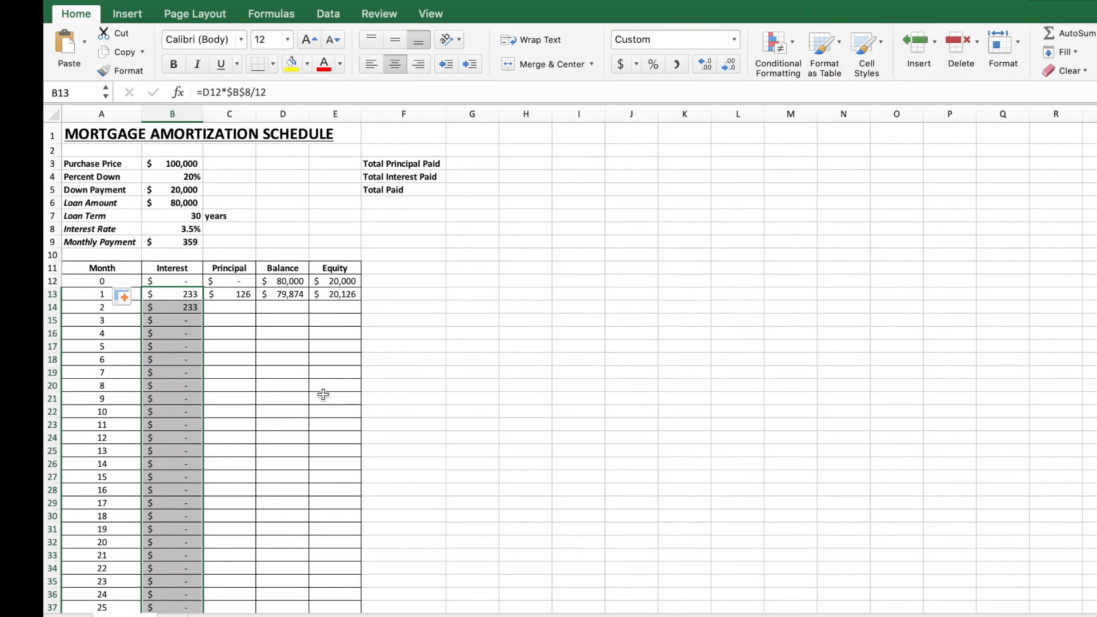
pyautogui.scroll(-20, 310, 437)
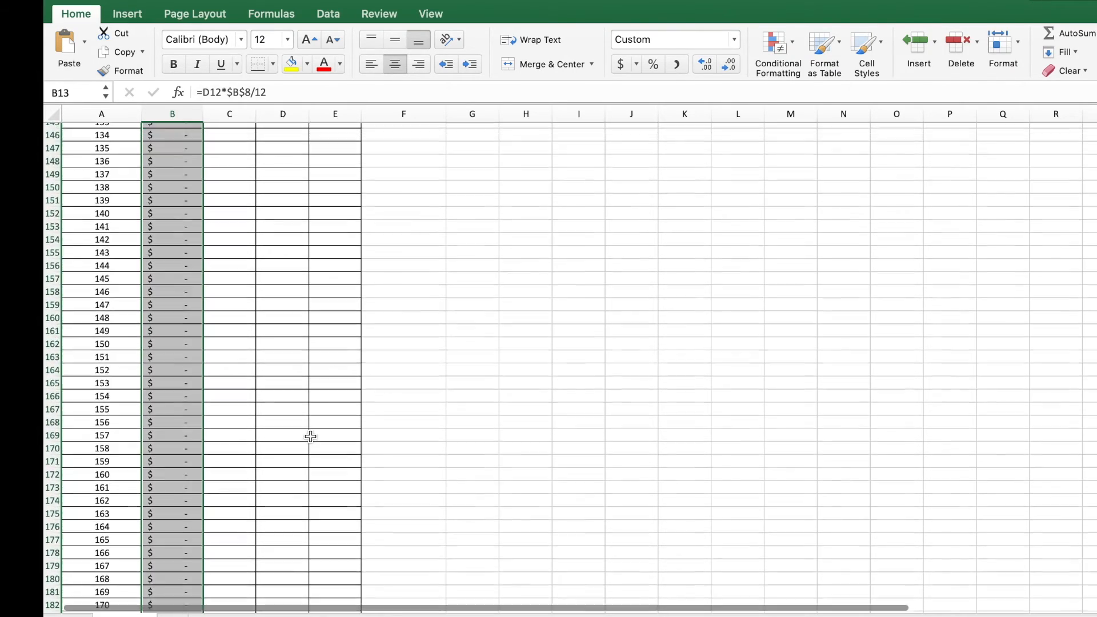
pyautogui.scroll(20, 311, 437)
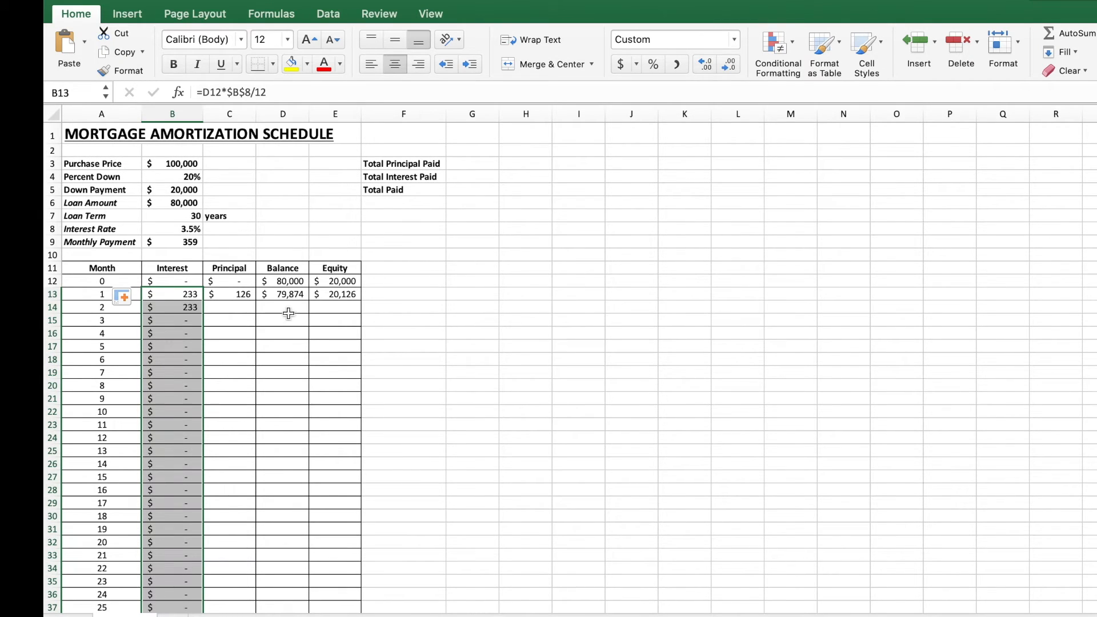
pyautogui.click(173, 403)
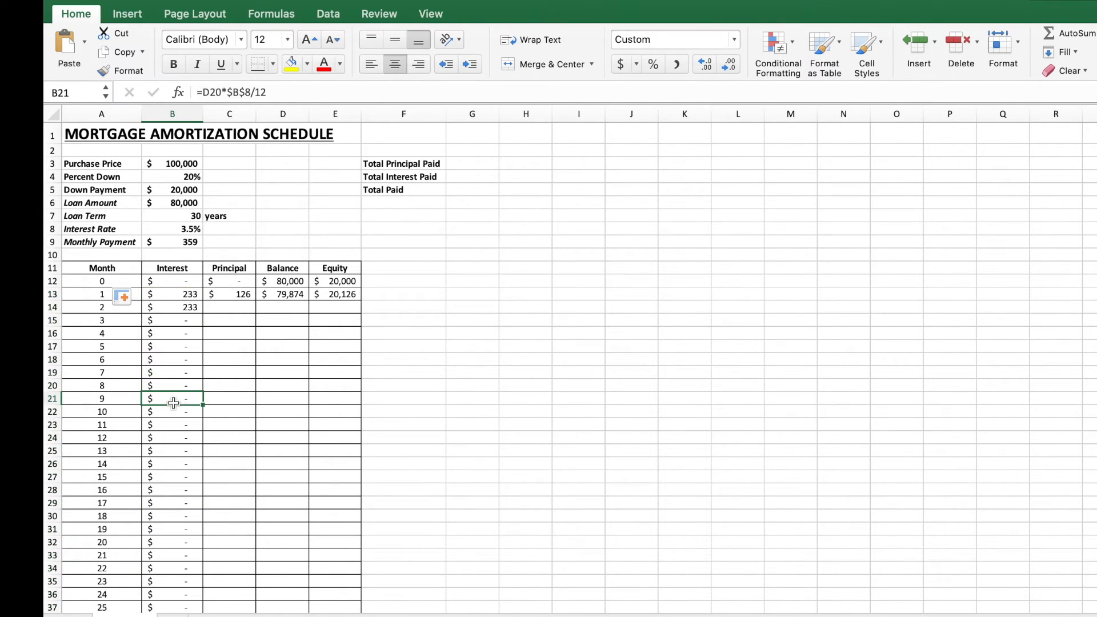
pyautogui.doubleClick(174, 403)
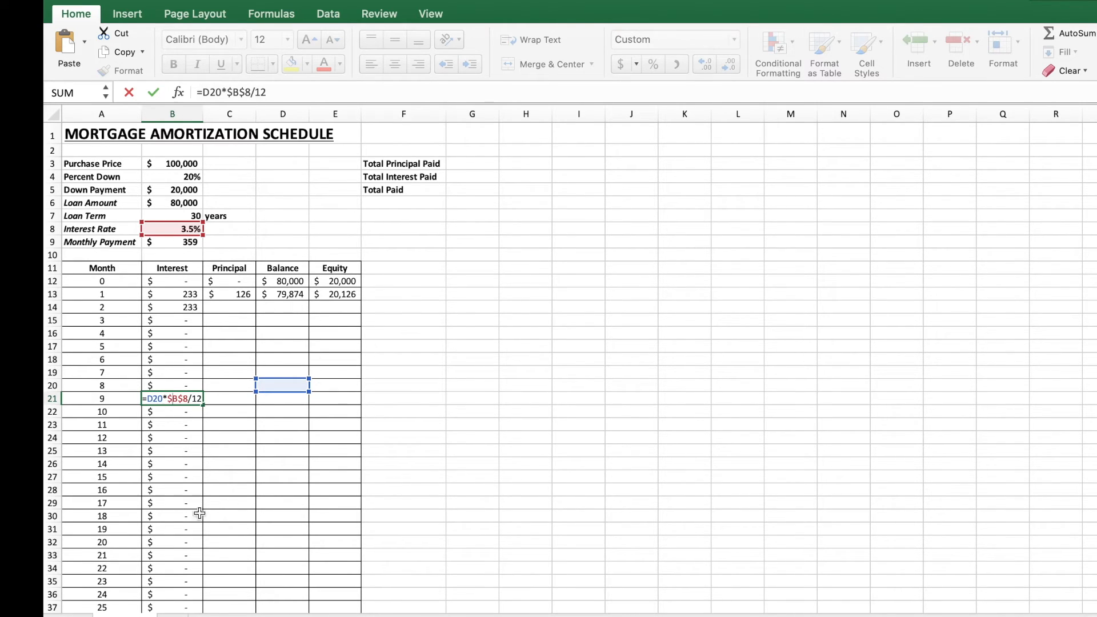
pyautogui.click(403, 424)
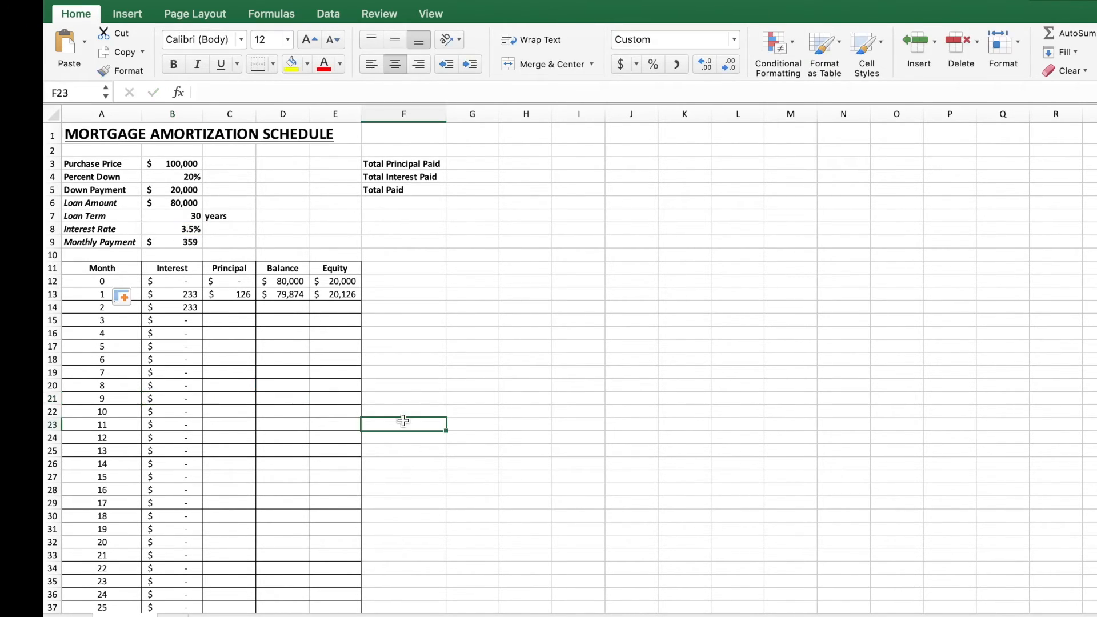
# Step: Make the monthly payment reference in C13 absolute so the principal formula reads =$B$9-B13
pyautogui.click(233, 296)
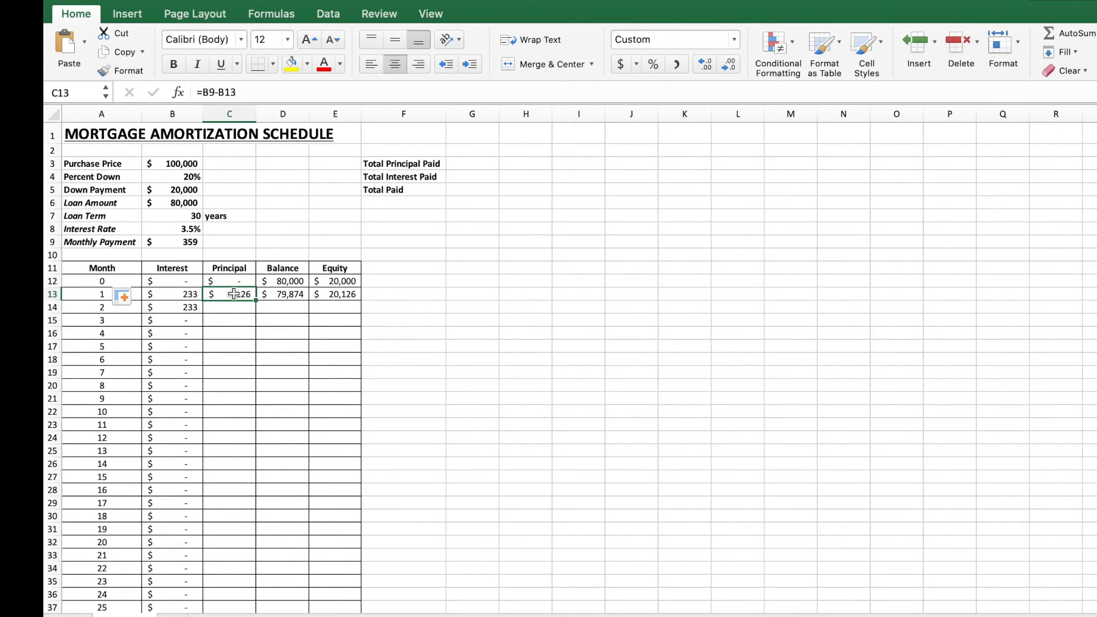
pyautogui.doubleClick(233, 298)
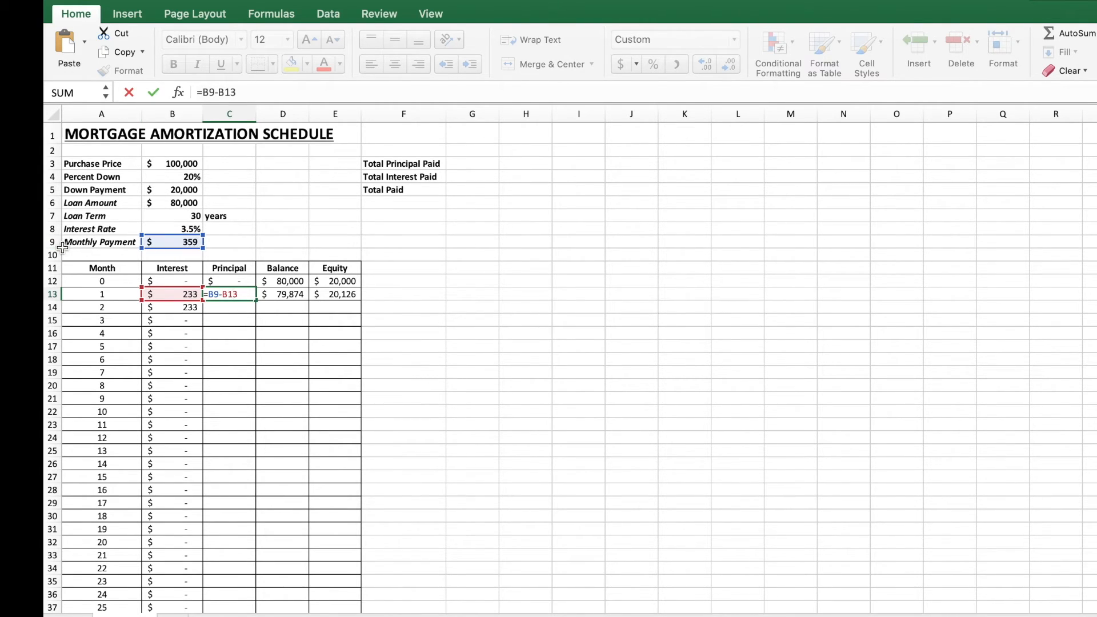
pyautogui.click(204, 92)
pyautogui.write('$')
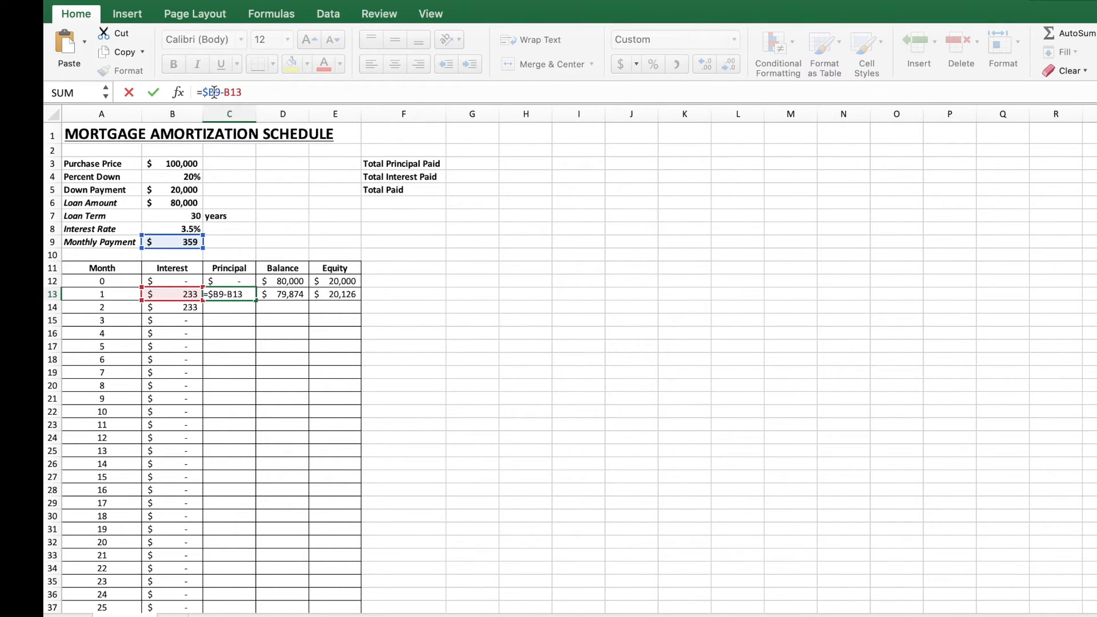
pyautogui.click(214, 92)
pyautogui.write('$')
pyautogui.press('Return')
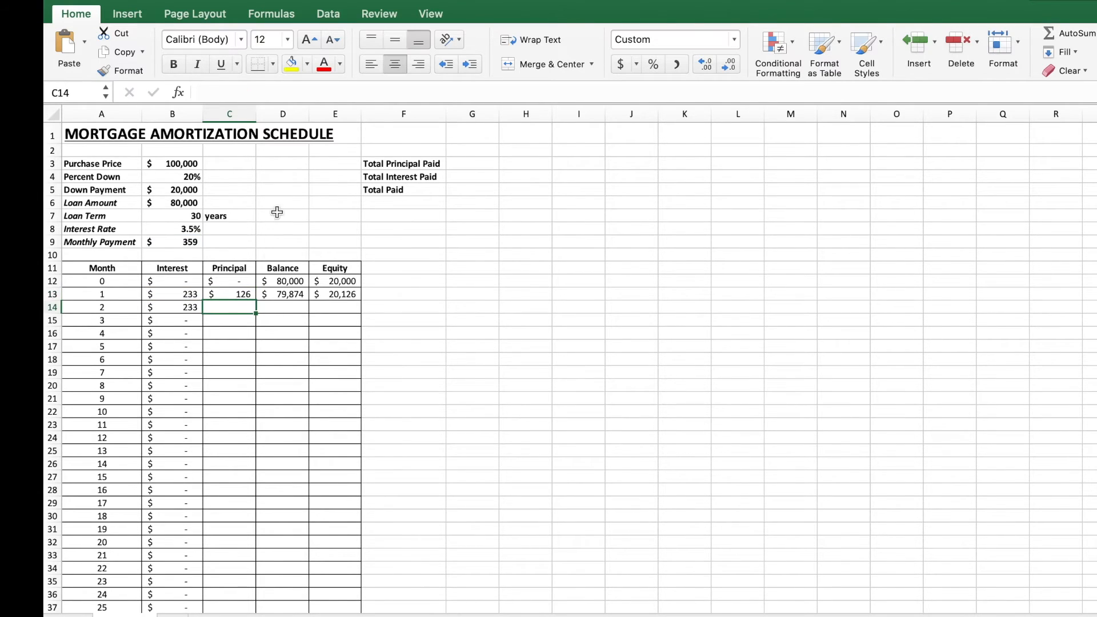
# Step: Fill the principal formula from C13 down the whole Principal column
pyautogui.click(236, 295)
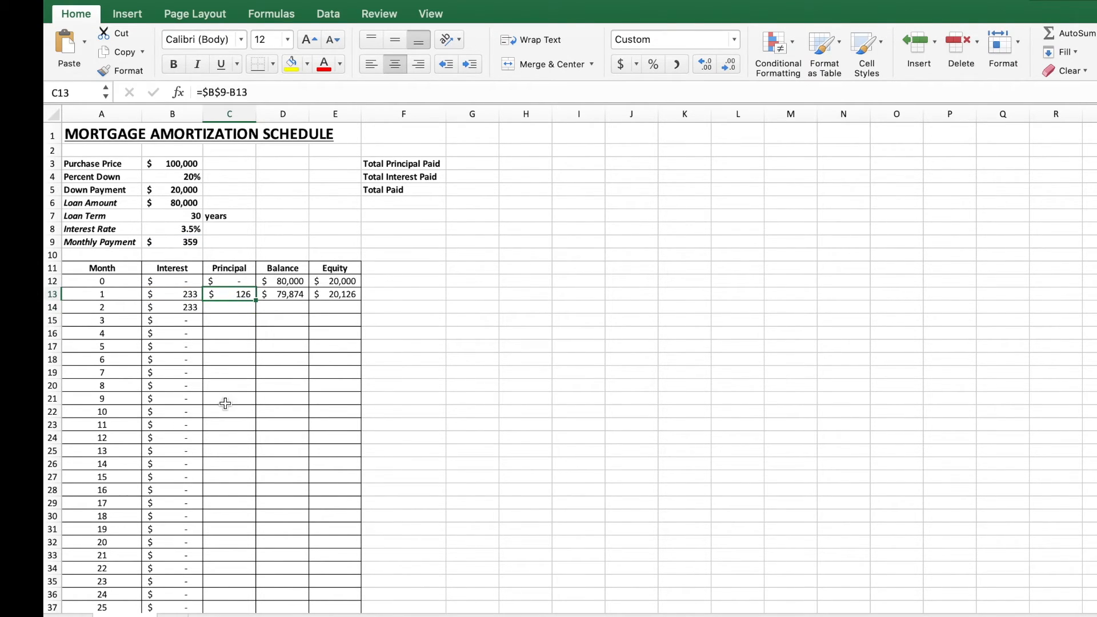
pyautogui.doubleClick(257, 301)
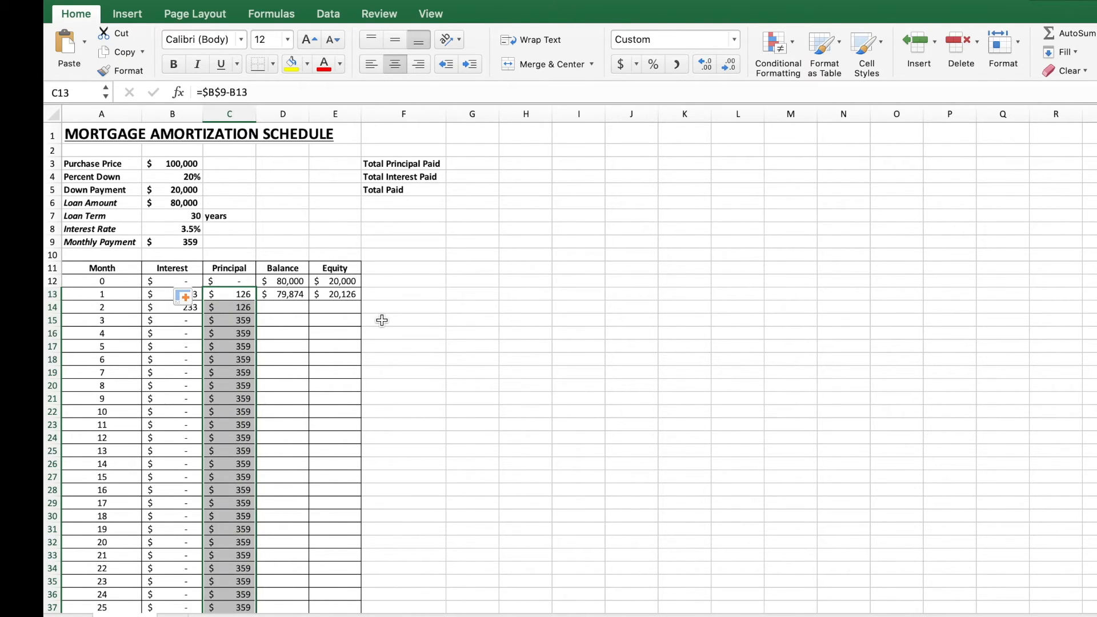
pyautogui.click(440, 375)
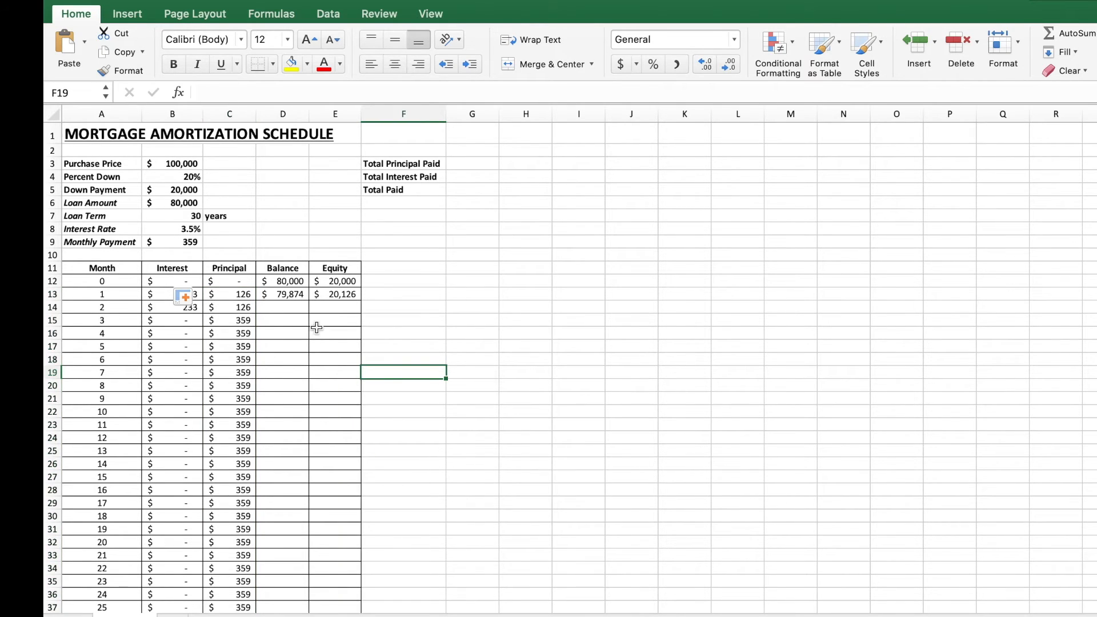
# Step: Fill the balance formula from D13 down the whole Balance column
pyautogui.click(295, 295)
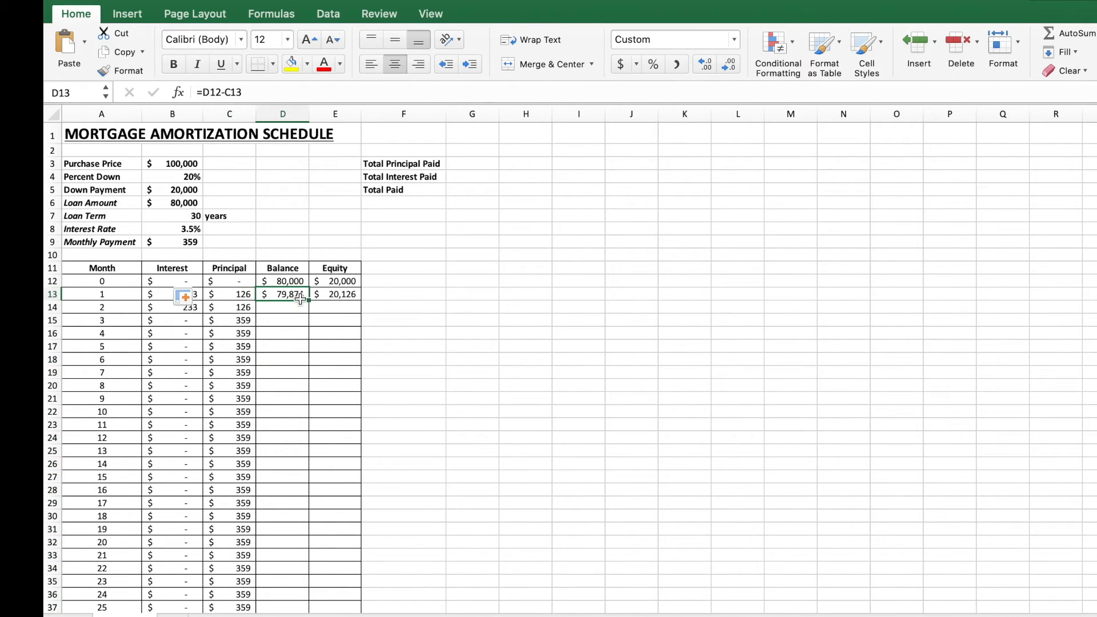
pyautogui.doubleClick(293, 295)
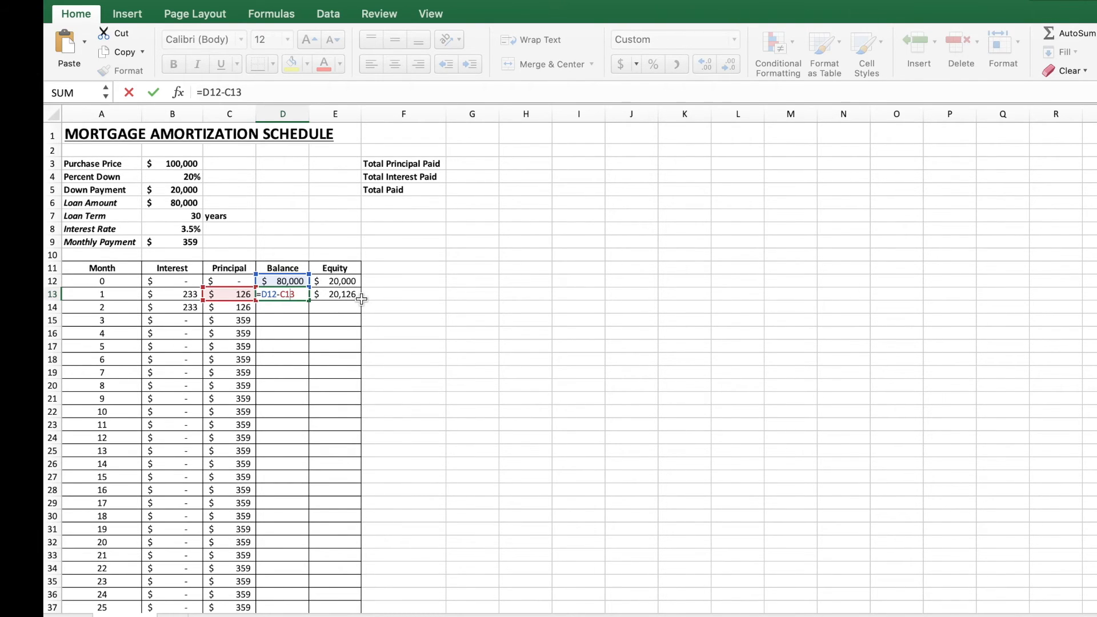
pyautogui.press('Return')
pyautogui.click(292, 296)
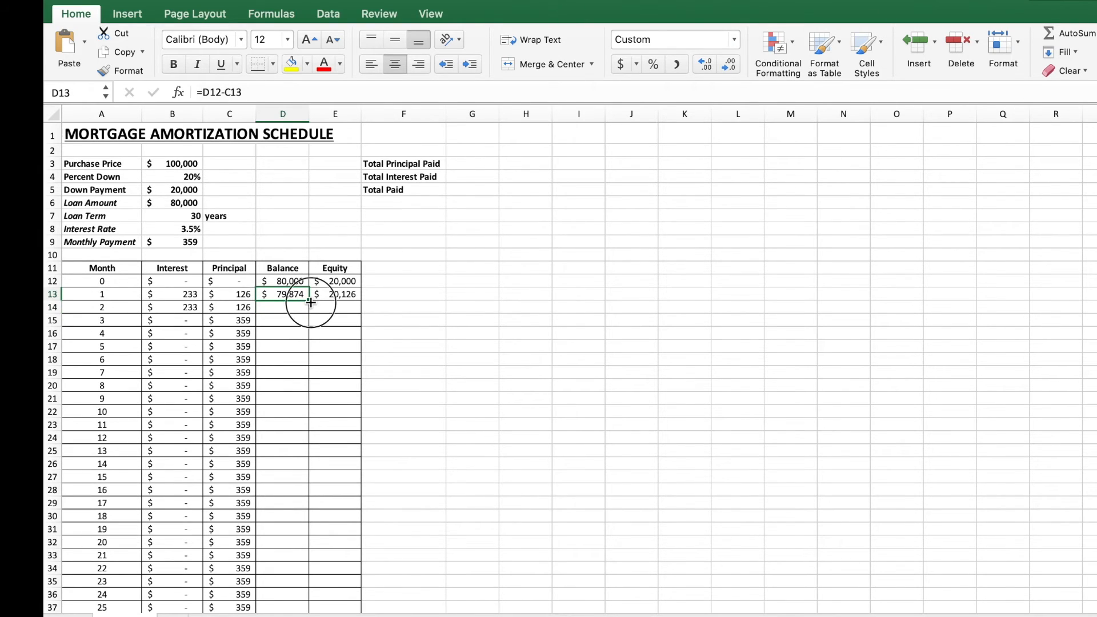
pyautogui.doubleClick(311, 303)
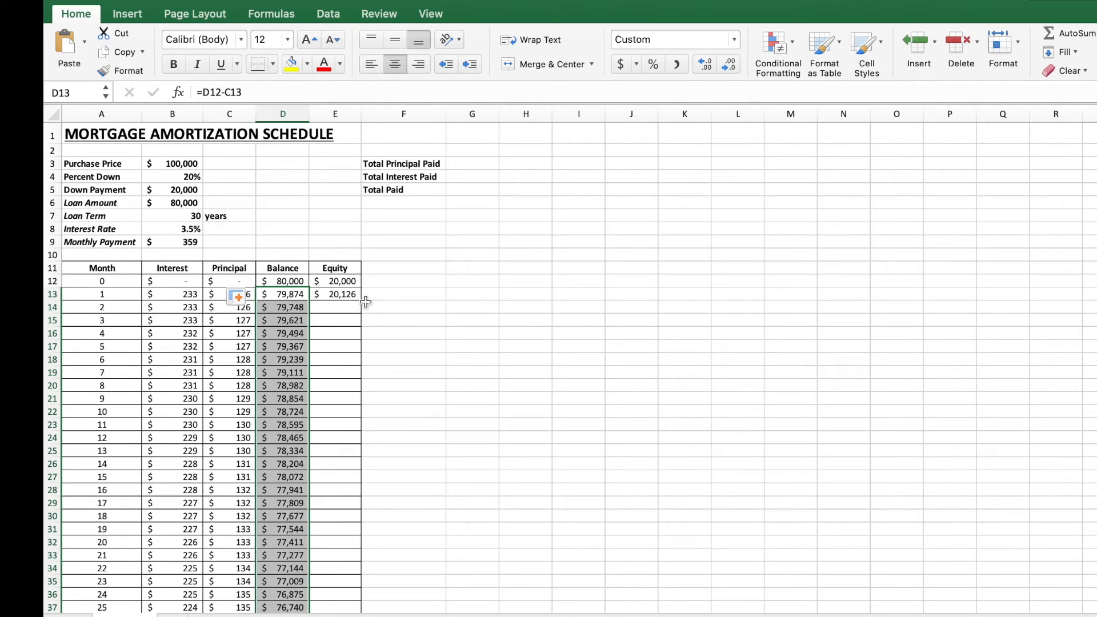
# Step: Make the purchase price reference in E13 absolute so the equity formula reads =$B$3-D13
pyautogui.click(349, 294)
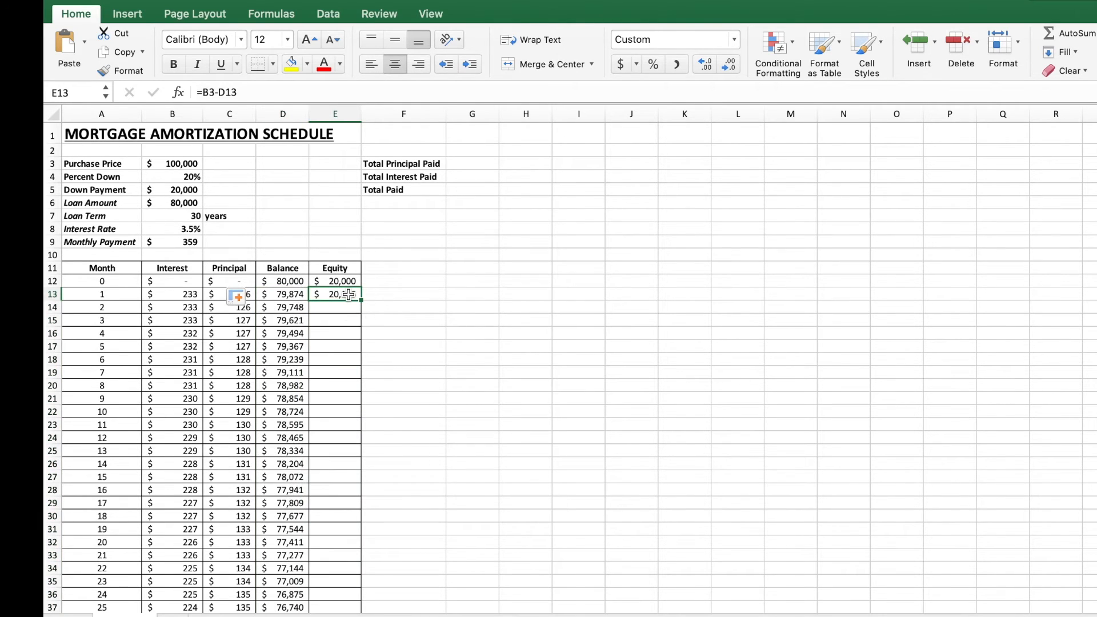
pyautogui.doubleClick(348, 294)
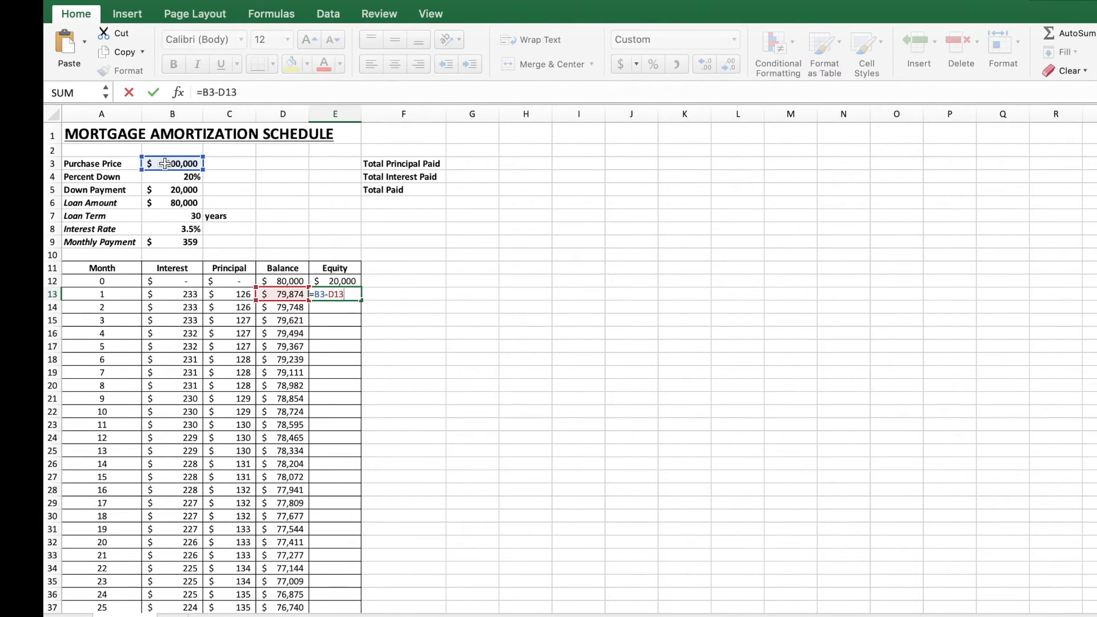
pyautogui.click(317, 295)
pyautogui.write('$B$')
pyautogui.press('Return')
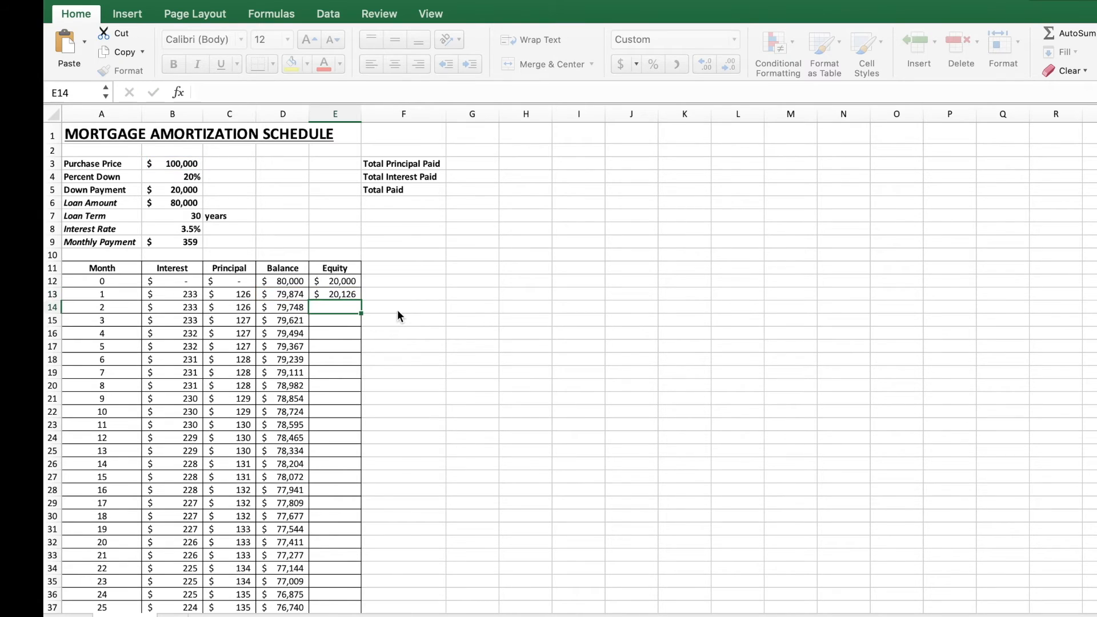
# Step: Fill the equity formula from E13 down the whole Equity column to month 360
pyautogui.click(343, 297)
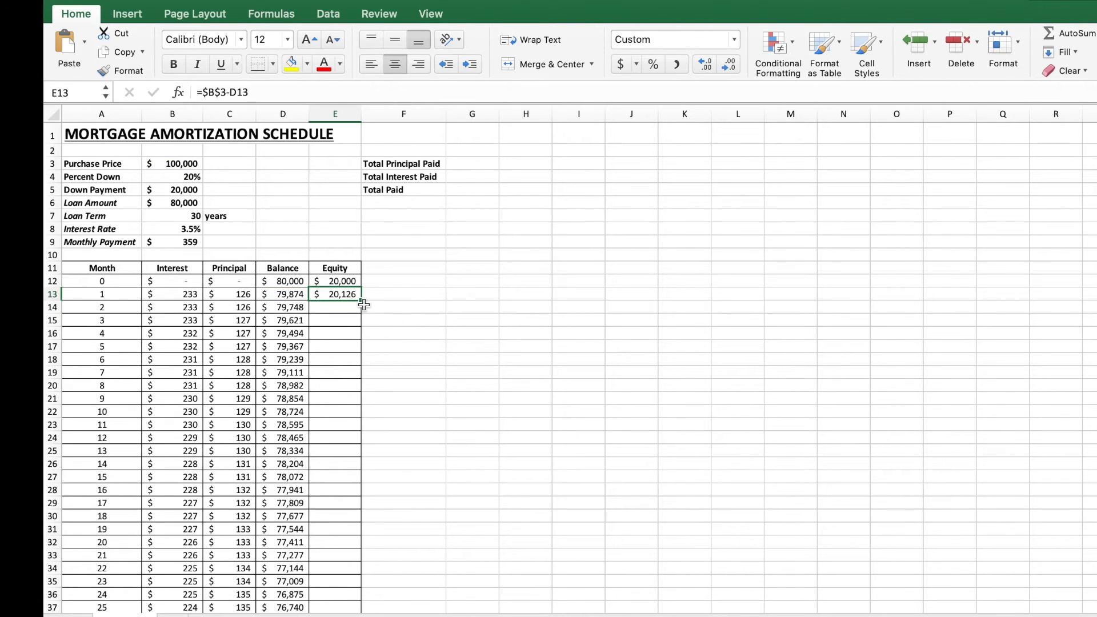
pyautogui.doubleClick(362, 302)
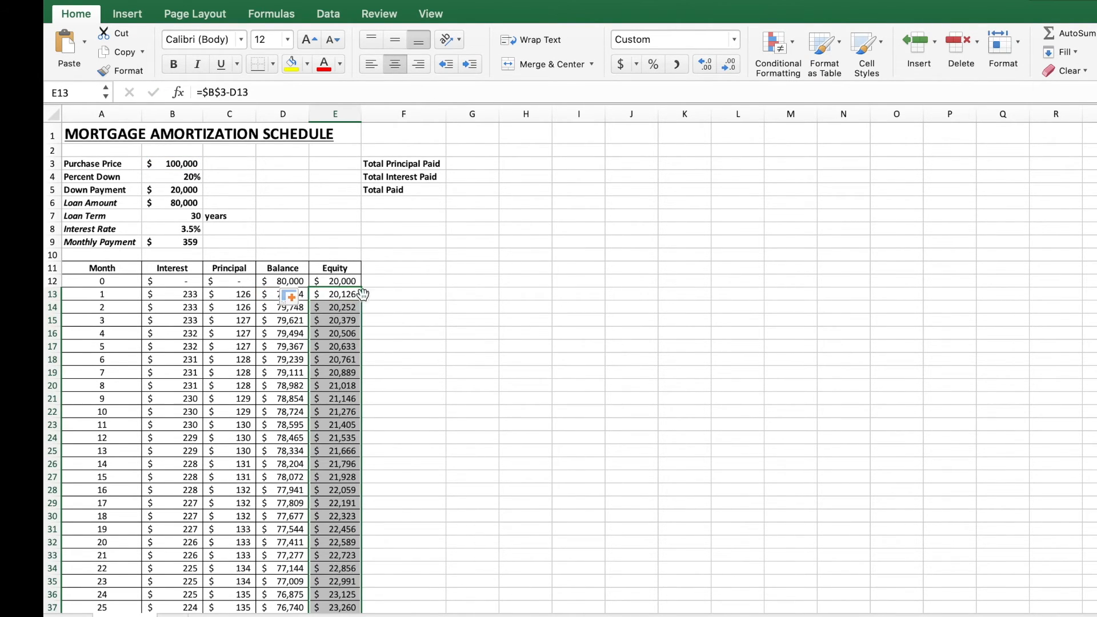
pyautogui.scroll(-1, 347, 459)
pyautogui.click(395, 454)
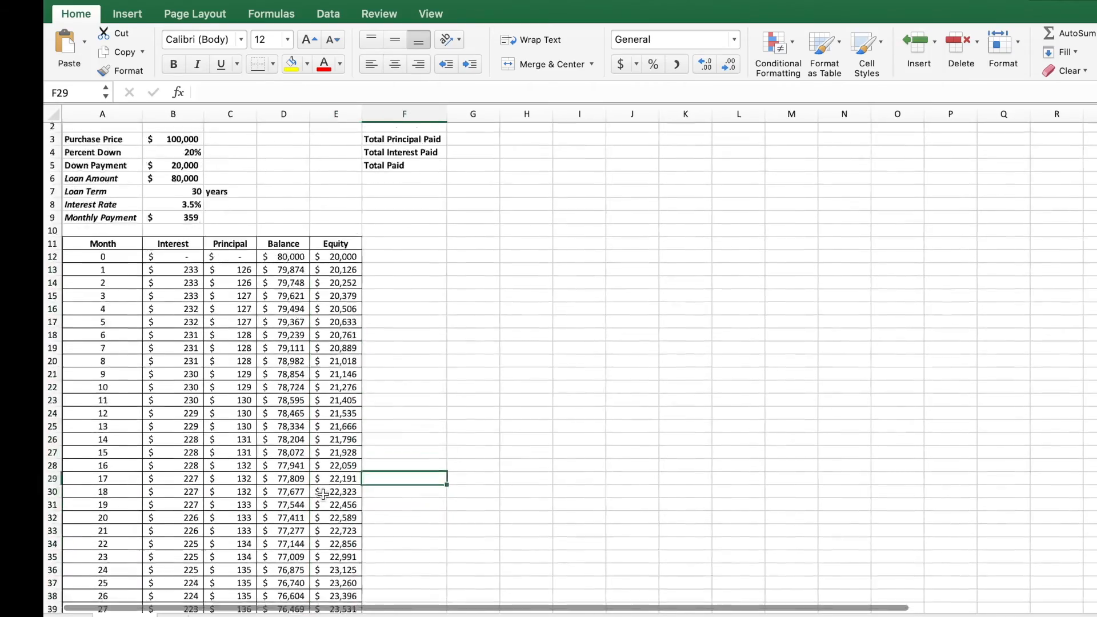
pyautogui.scroll(-8, 323, 495)
pyautogui.scroll(-20, 323, 495)
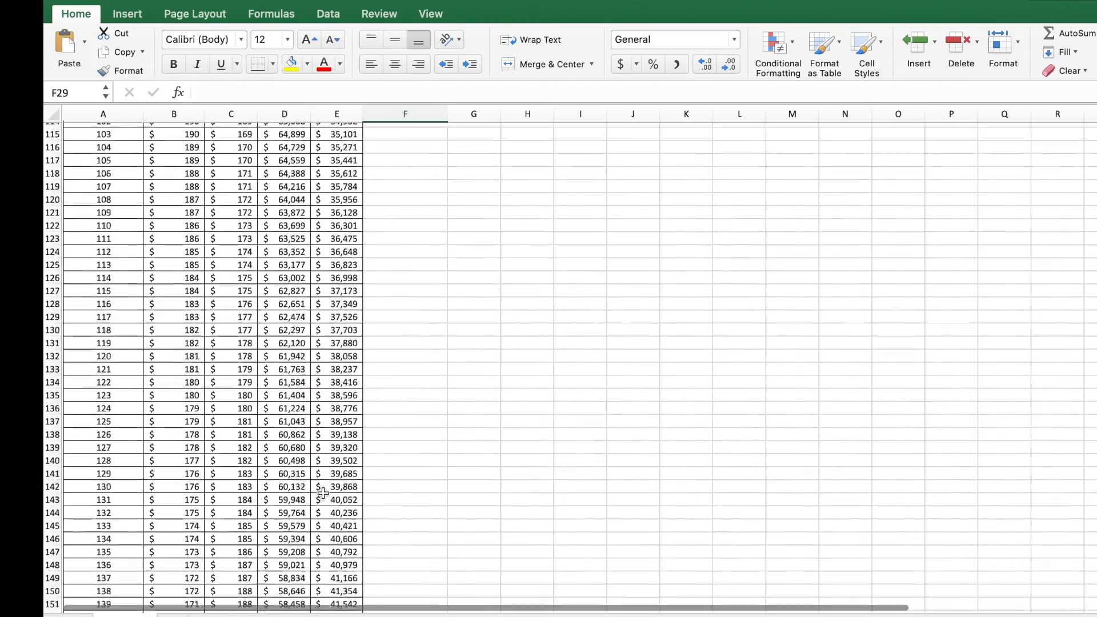
pyautogui.scroll(-20, 322, 492)
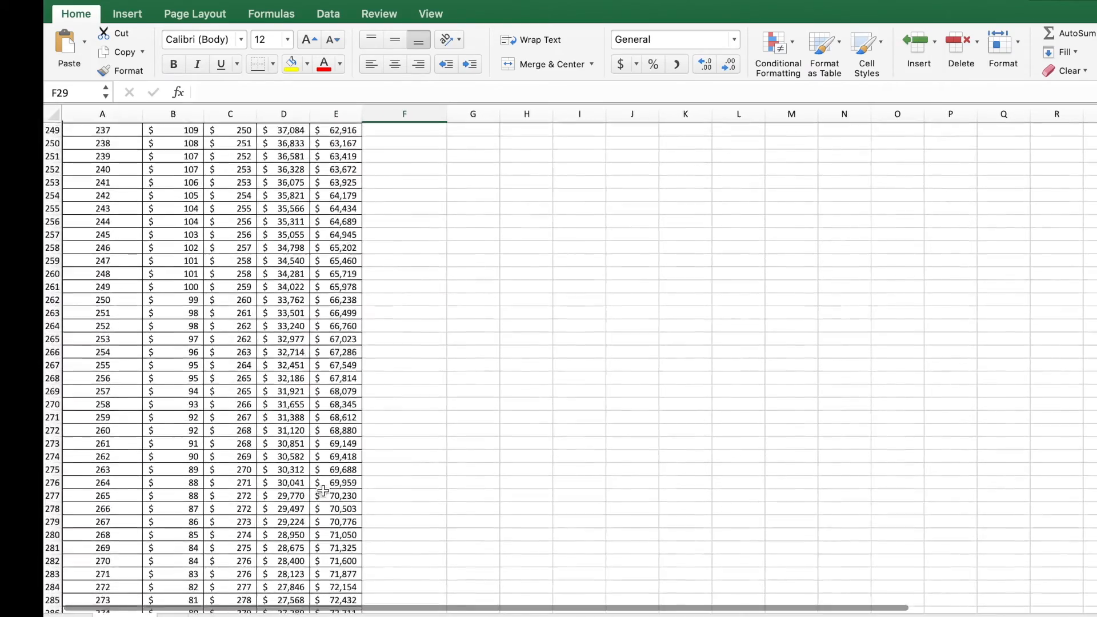
pyautogui.scroll(-20, 323, 492)
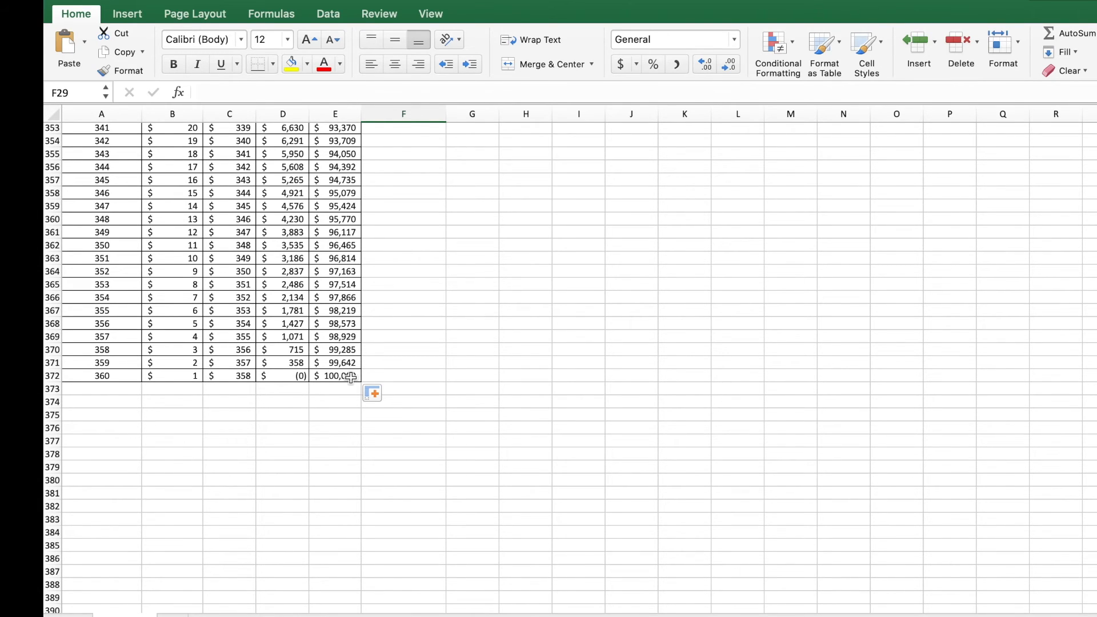
pyautogui.scroll(20, 374, 377)
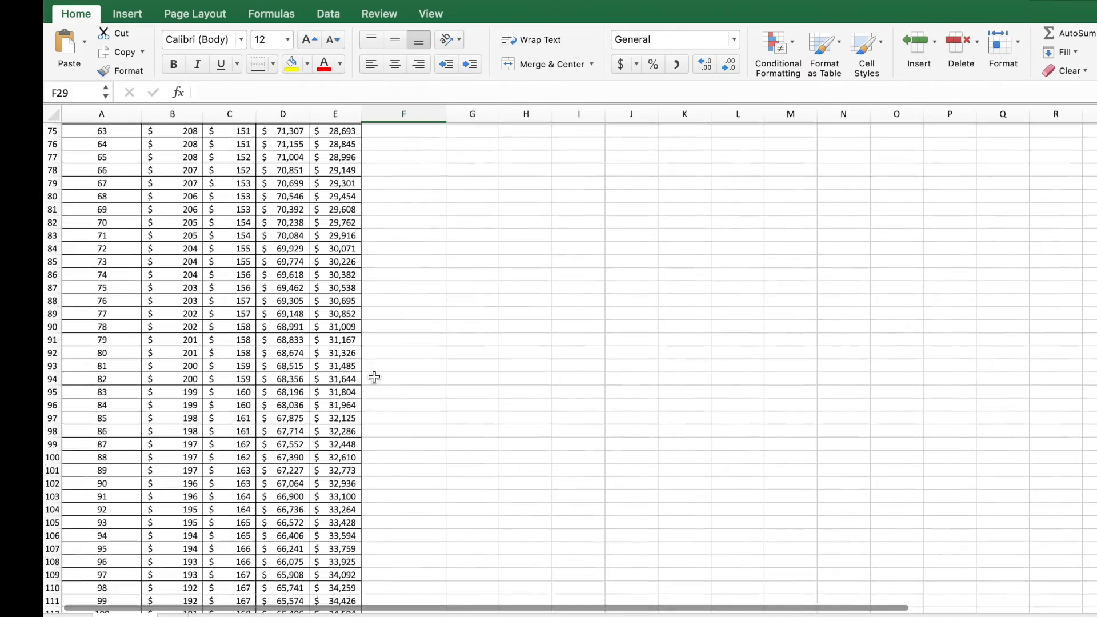
# Step: Enter =sum(C12:C372) in G3 to total the principal paid
pyautogui.click(483, 159)
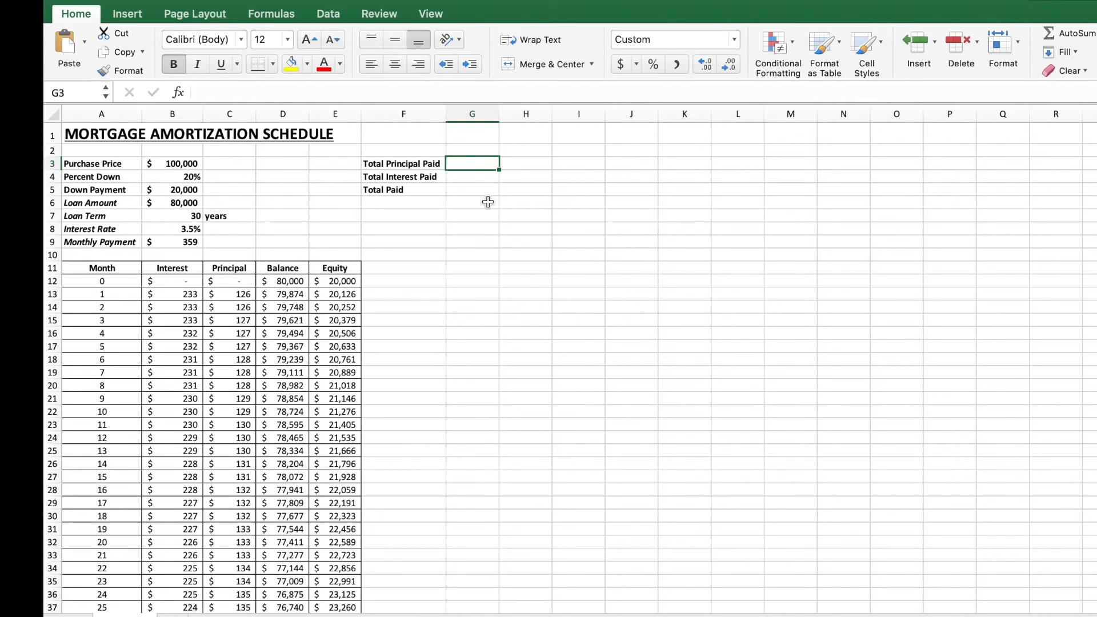
pyautogui.write('=')
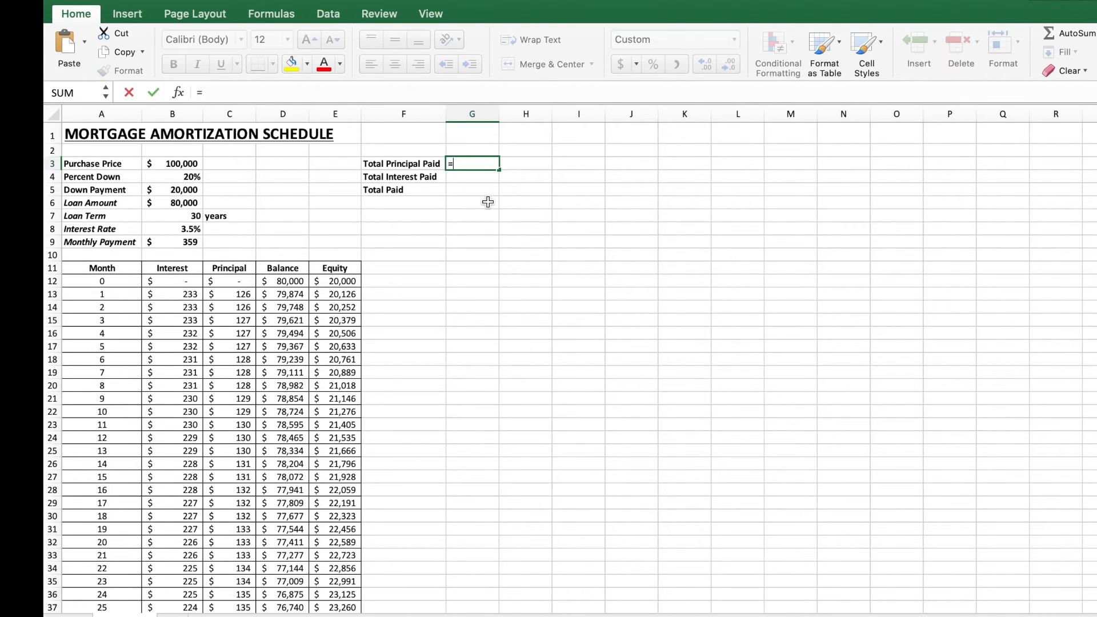
pyautogui.write('sum')
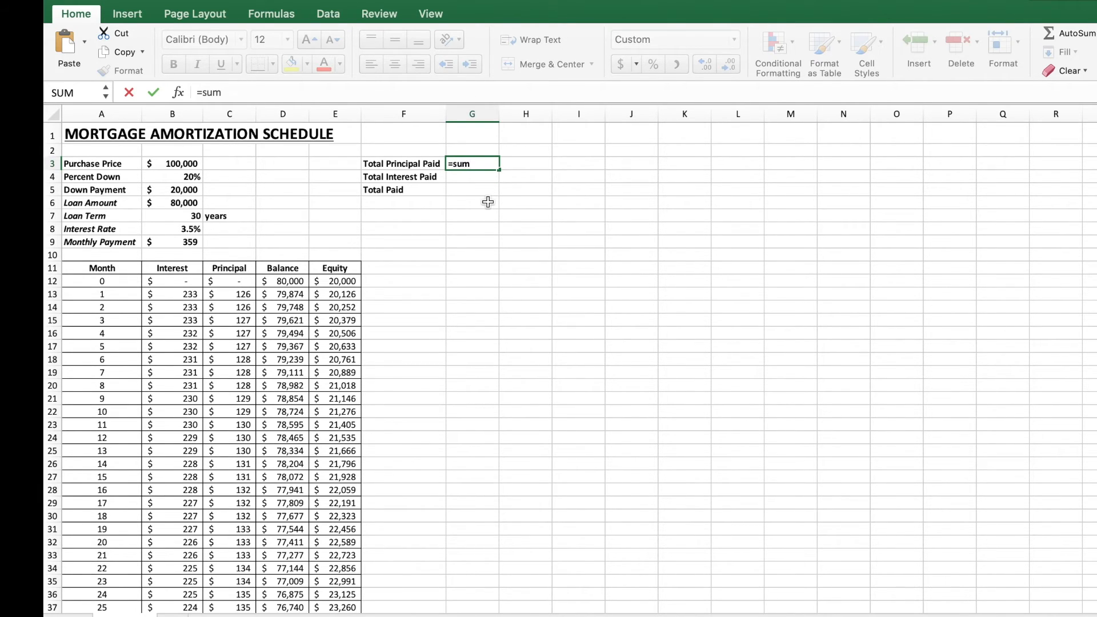
pyautogui.write('(')
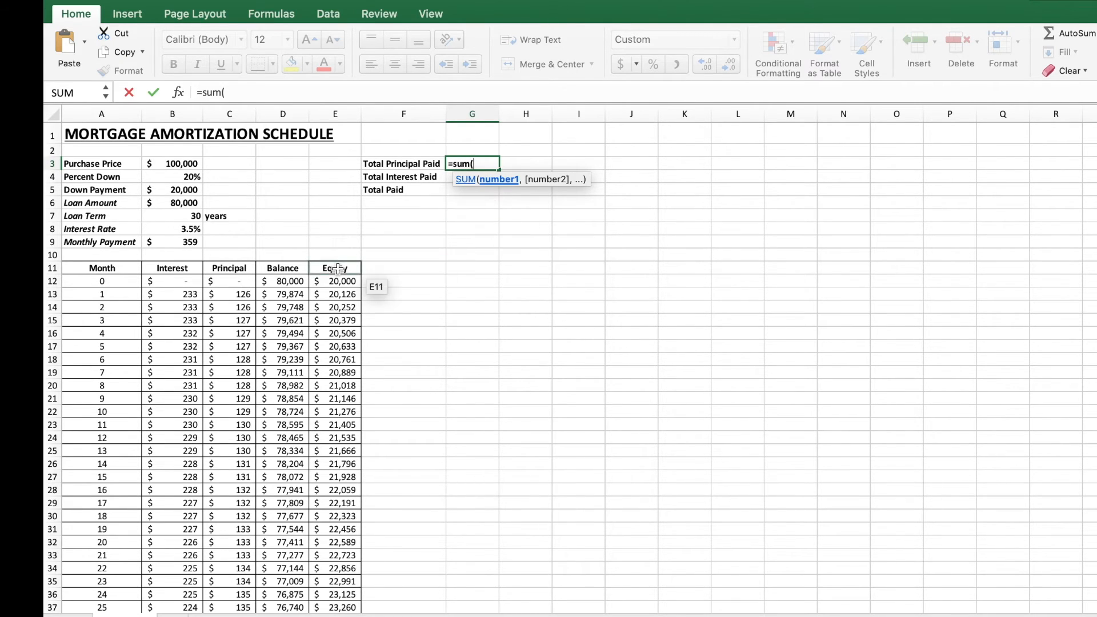
pyautogui.click(246, 281)
pyautogui.moveTo(246, 281); pyautogui.dragTo(239, 561)
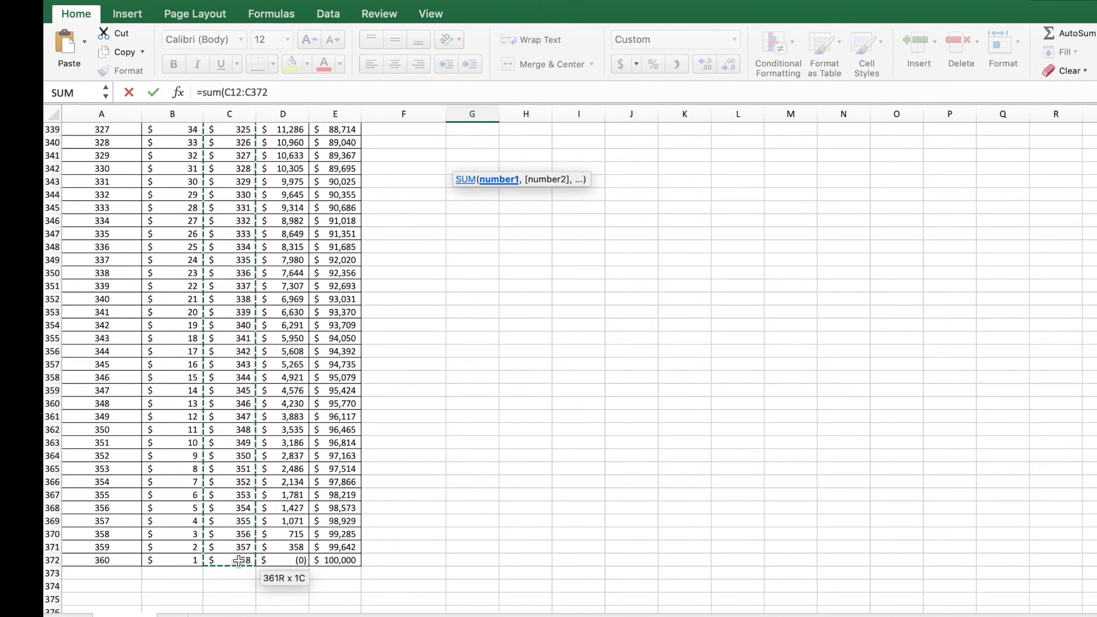
pyautogui.press('Return')
# Step: Enter =sum(B12:B372) in G4 to total the interest paid
pyautogui.scroll(3, 342, 451)
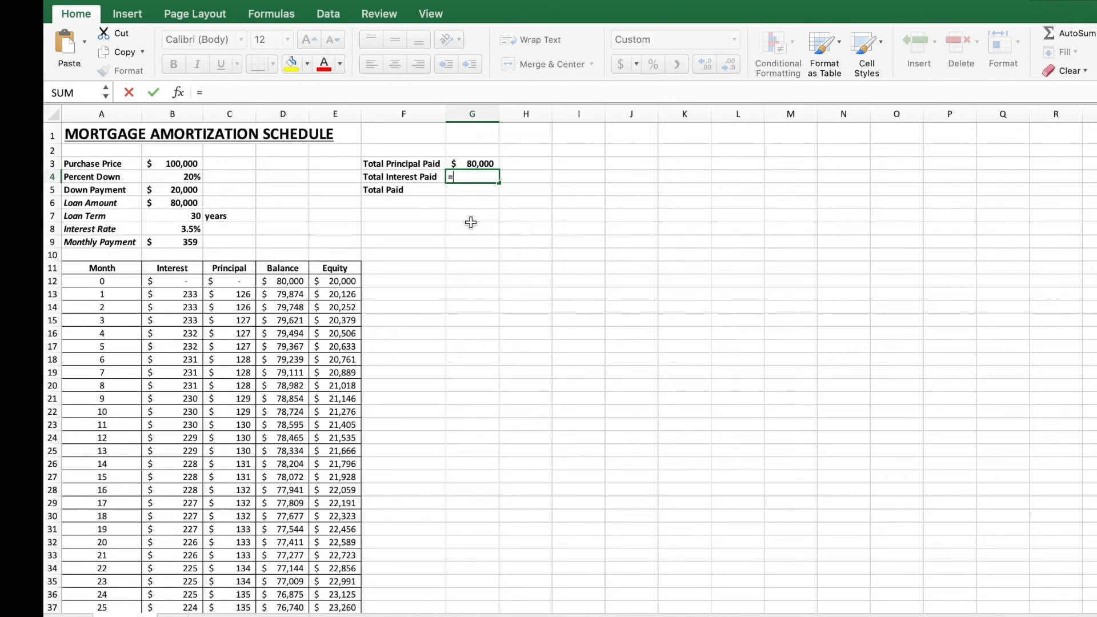
pyautogui.write('sum')
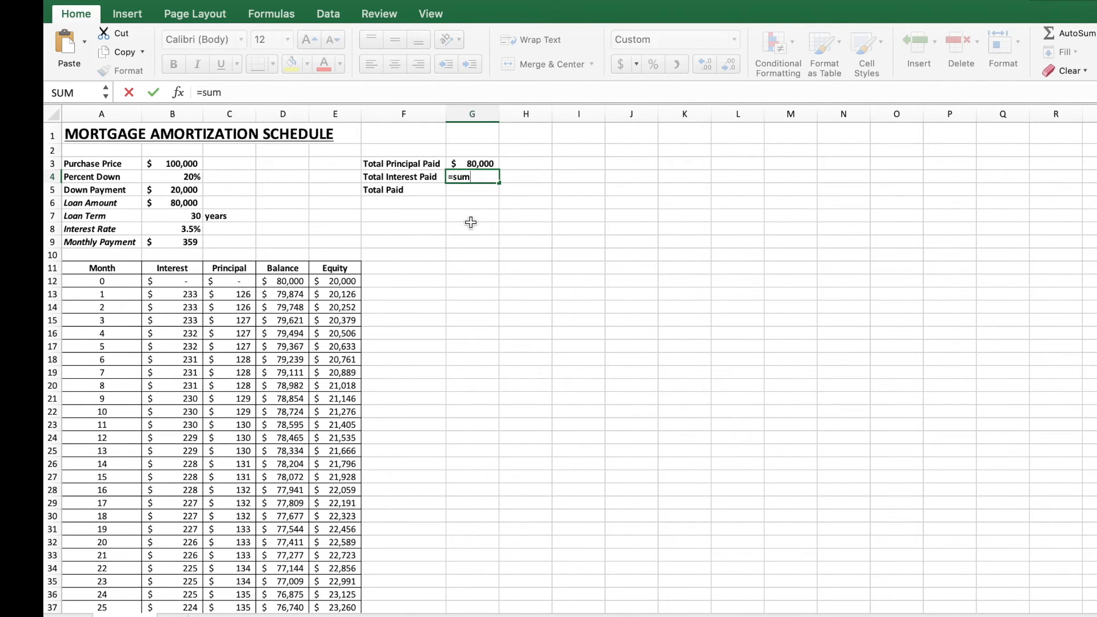
pyautogui.write('(')
pyautogui.click(182, 281)
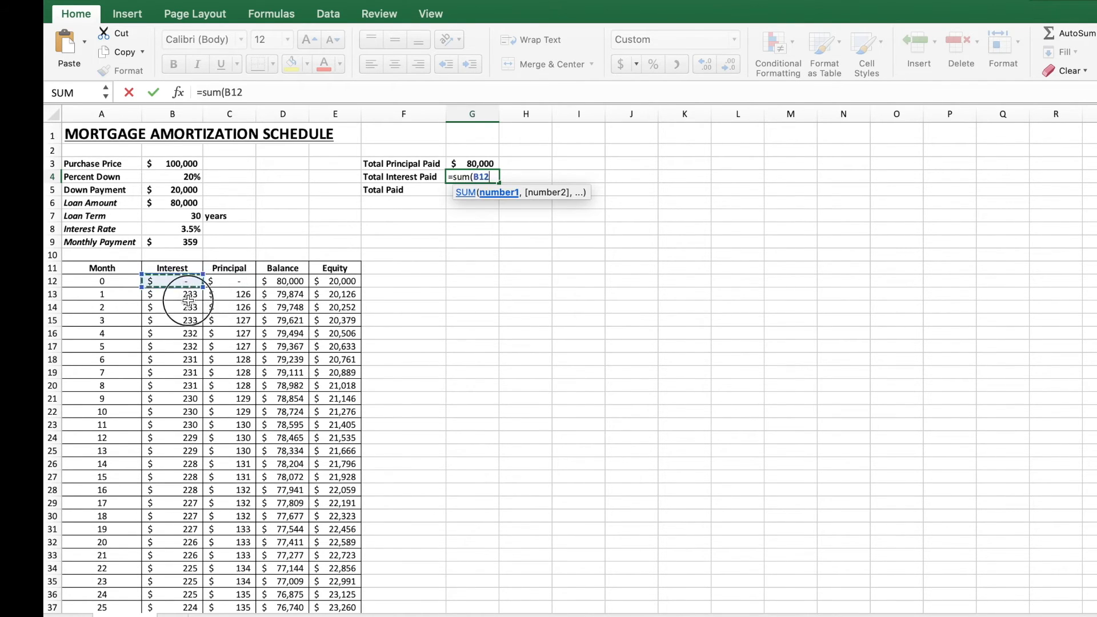
pyautogui.moveTo(189, 300); pyautogui.dragTo(188, 370)
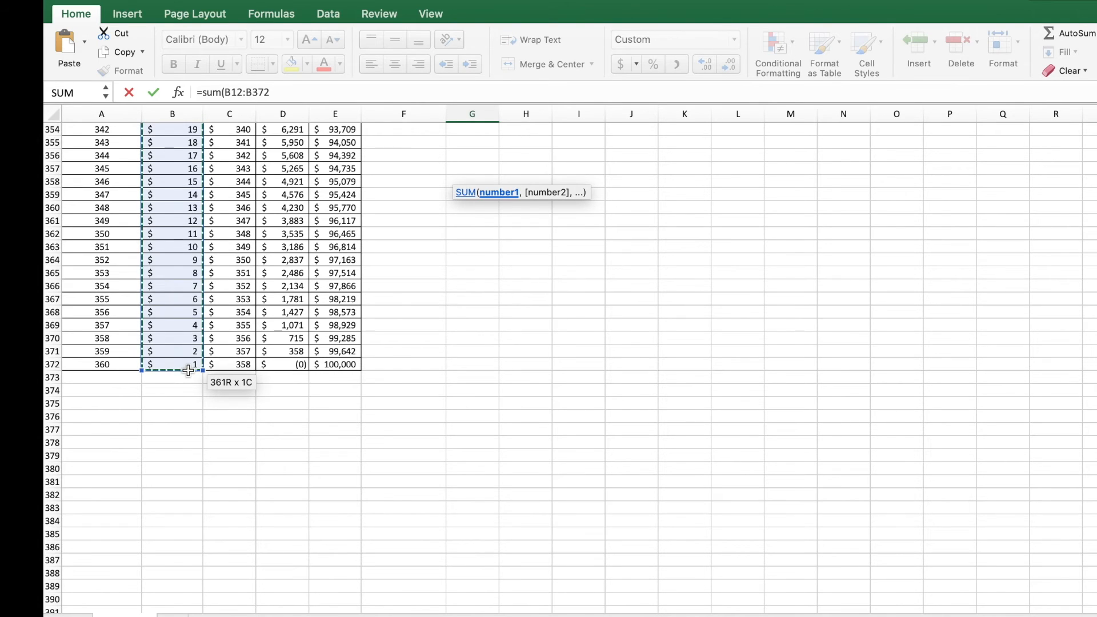
pyautogui.write(')')
pyautogui.press('Return')
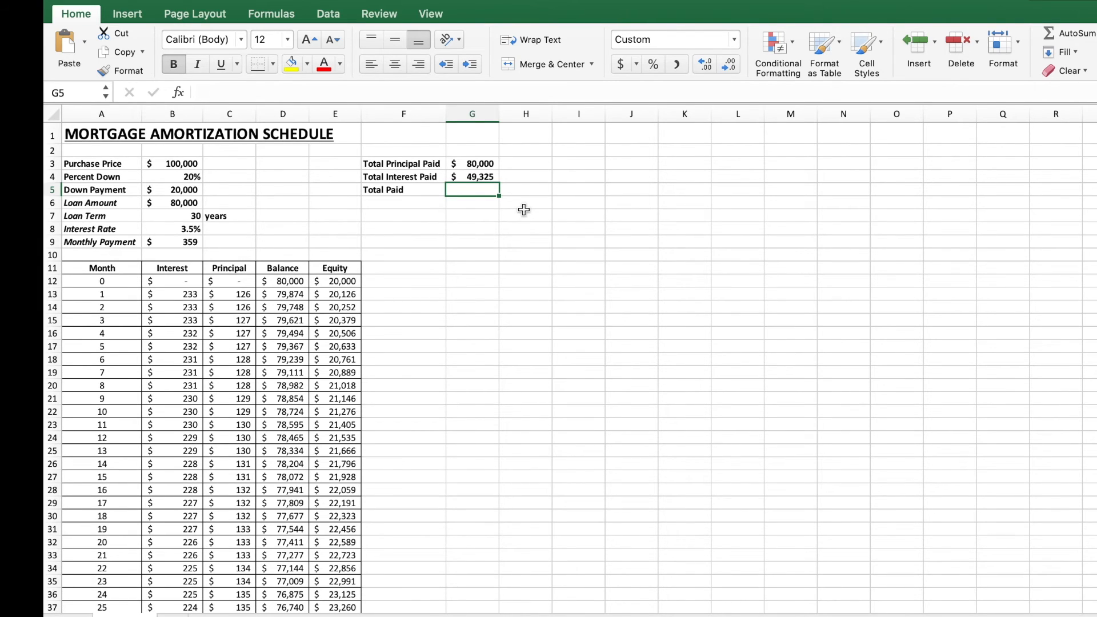
# Step: Enter =G3+G4 in G5 to calculate the total paid
pyautogui.press('F2')
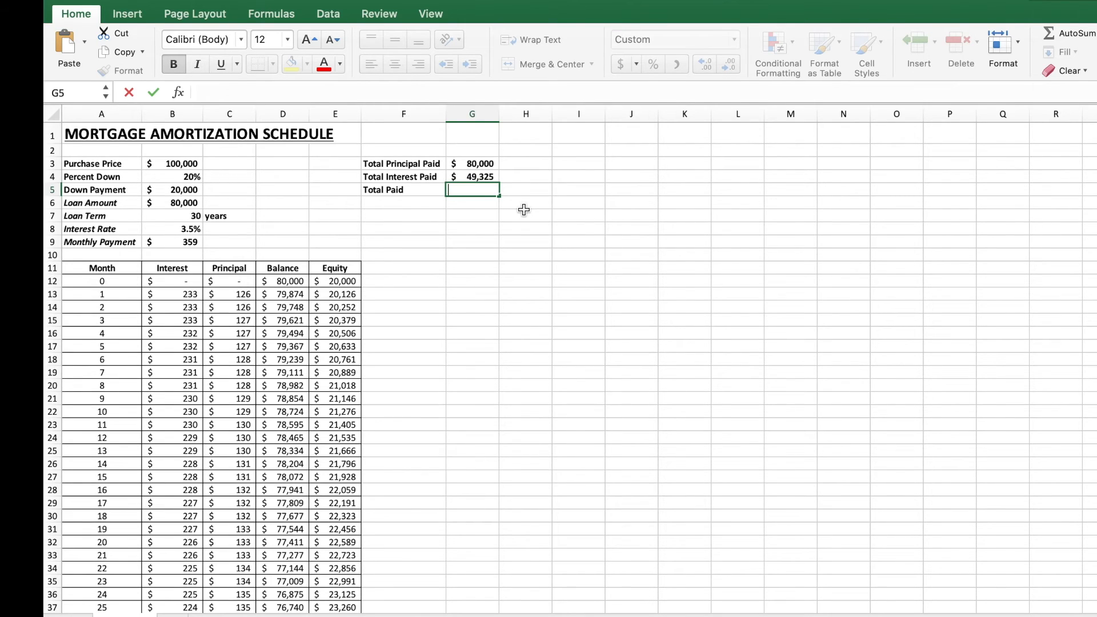
pyautogui.write('=')
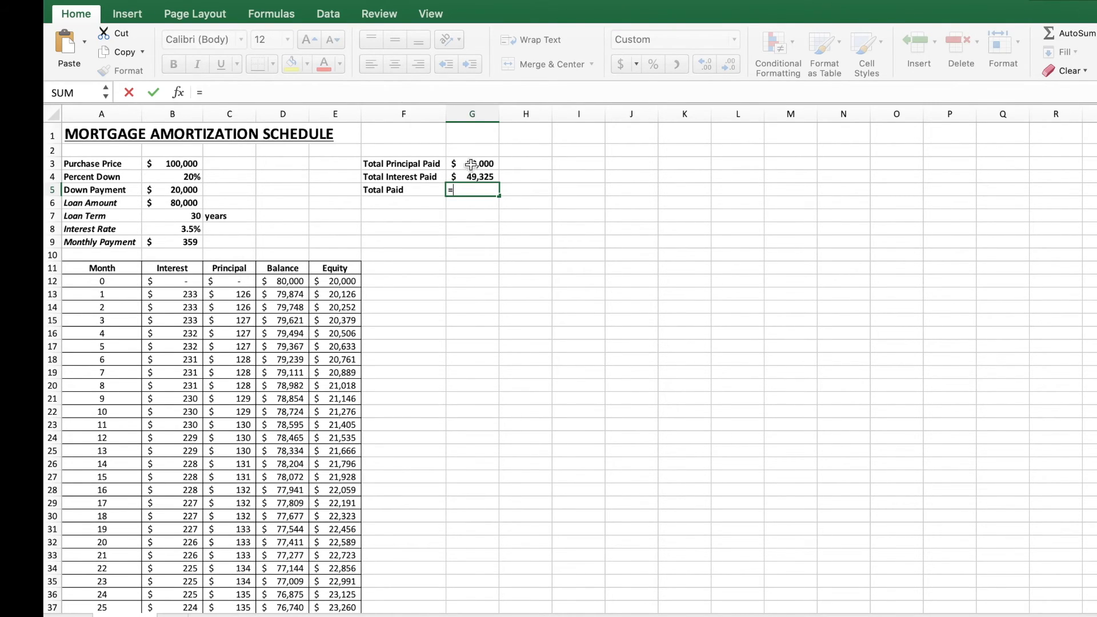
pyautogui.click(470, 163)
pyautogui.write('+')
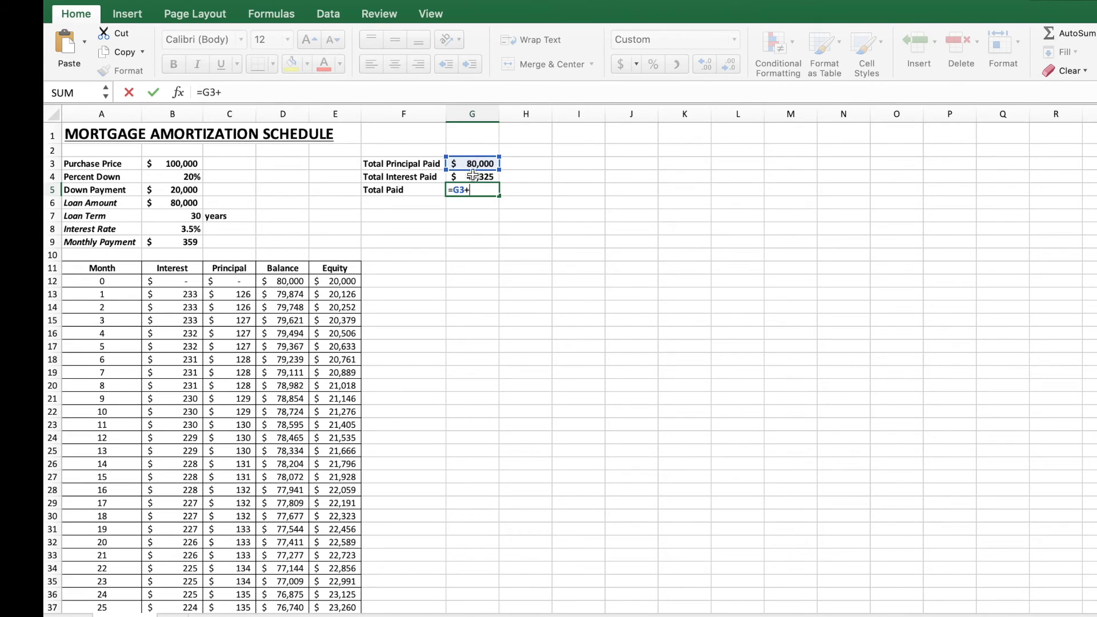
pyautogui.click(464, 179)
pyautogui.press('Return')
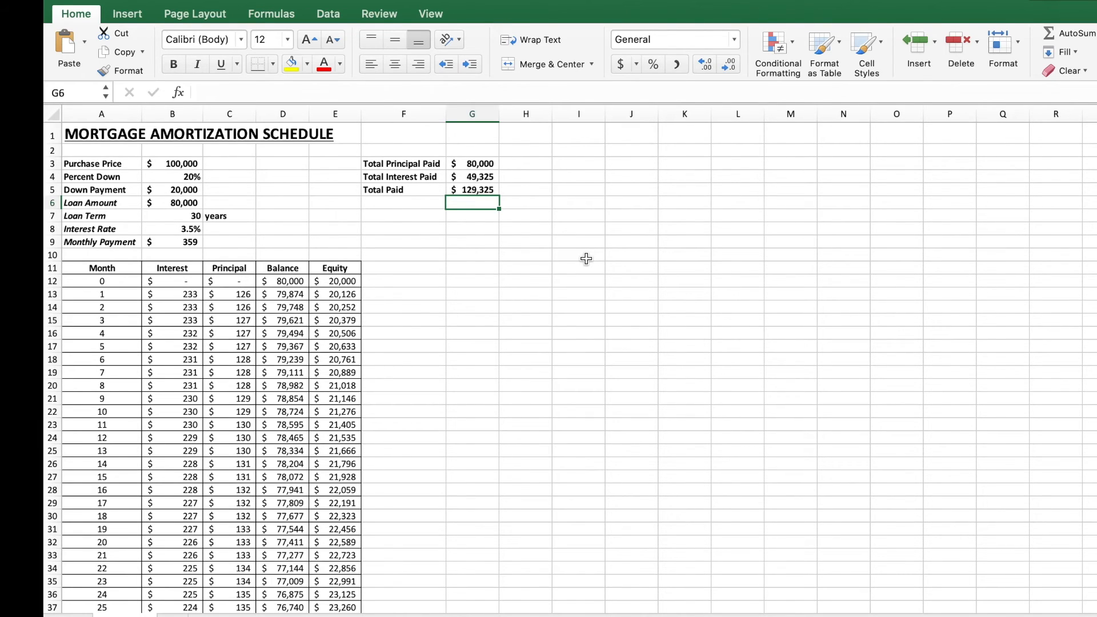
# Step: Enter =G3/G5 in H3 to show principal as a share of the total paid
pyautogui.click(535, 164)
pyautogui.write('=')
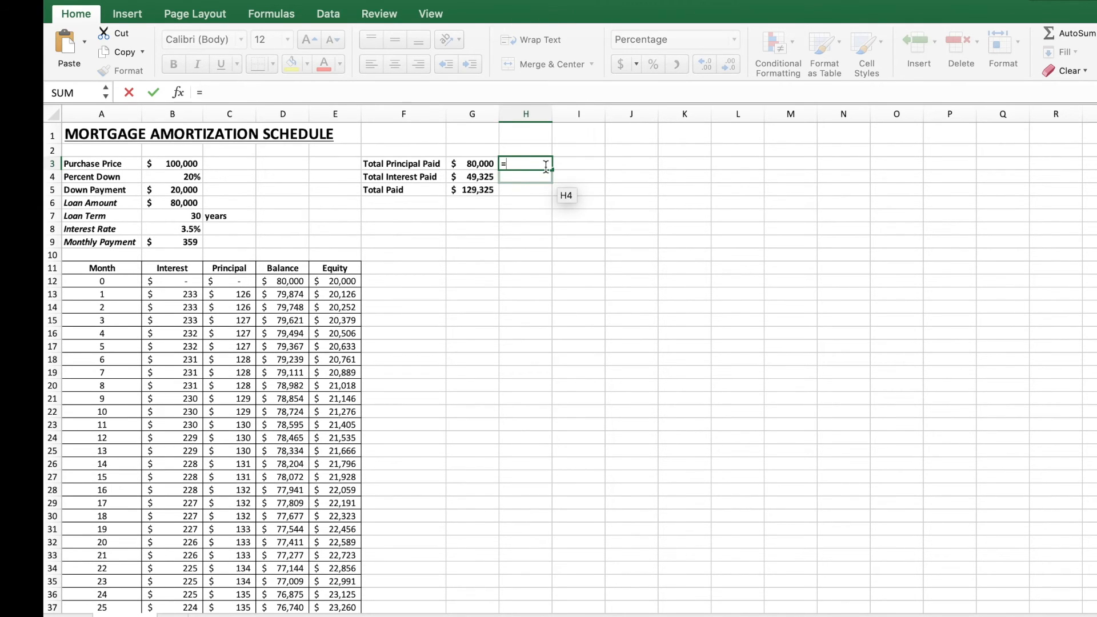
pyautogui.click(483, 164)
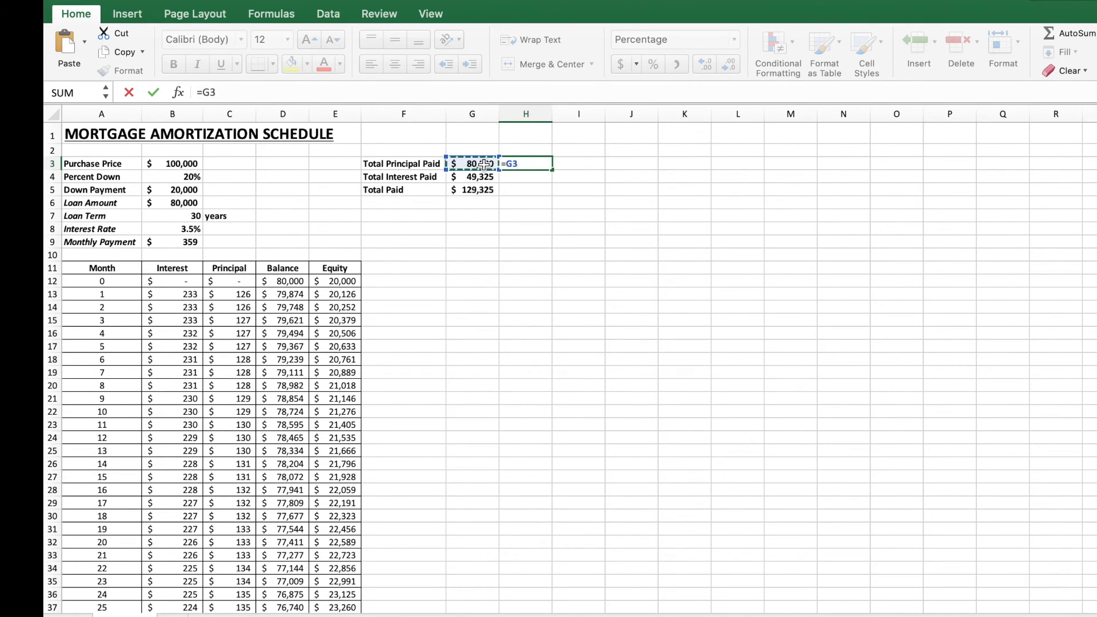
pyautogui.write('/')
pyautogui.click(474, 192)
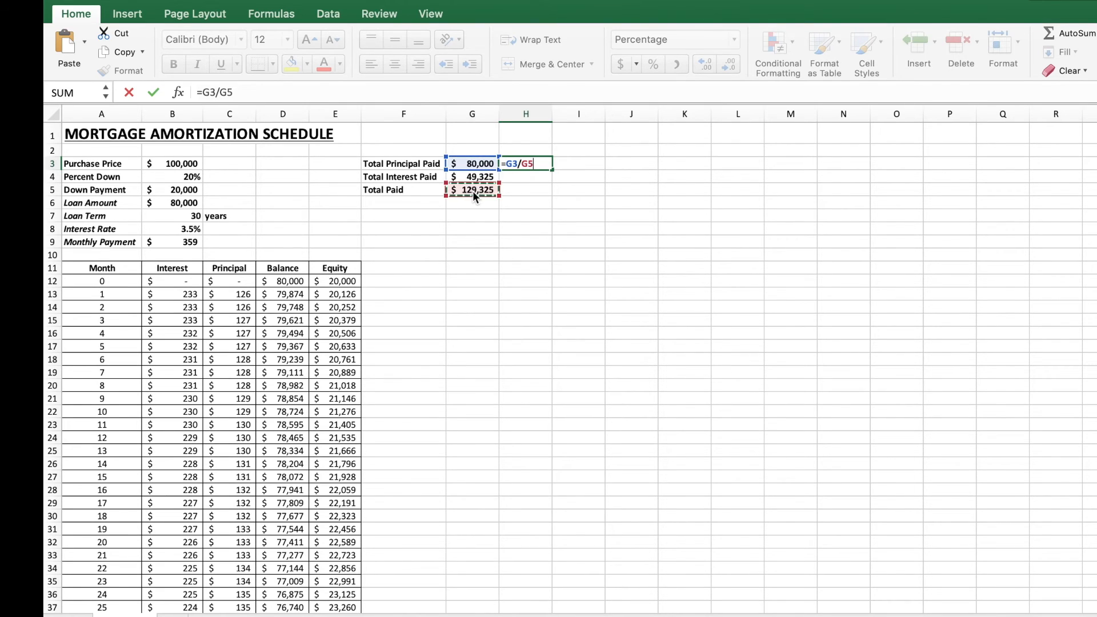
pyautogui.press('Return')
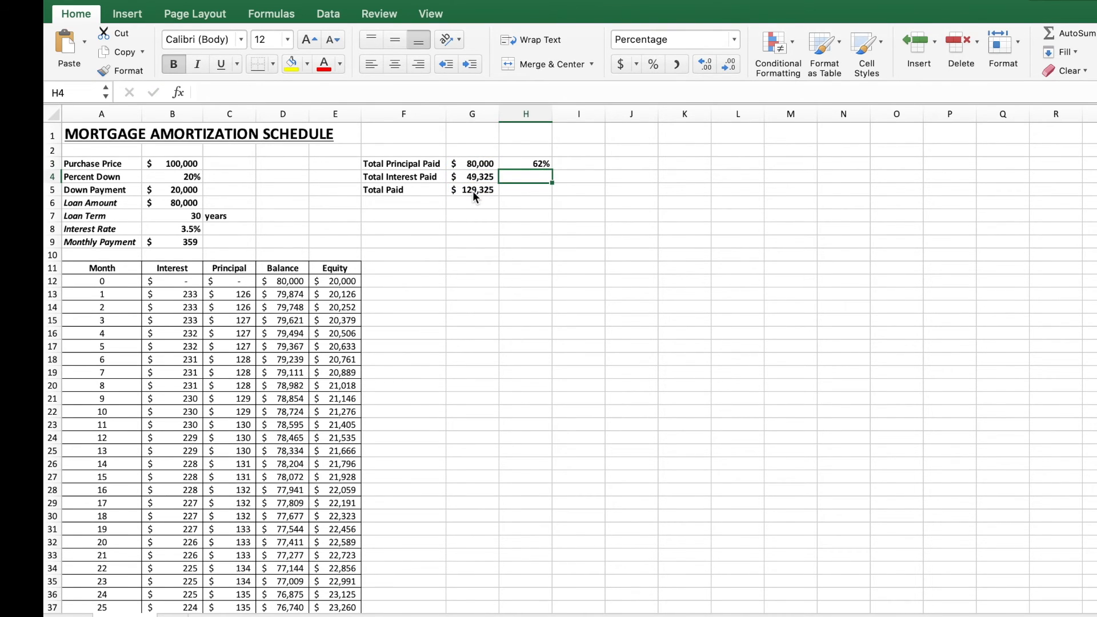
pyautogui.press('Up')
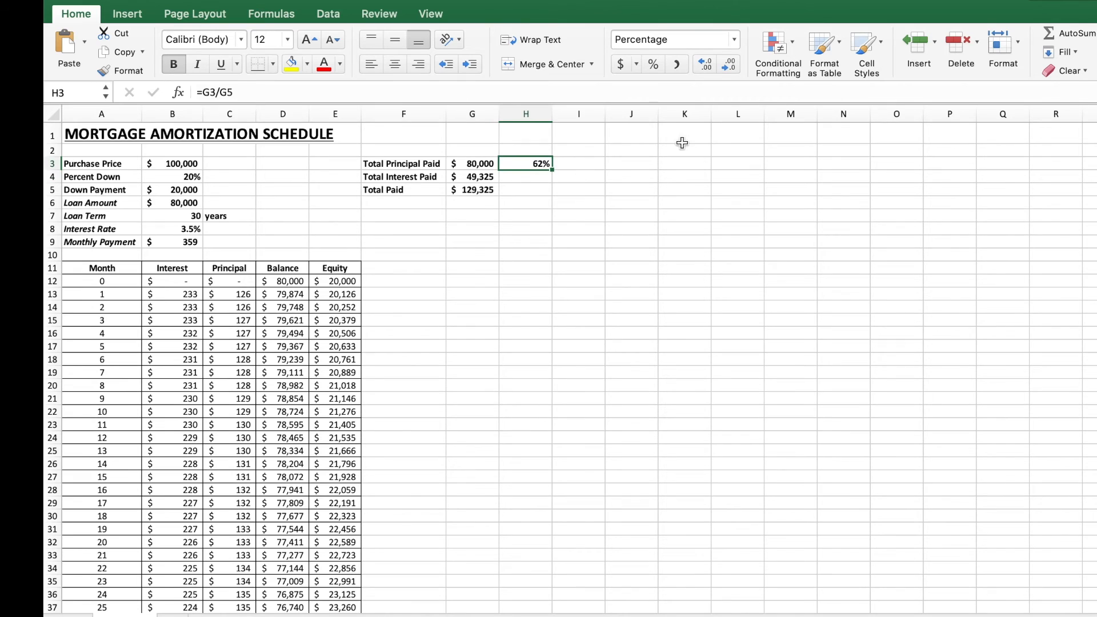
pyautogui.click(735, 39)
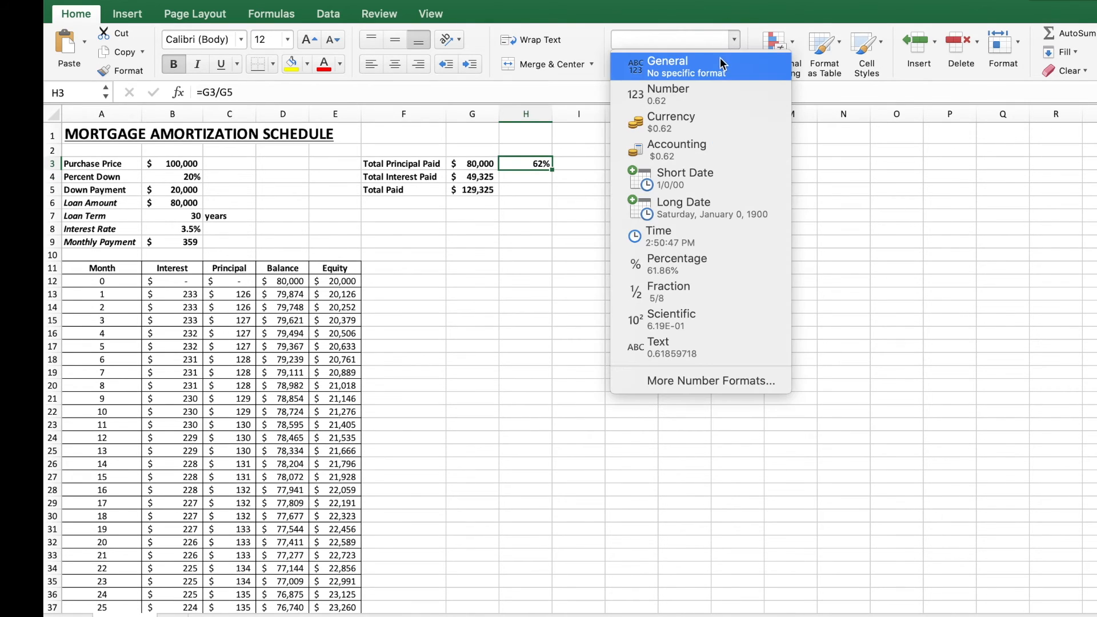
pyautogui.click(703, 68)
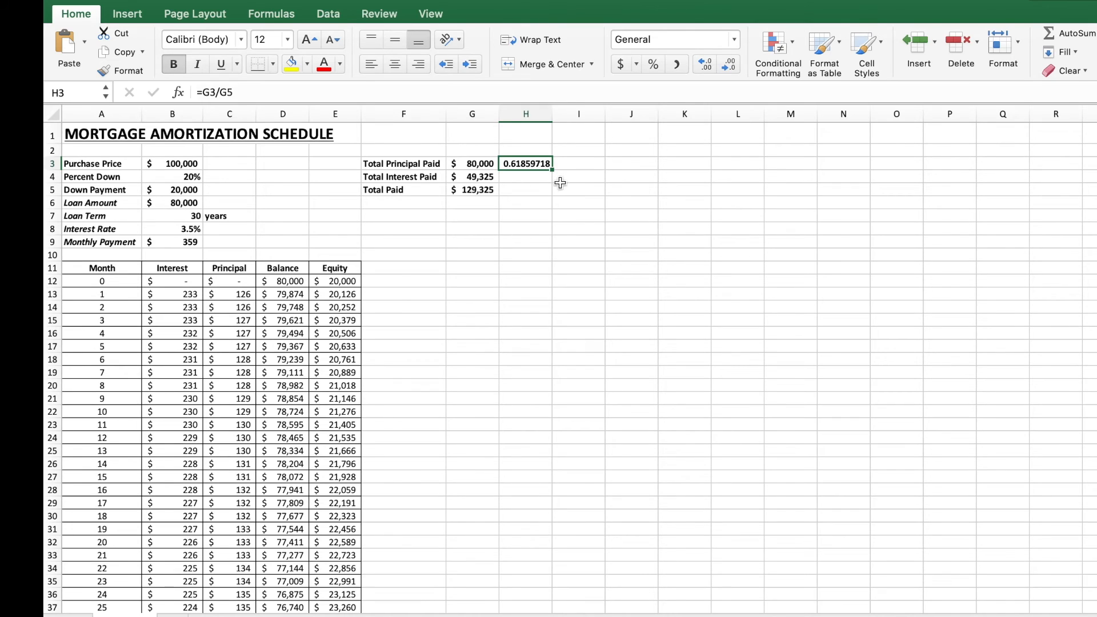
pyautogui.click(655, 64)
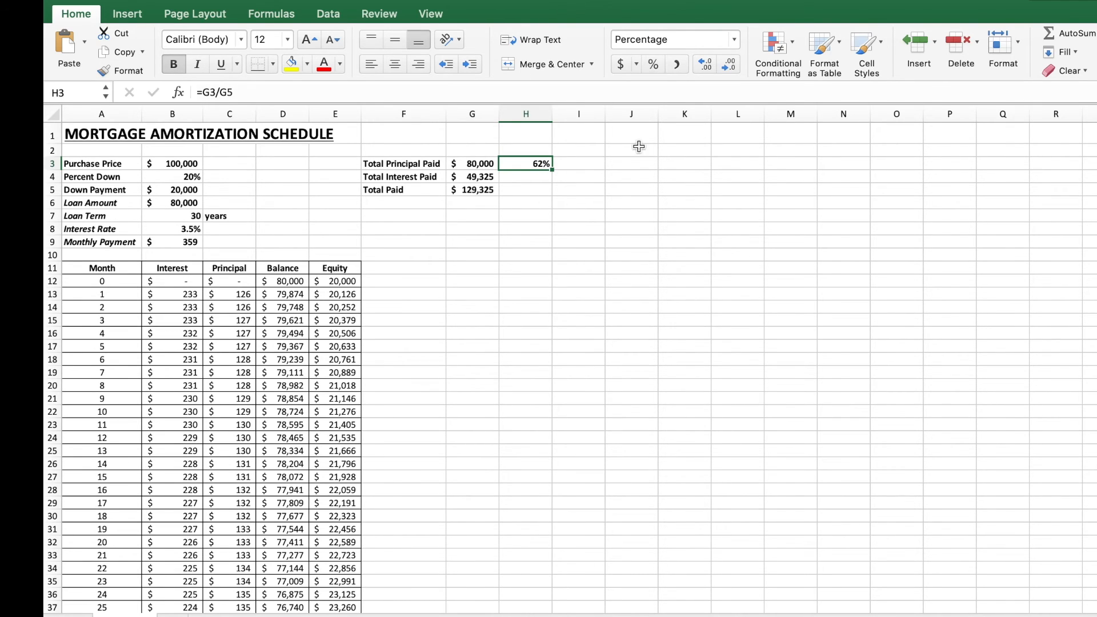
# Step: Enter =G4/G5 in H4 to show interest as a share of the total paid
pyautogui.click(534, 176)
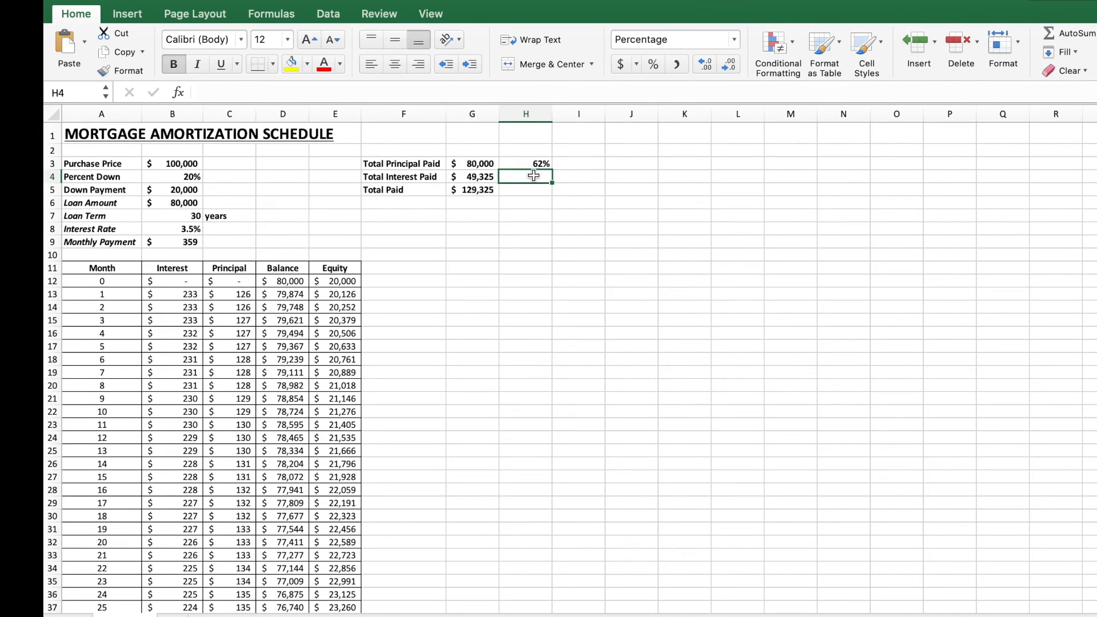
pyautogui.write('=')
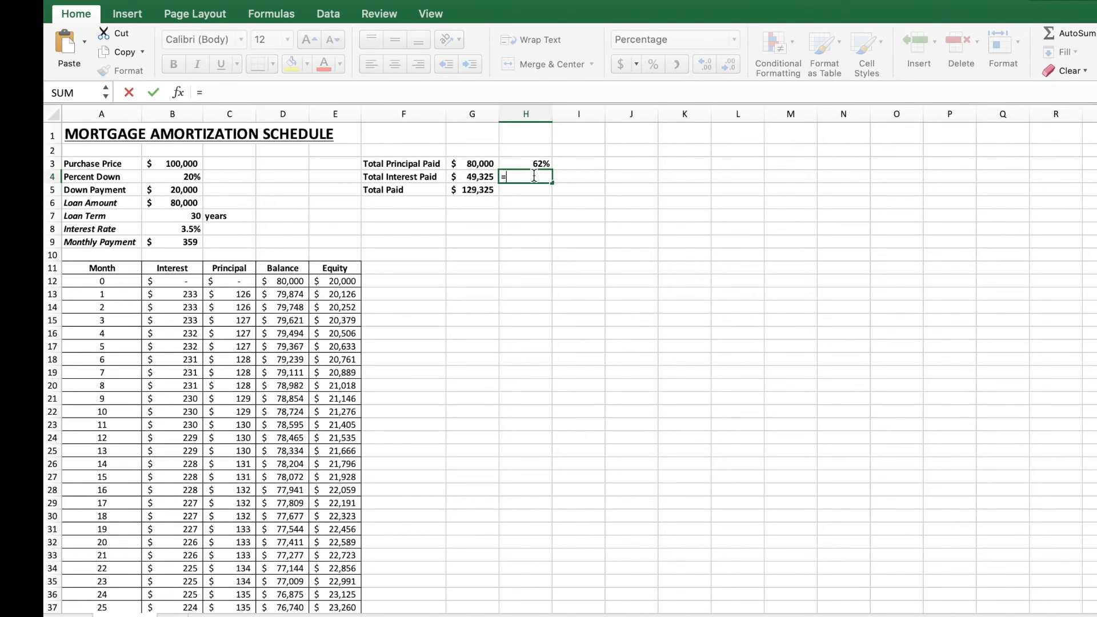
pyautogui.click(482, 178)
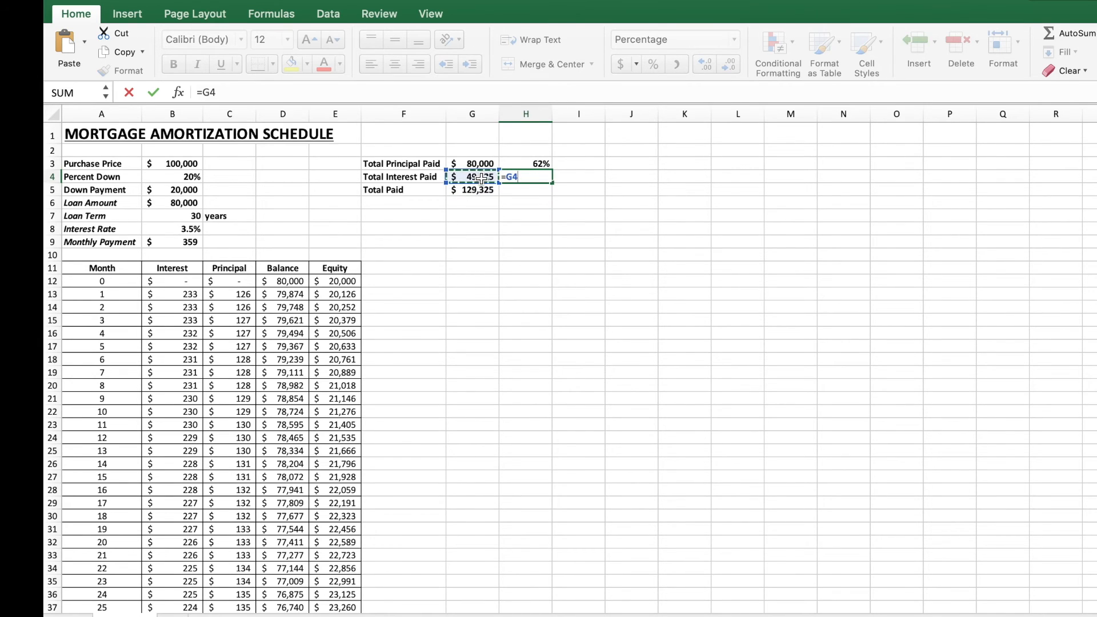
pyautogui.write('/')
pyautogui.click(477, 191)
pyautogui.press('Return')
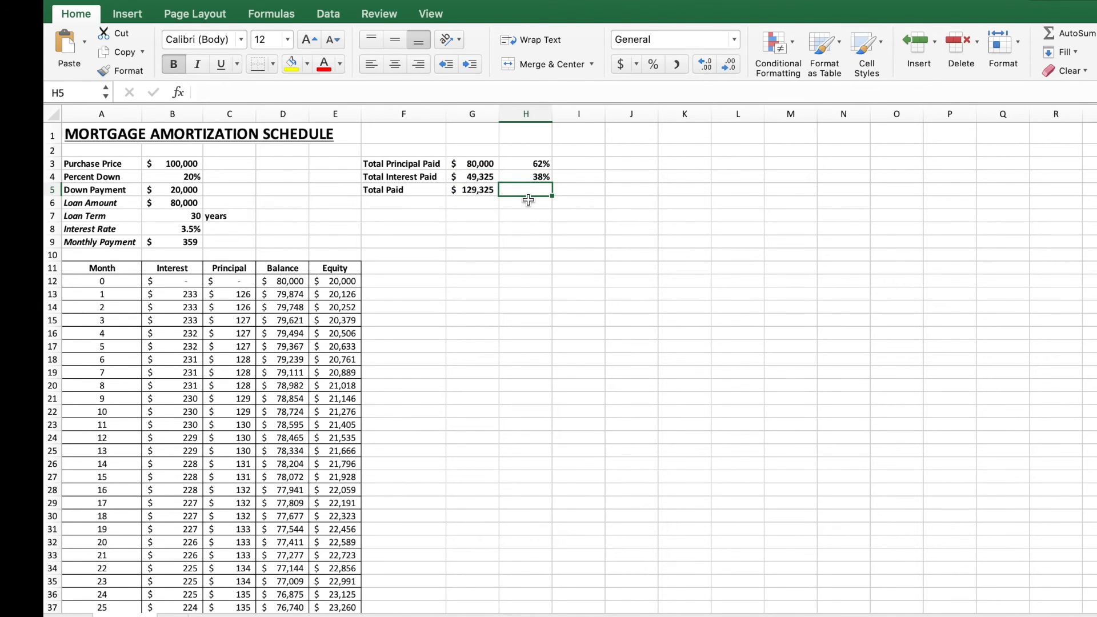
# Step: Change the purchase price to 250,000
pyautogui.click(525, 164)
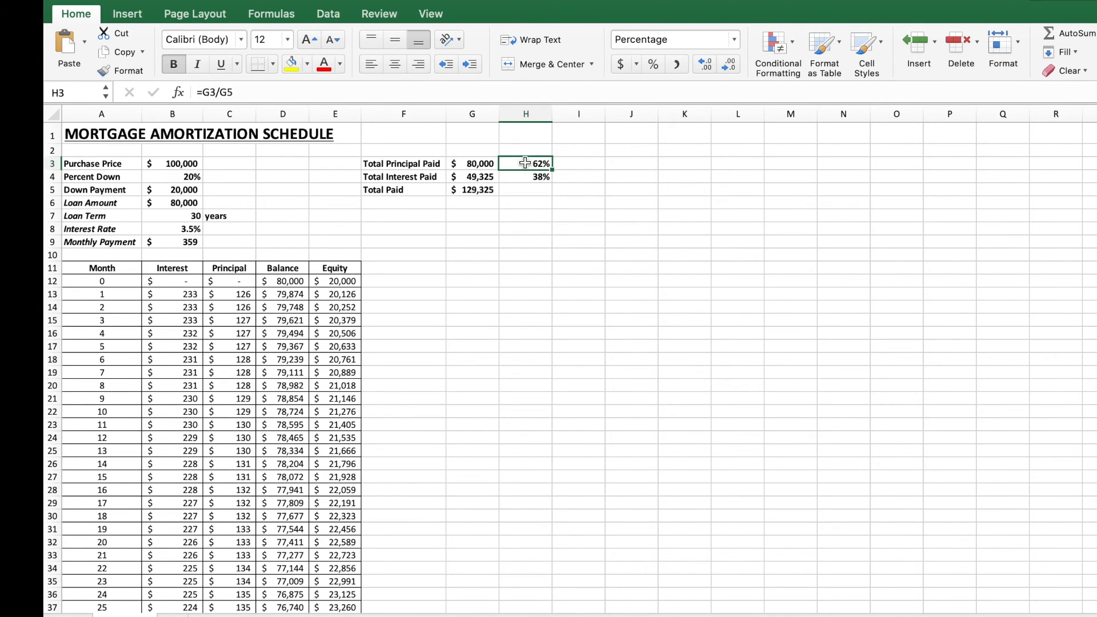
pyautogui.click(519, 179)
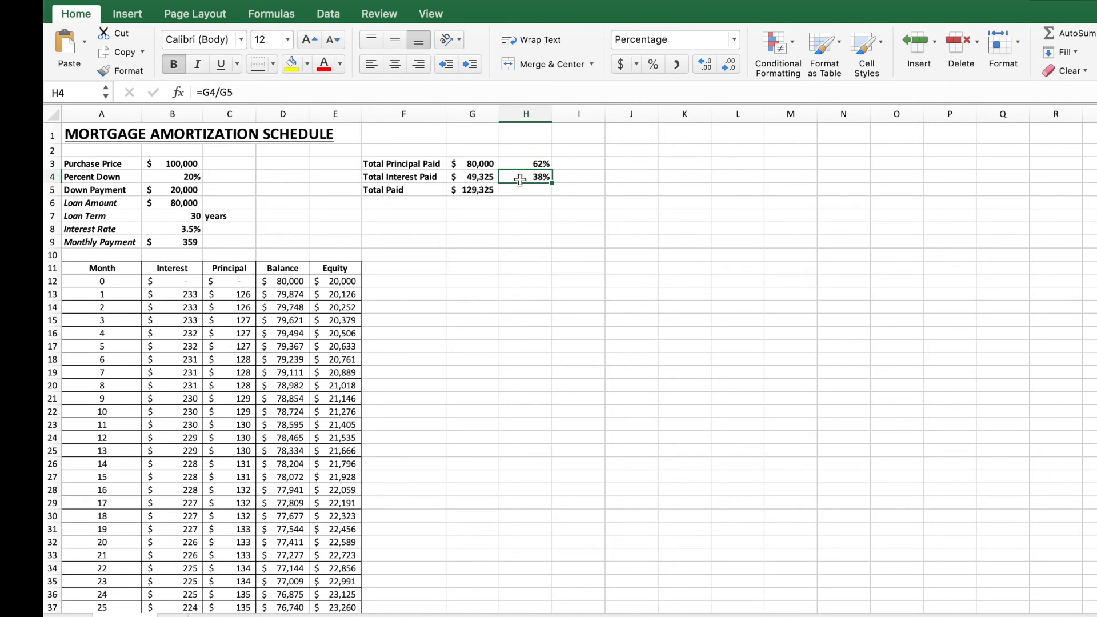
pyautogui.click(329, 202)
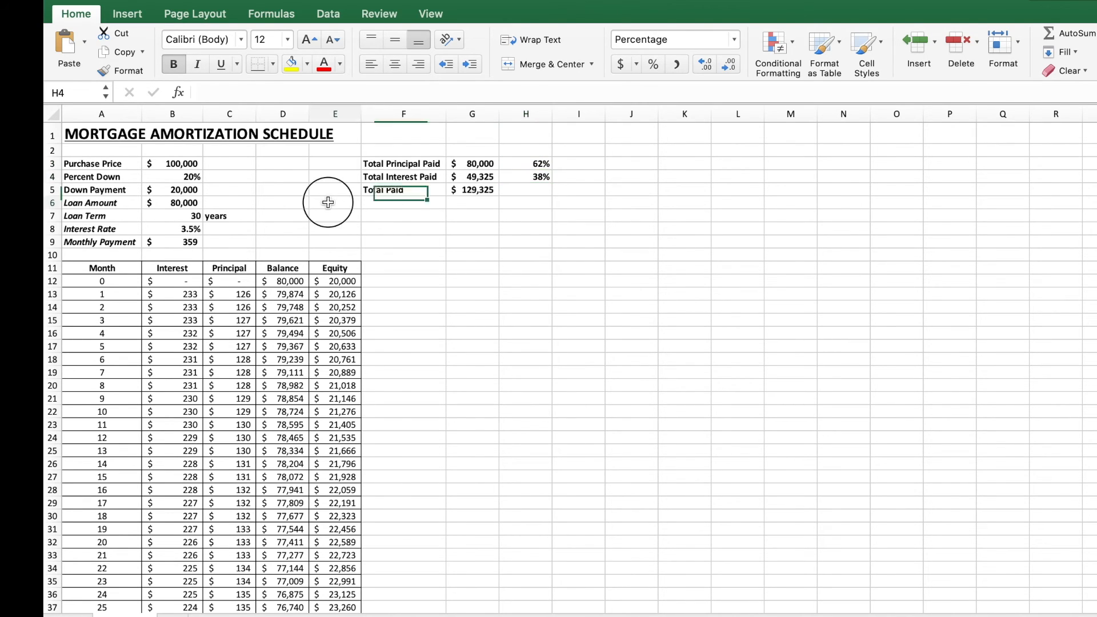
pyautogui.click(186, 162)
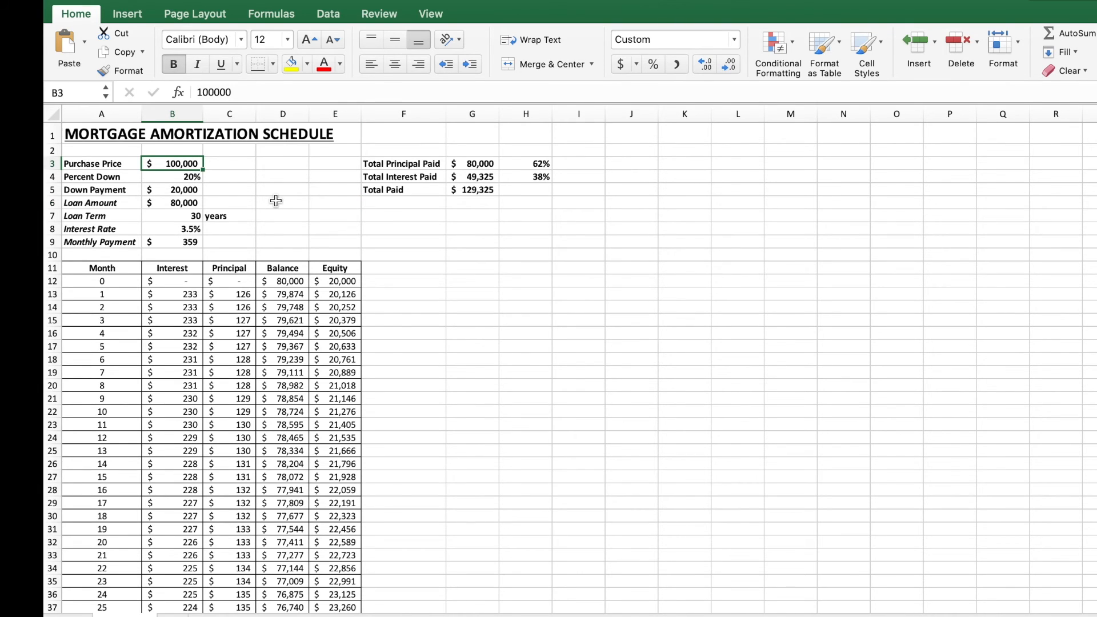
pyautogui.write('250,000')
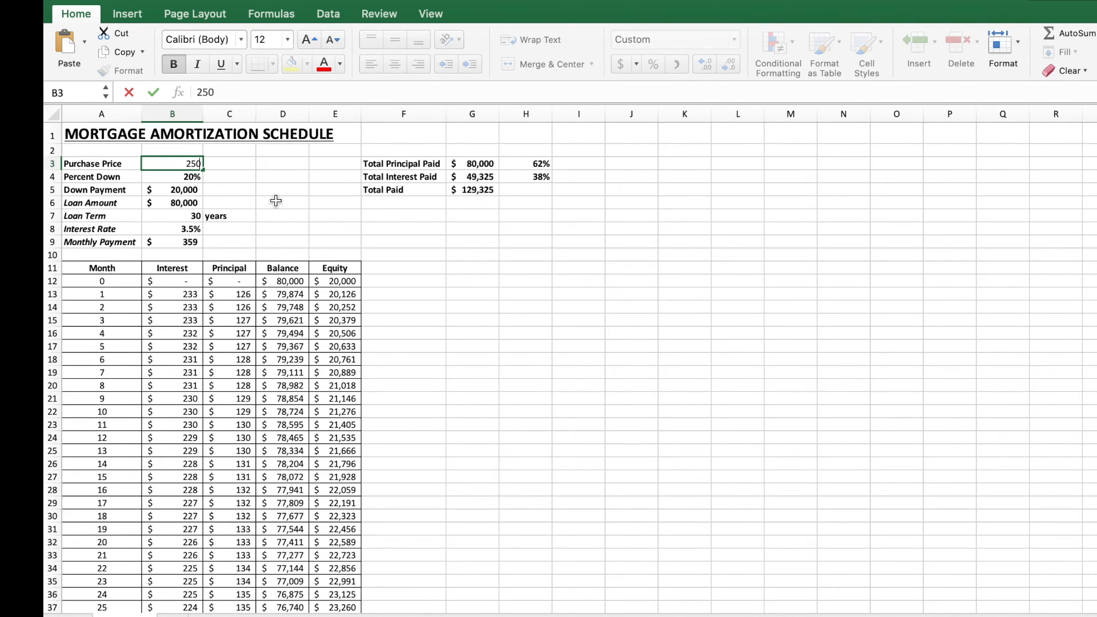
pyautogui.press('Return')
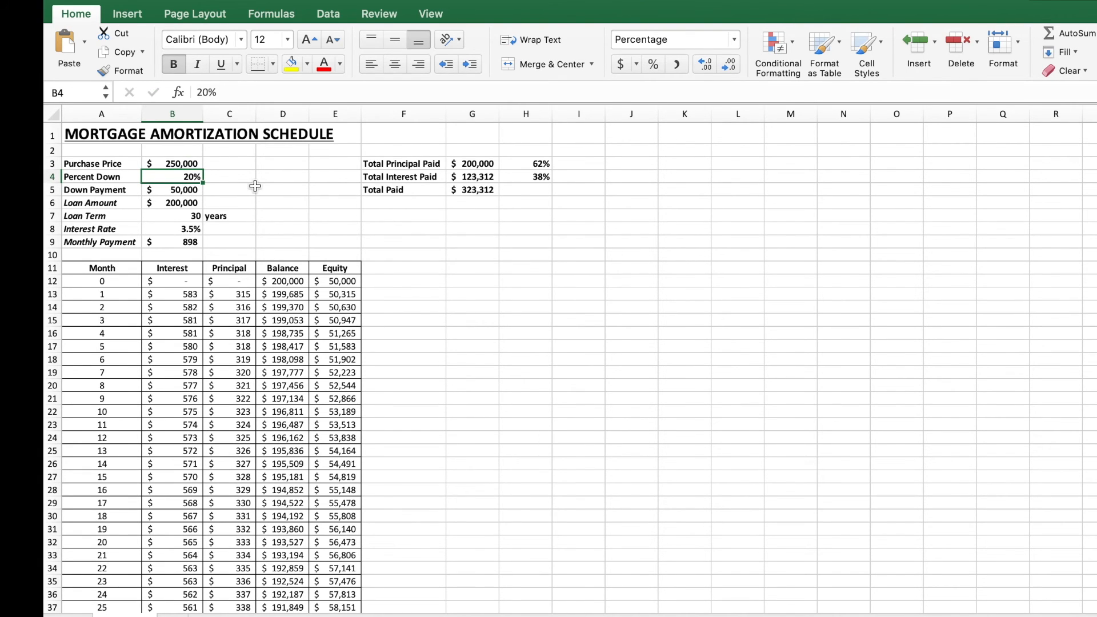
# Step: Set the percent down to 50% and the interest rate to 5%
pyautogui.write('50')
pyautogui.press('Return')
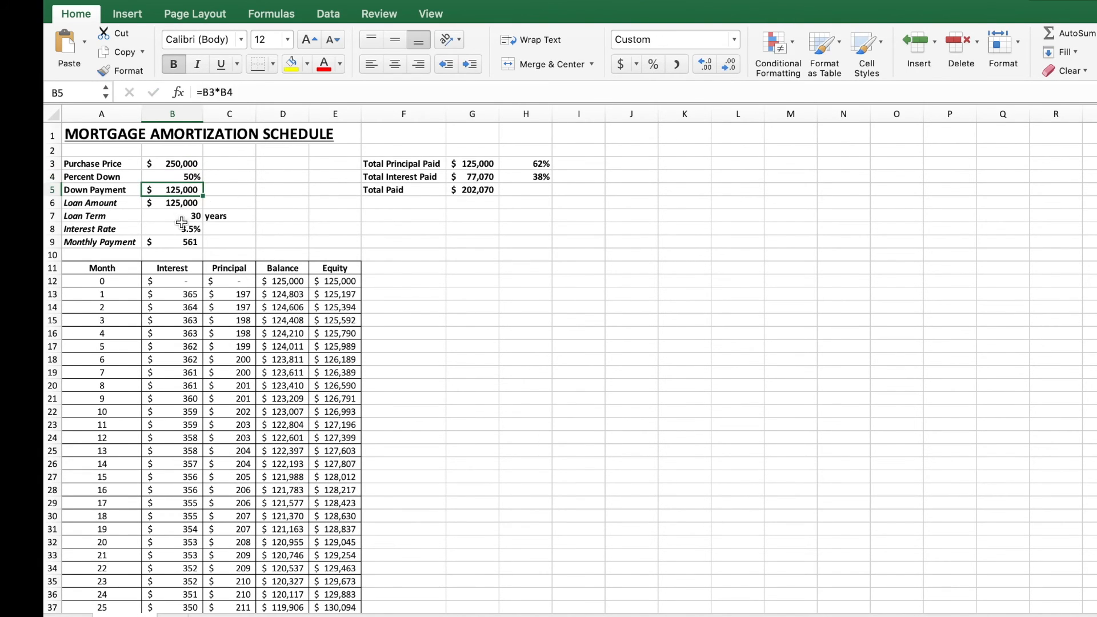
pyautogui.click(182, 228)
pyautogui.write('5')
pyautogui.press('Return')
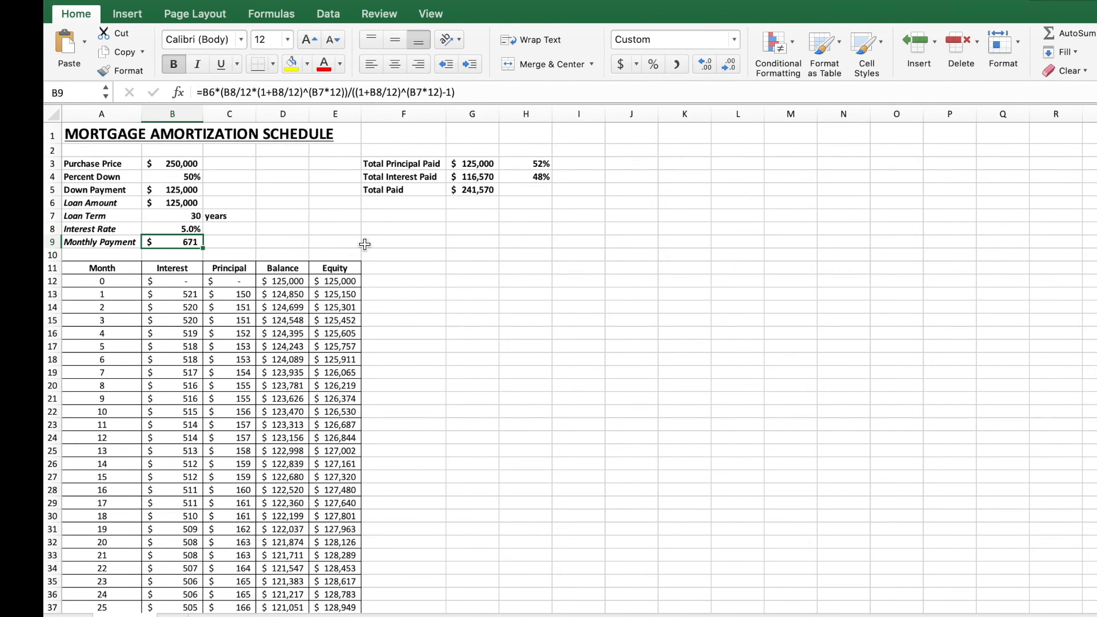
# Step: Scroll through the schedule to examine the final month's balance and equity values
pyautogui.scroll(-1, 376, 393)
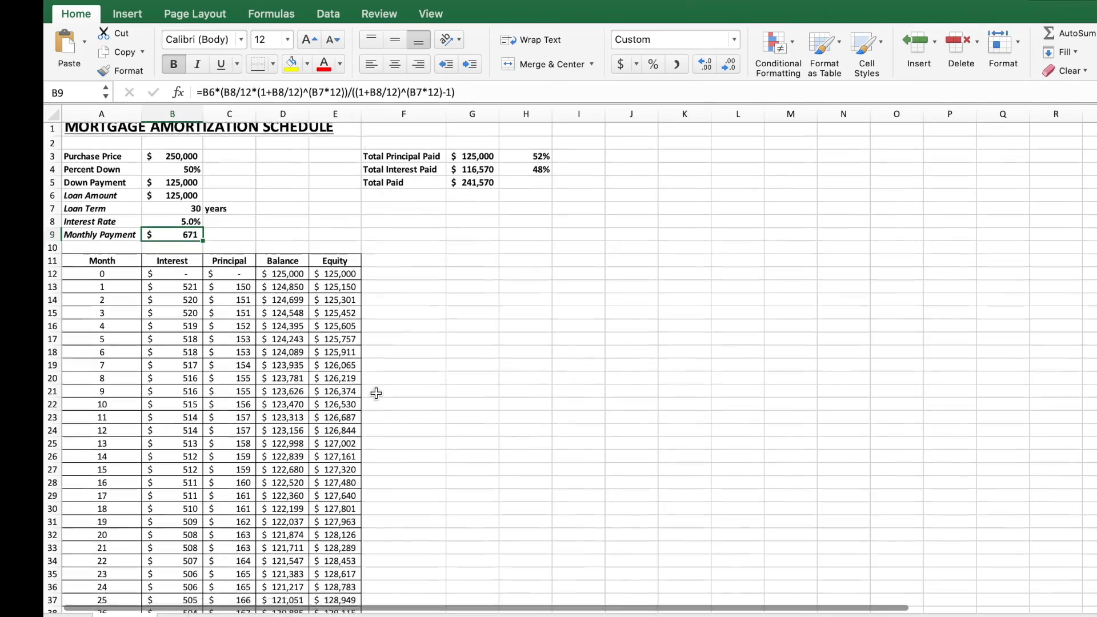
pyautogui.scroll(-20, 376, 393)
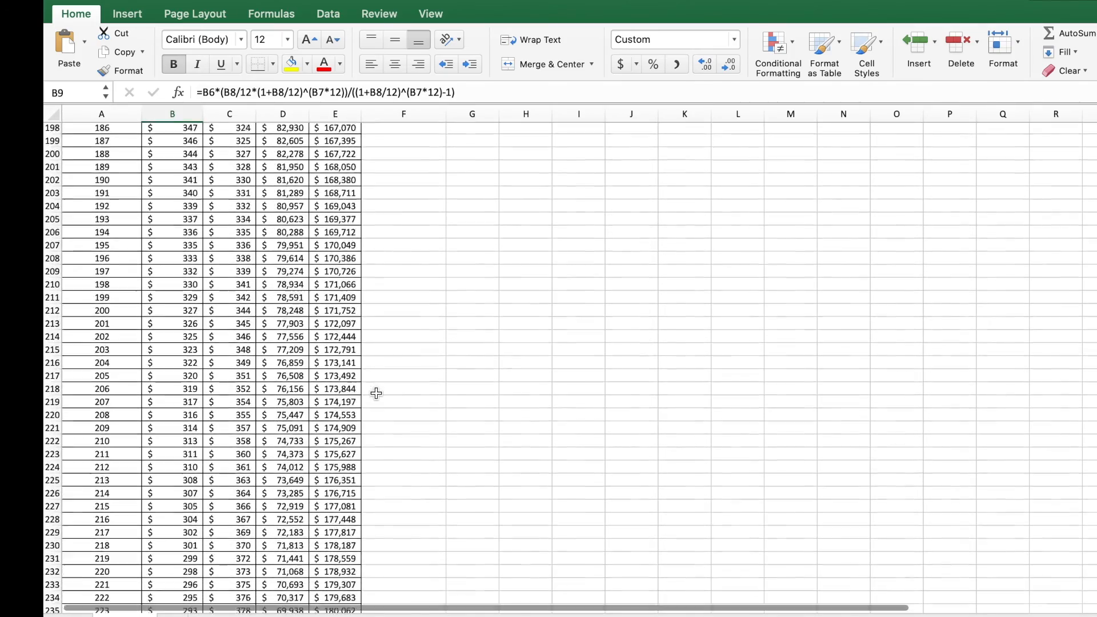
pyautogui.scroll(-20, 376, 393)
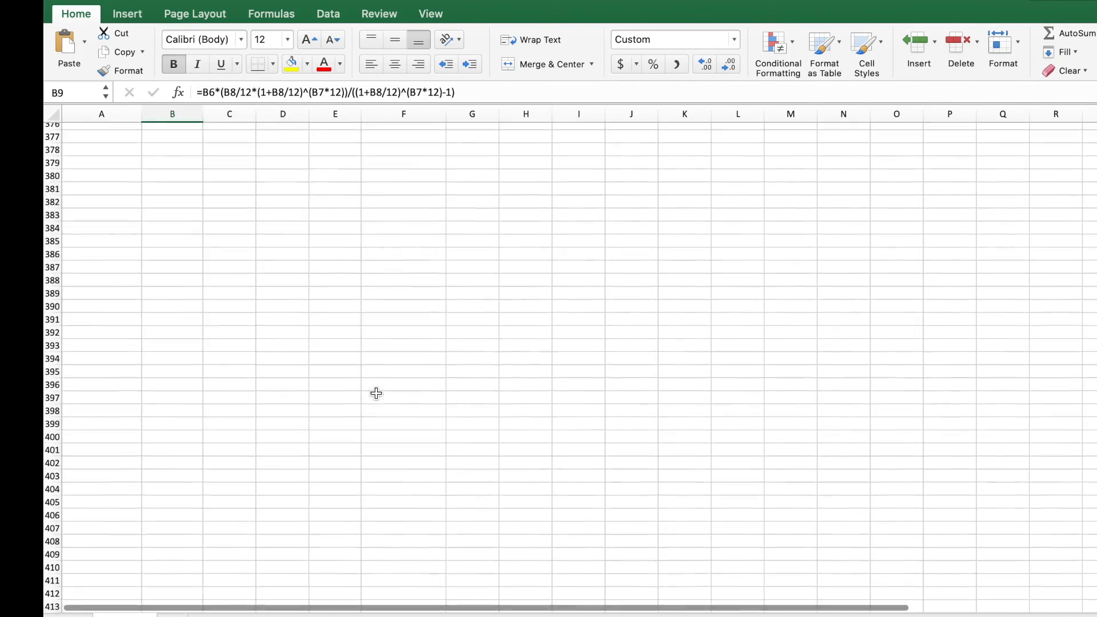
pyautogui.scroll(5, 376, 393)
pyautogui.click(289, 388)
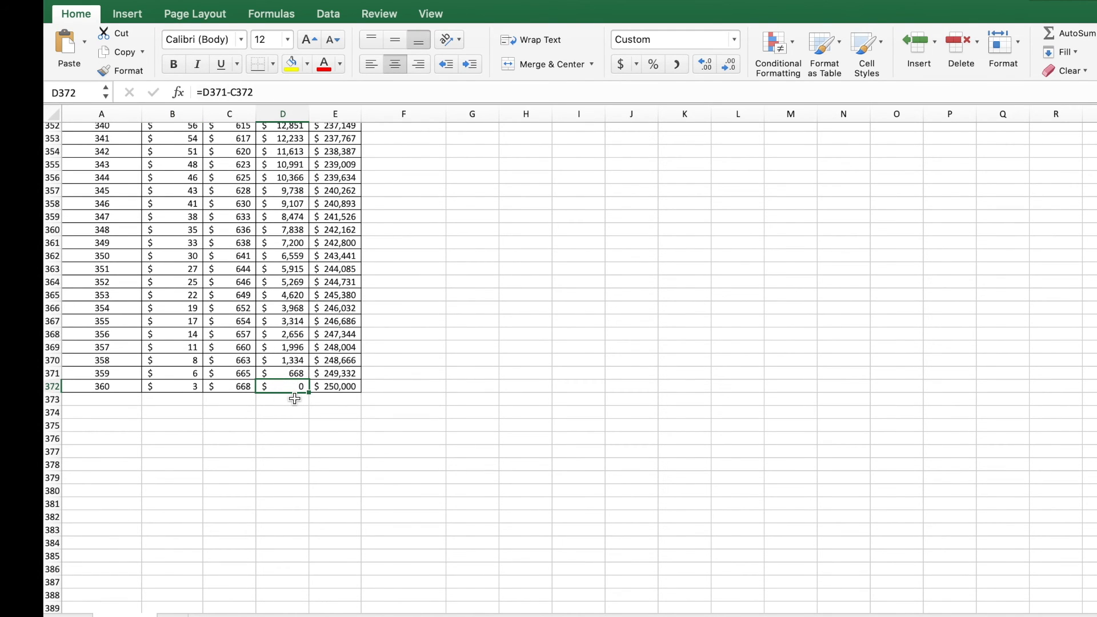
pyautogui.click(342, 387)
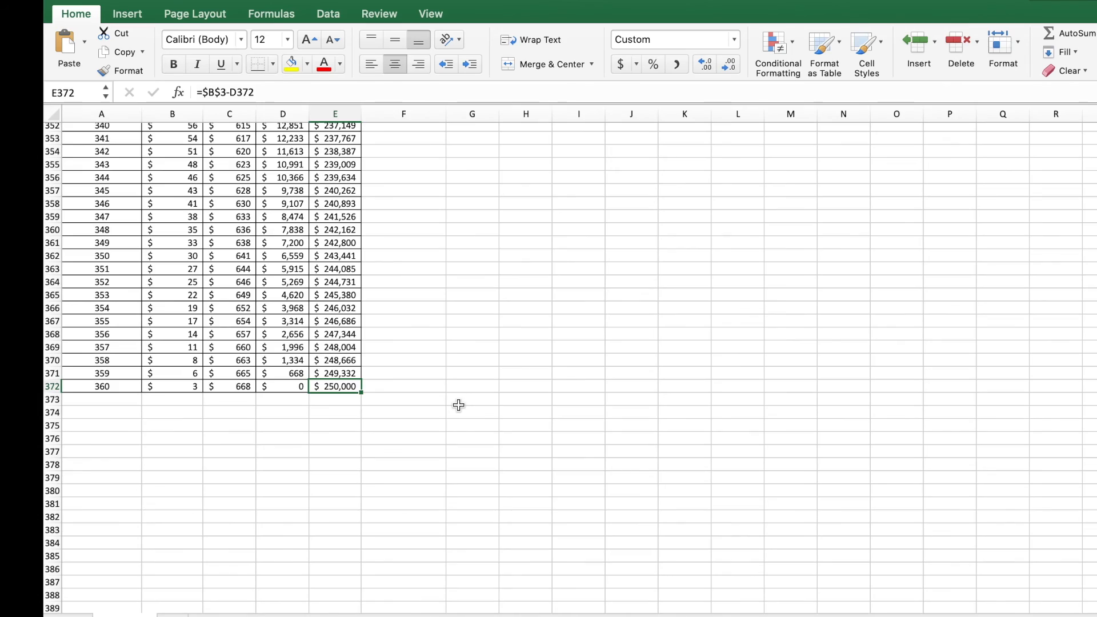
pyautogui.scroll(20, 459, 406)
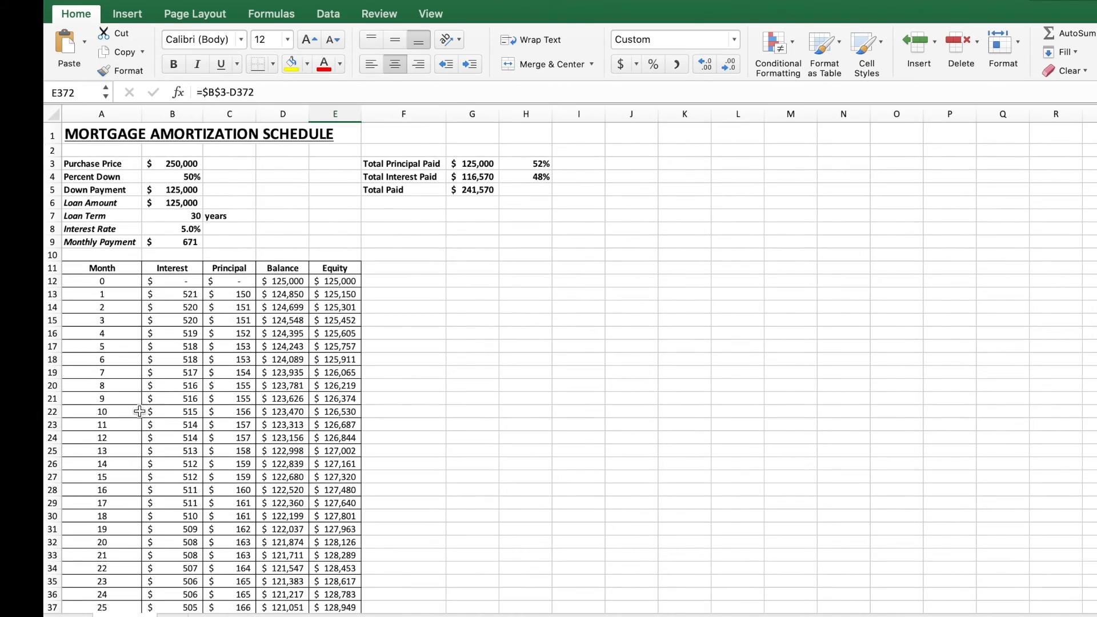
pyautogui.scroll(-20, 127, 464)
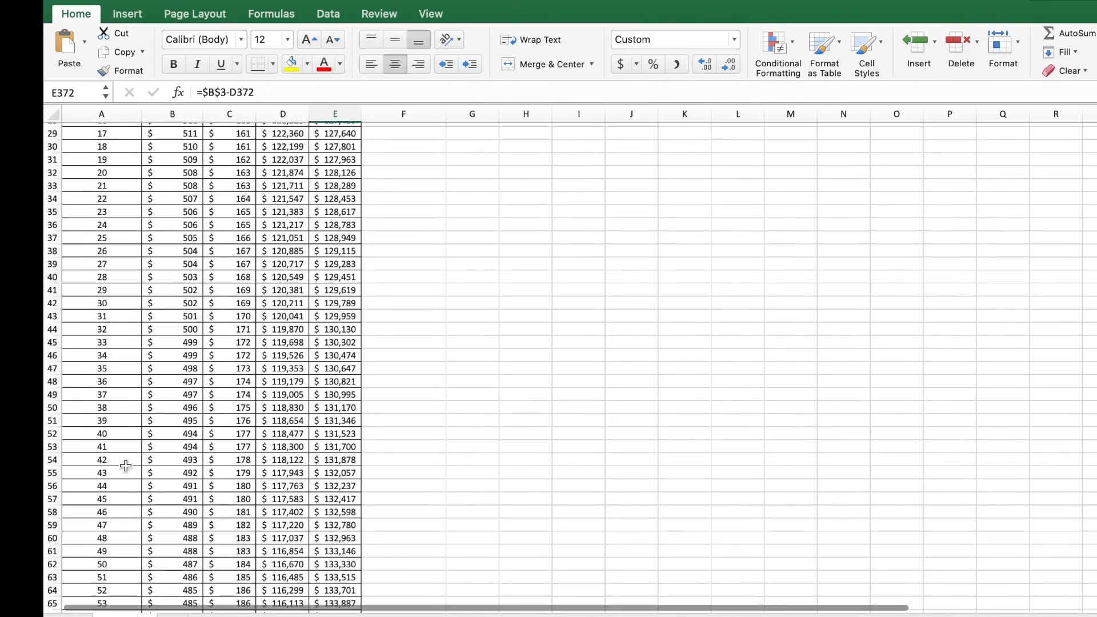
pyautogui.scroll(1, 126, 466)
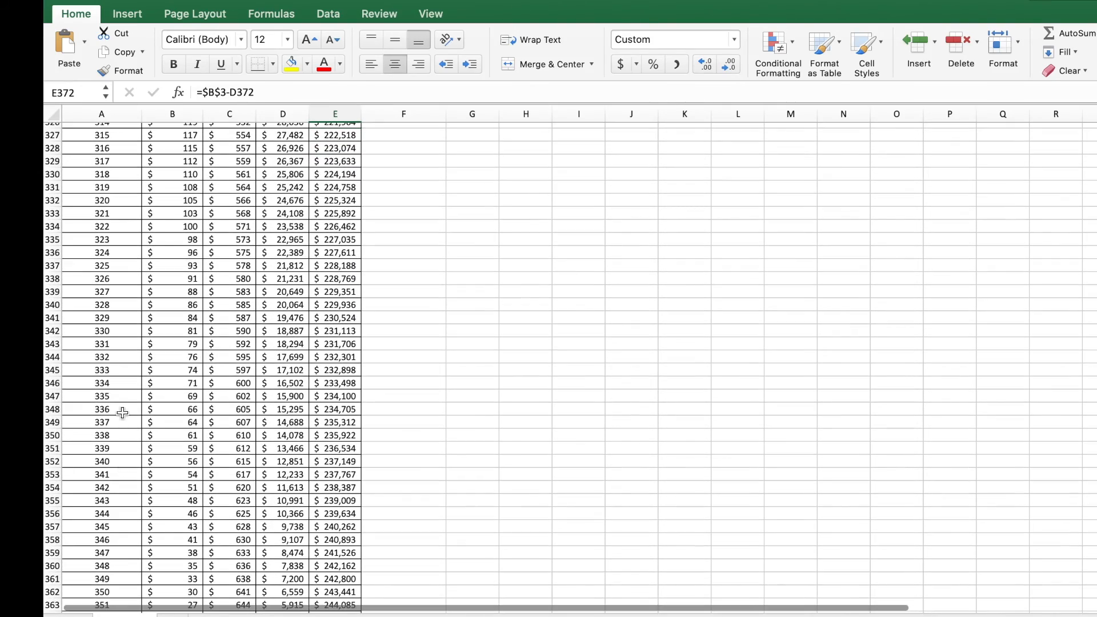
pyautogui.click(136, 200)
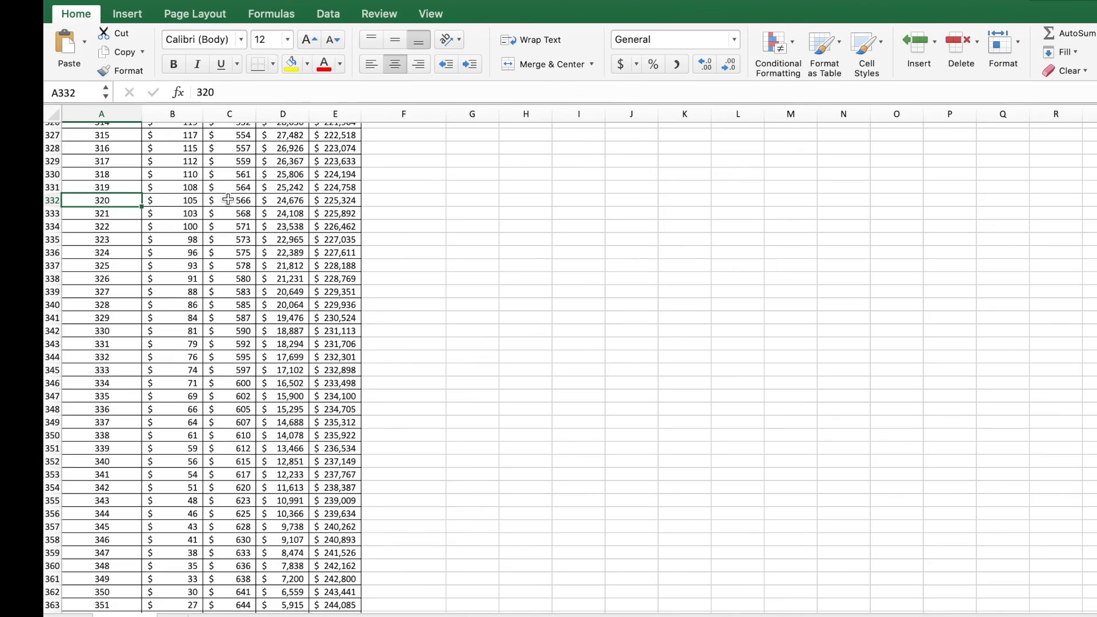
# Step: Add a Year header in F11 and enter 0 in F12 for month zero
pyautogui.scroll(20, 228, 199)
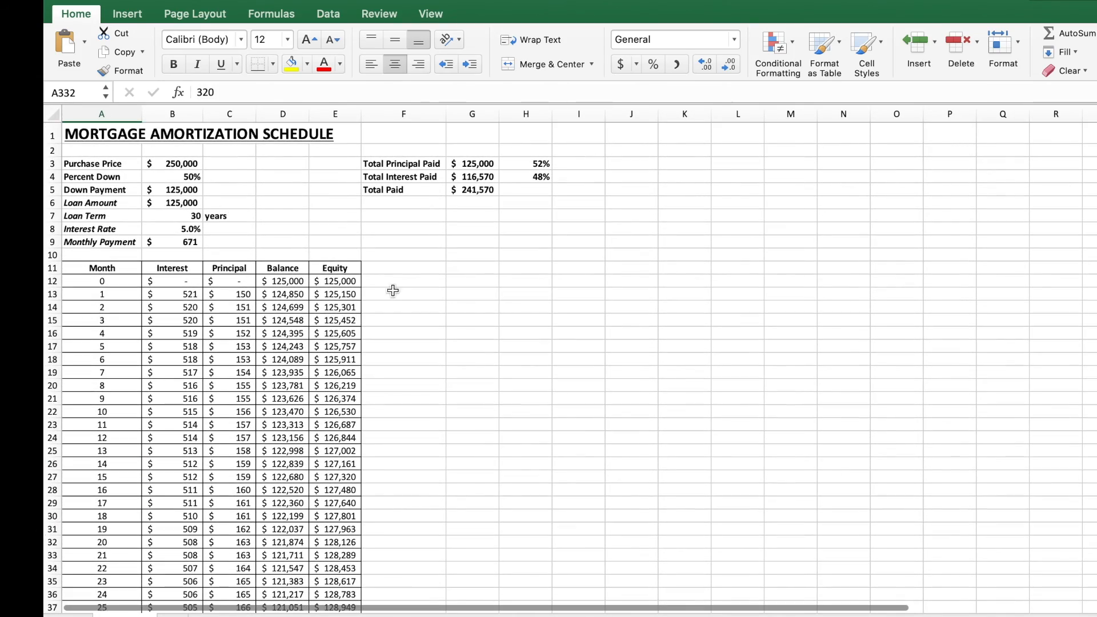
pyautogui.click(401, 269)
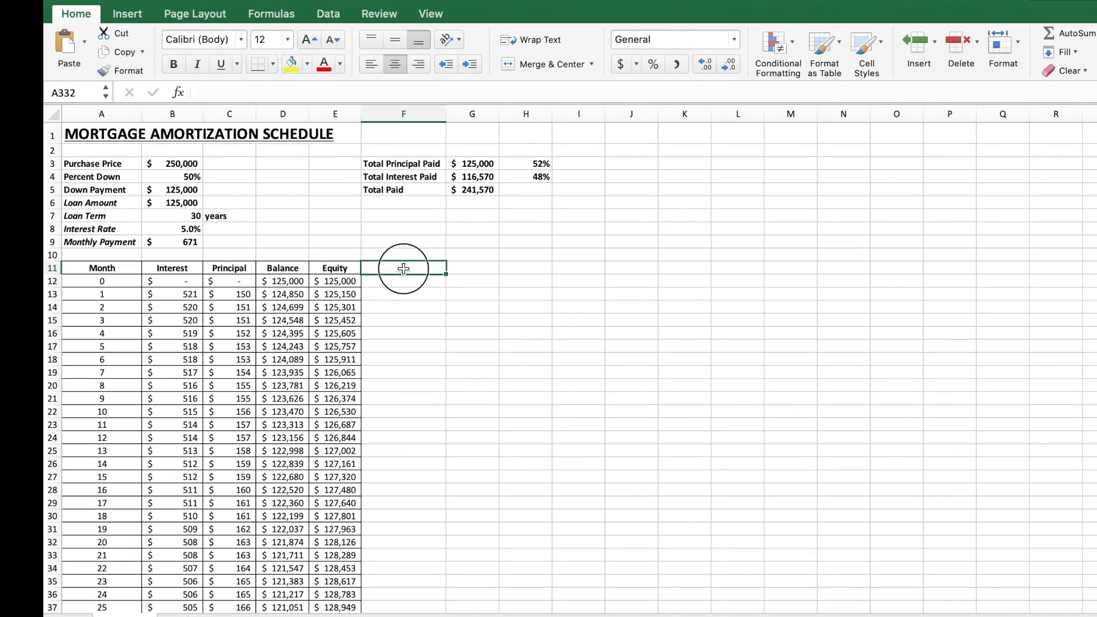
pyautogui.write('Year')
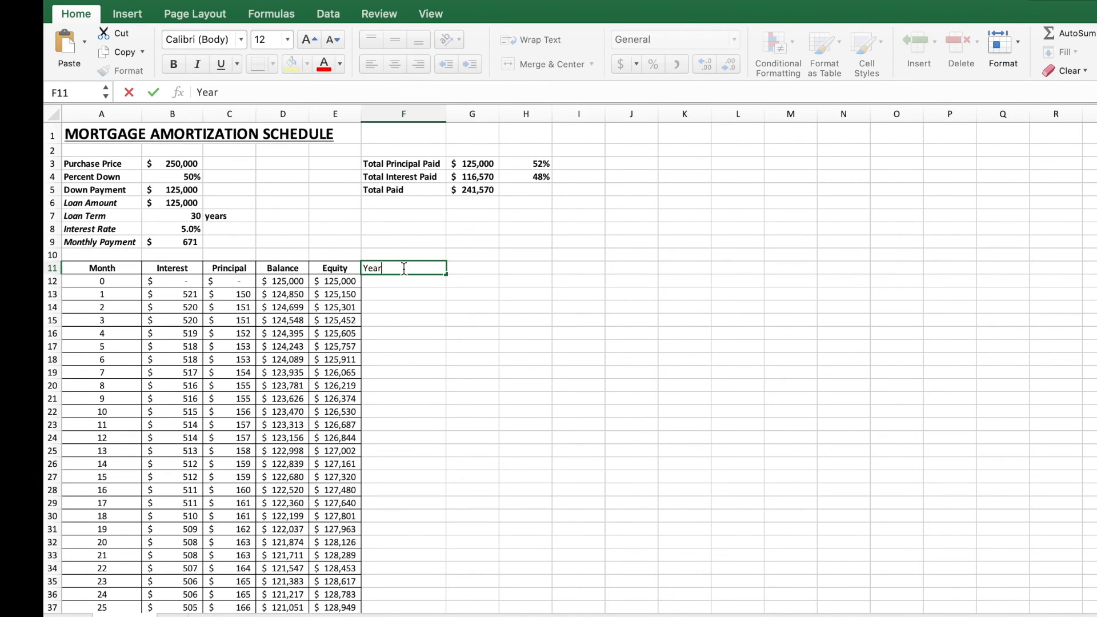
pyautogui.press('Return')
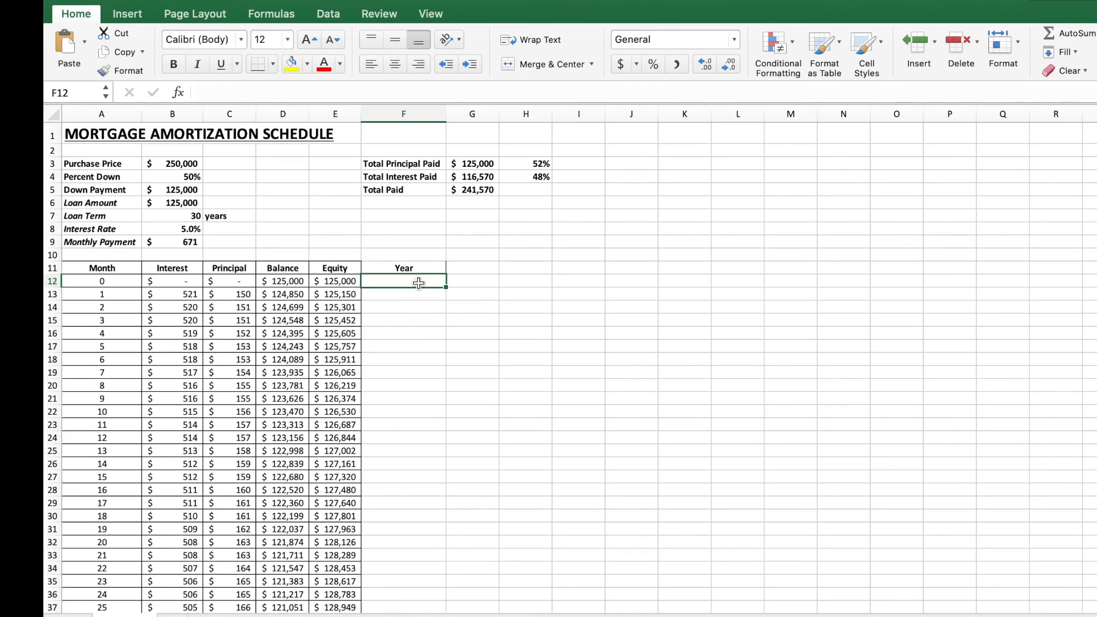
pyautogui.write('0')
pyautogui.press('Return')
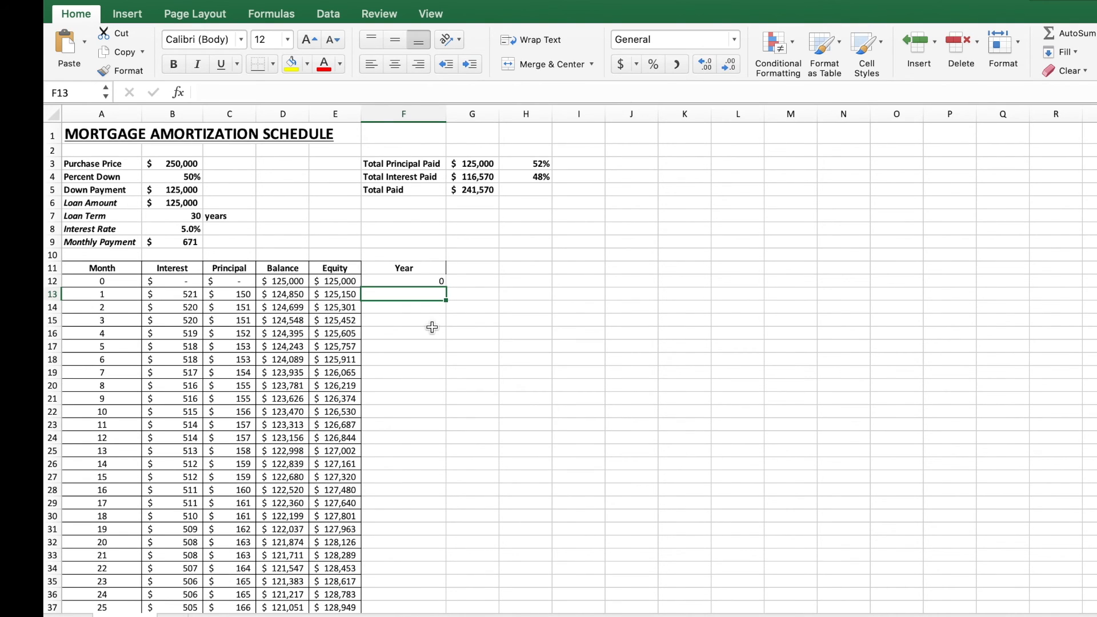
pyautogui.write('1')
pyautogui.press('Return')
pyautogui.write('1')
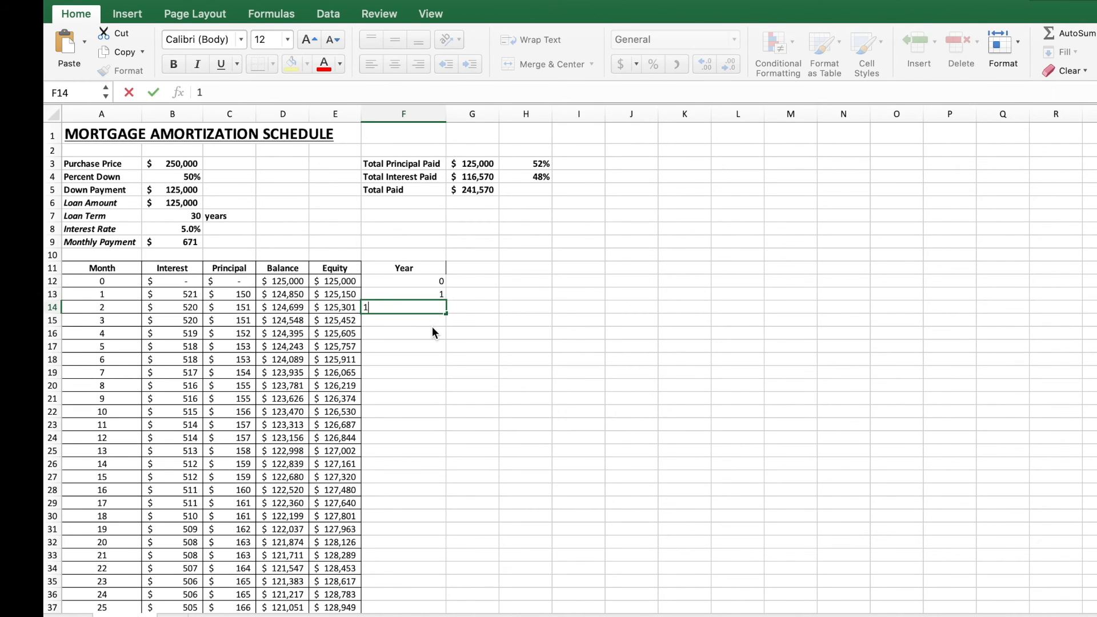
pyautogui.press('Return')
pyautogui.write('1')
pyautogui.press('Return')
pyautogui.write('1')
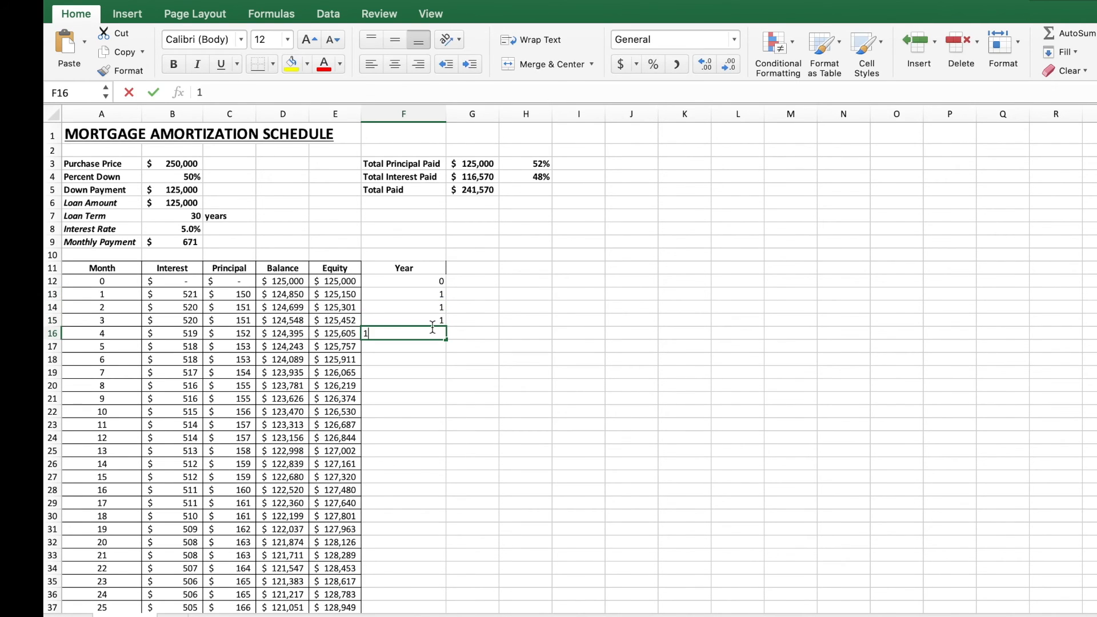
pyautogui.press('Return')
pyautogui.press('Up')
pyautogui.press('Up')
pyautogui.press('Up')
pyautogui.press('Up')
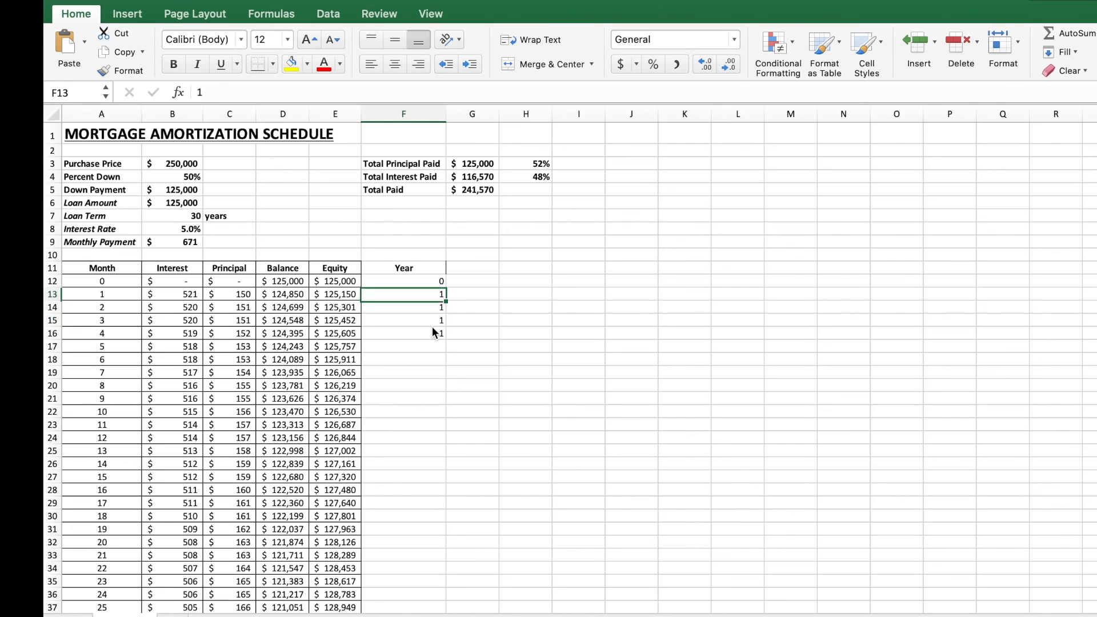
pyautogui.press('Delete')
pyautogui.press('Down')
pyautogui.press('Delete')
pyautogui.press('Down')
pyautogui.press('Delete')
pyautogui.press('Down')
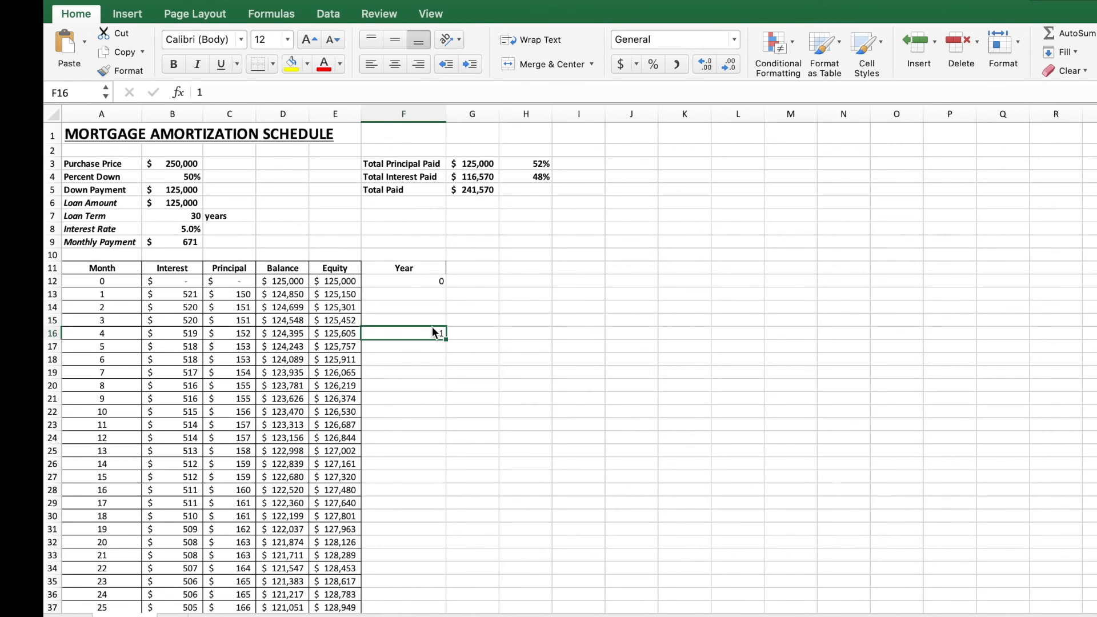
pyautogui.press('Delete')
pyautogui.press('Up')
pyautogui.press('Up')
pyautogui.press('Up')
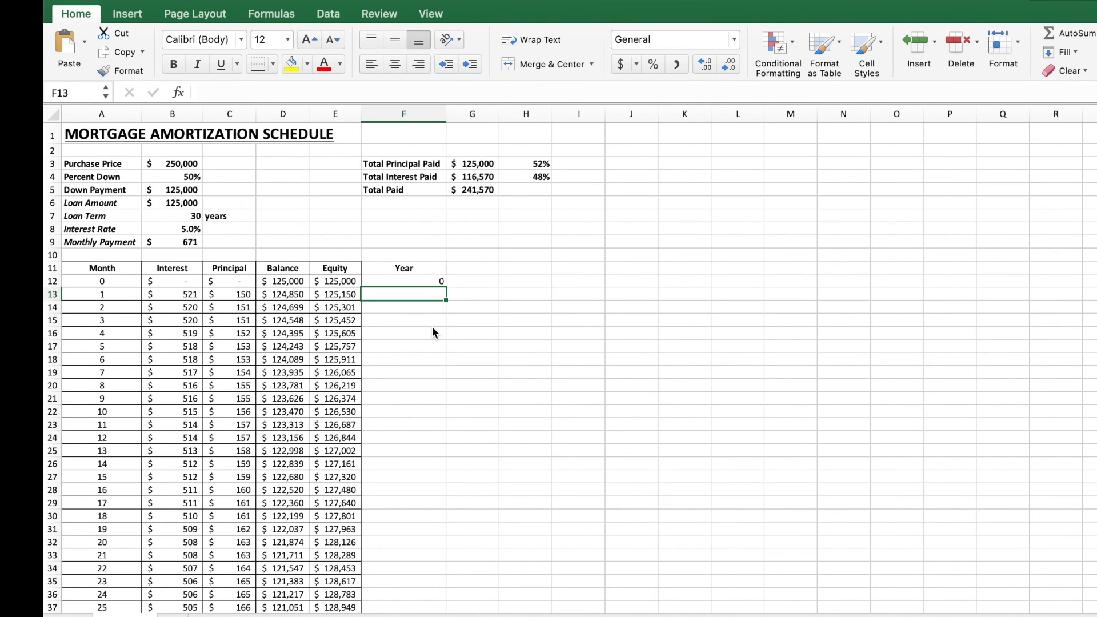
# Step: Enter =CEILING(A13/12,1) in F13 and fill it down the whole Year column
pyautogui.write('=')
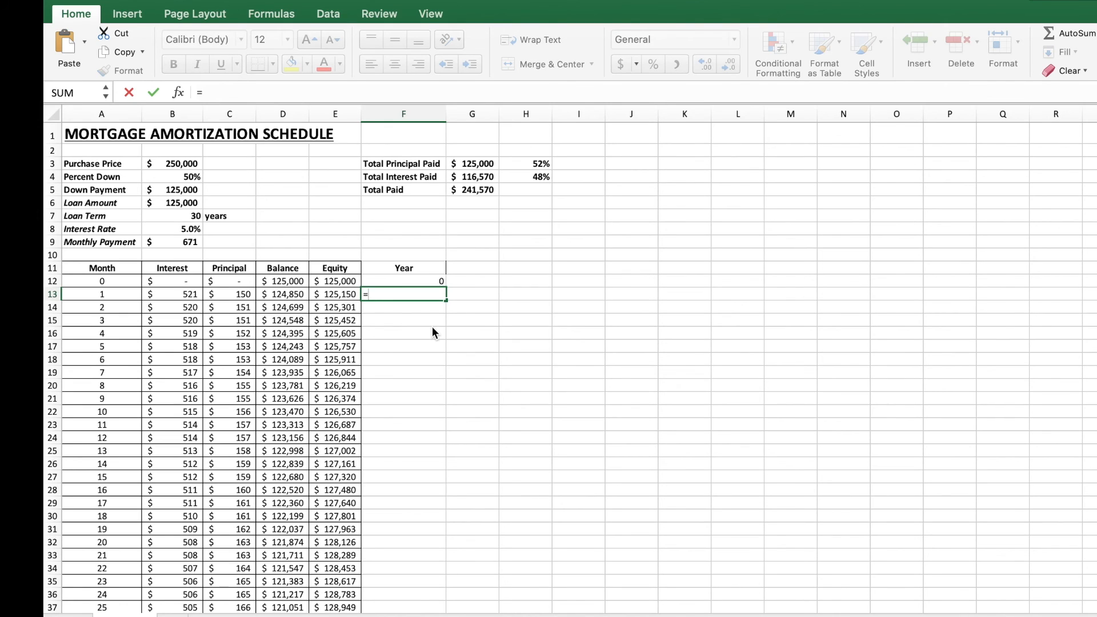
pyautogui.write('ceiling(')
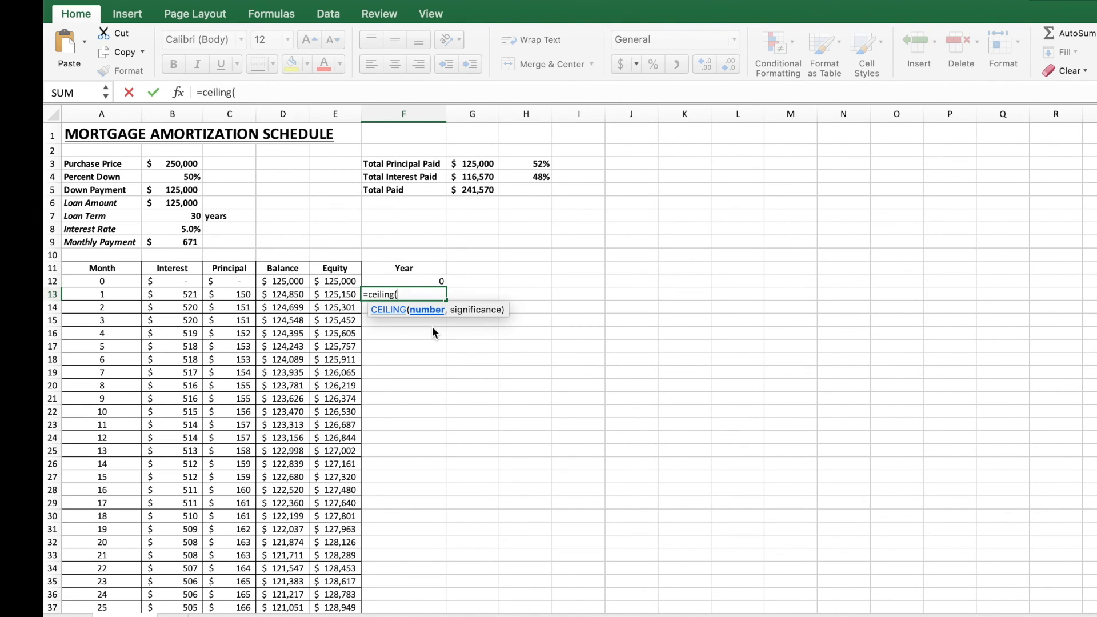
pyautogui.click(134, 295)
pyautogui.write('/')
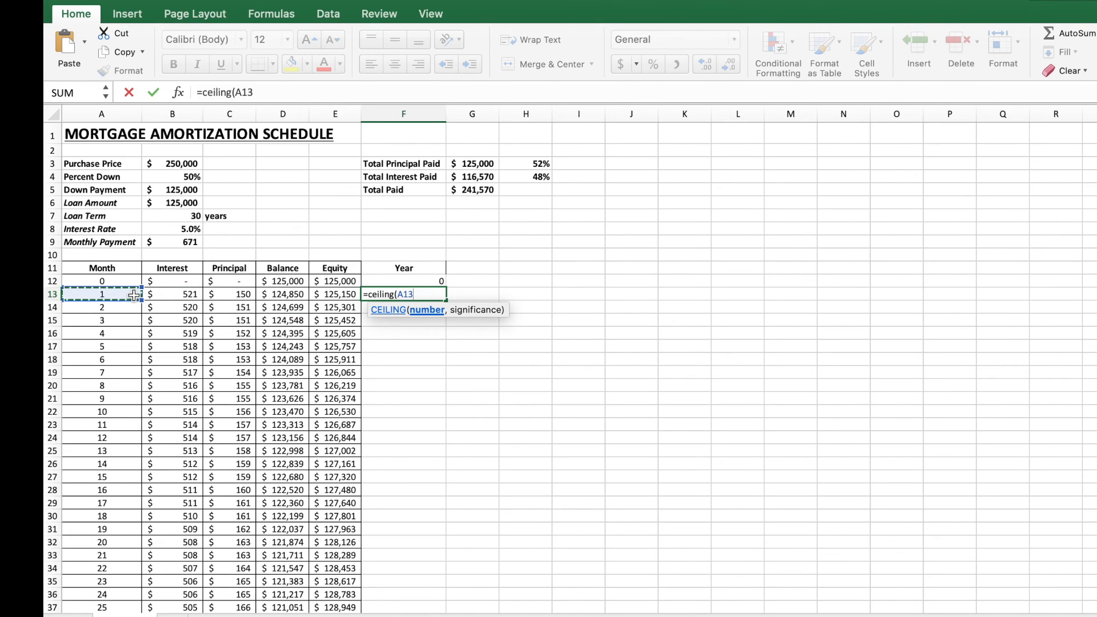
pyautogui.write('12,1')
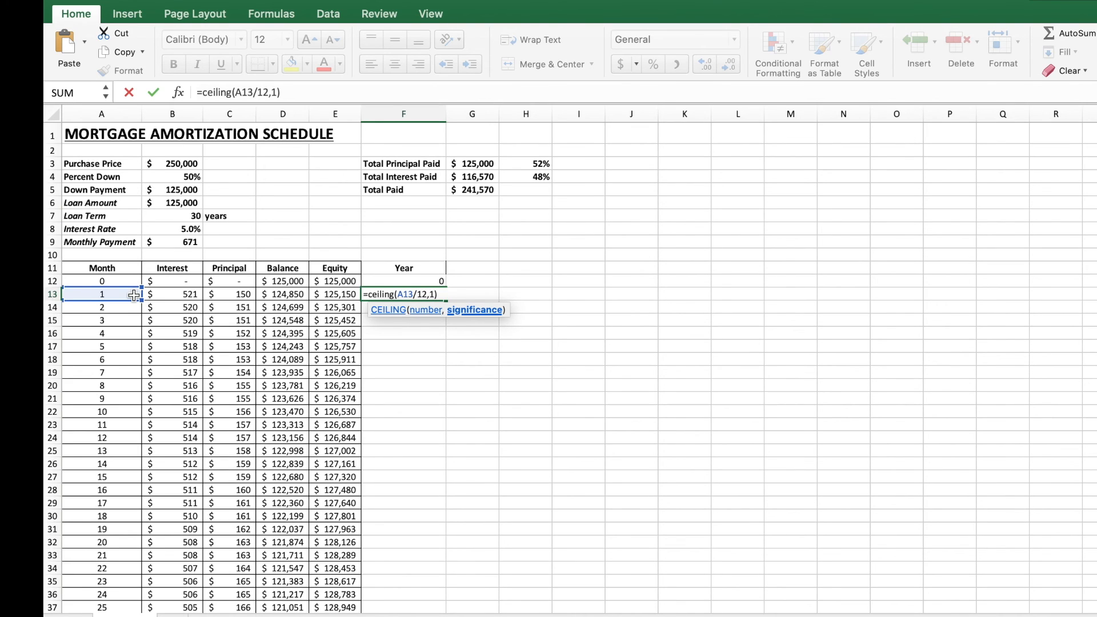
pyautogui.press('Return')
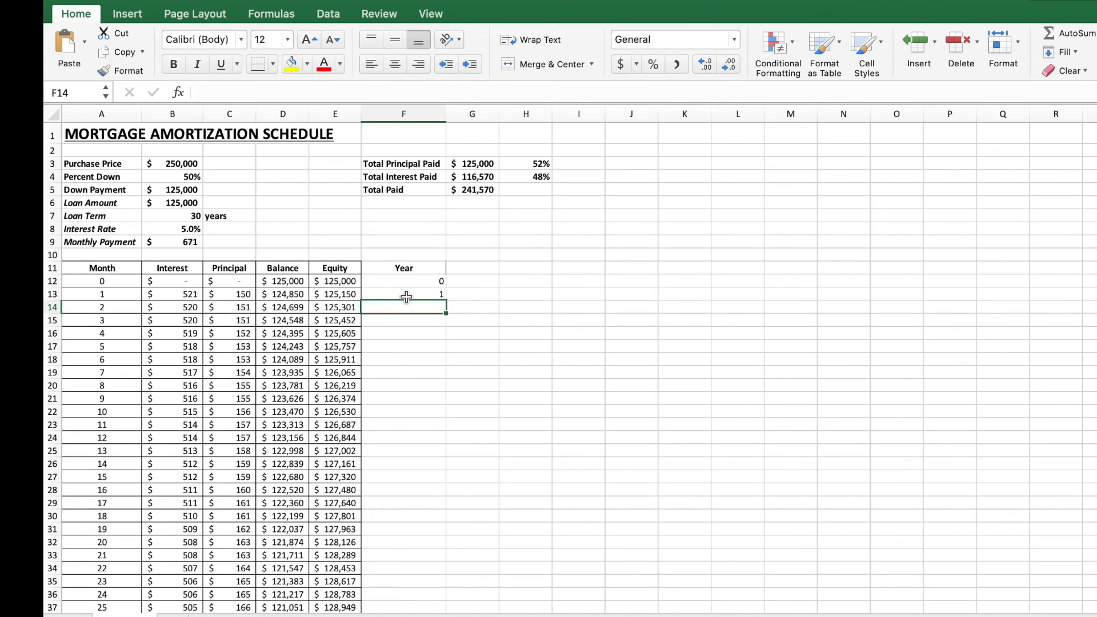
pyautogui.click(422, 301)
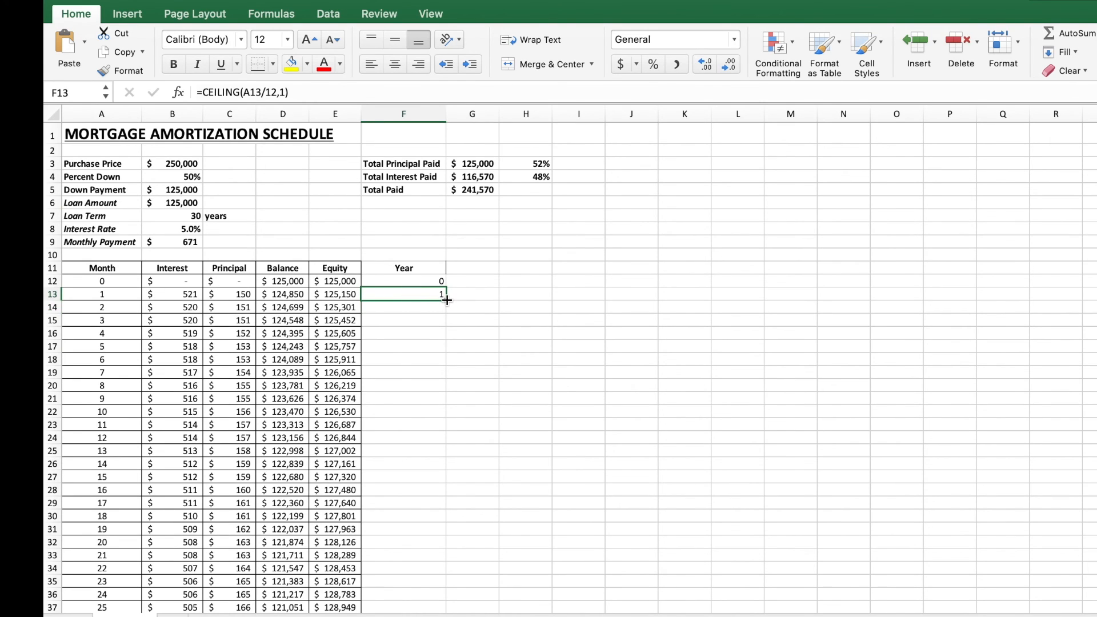
pyautogui.doubleClick(446, 300)
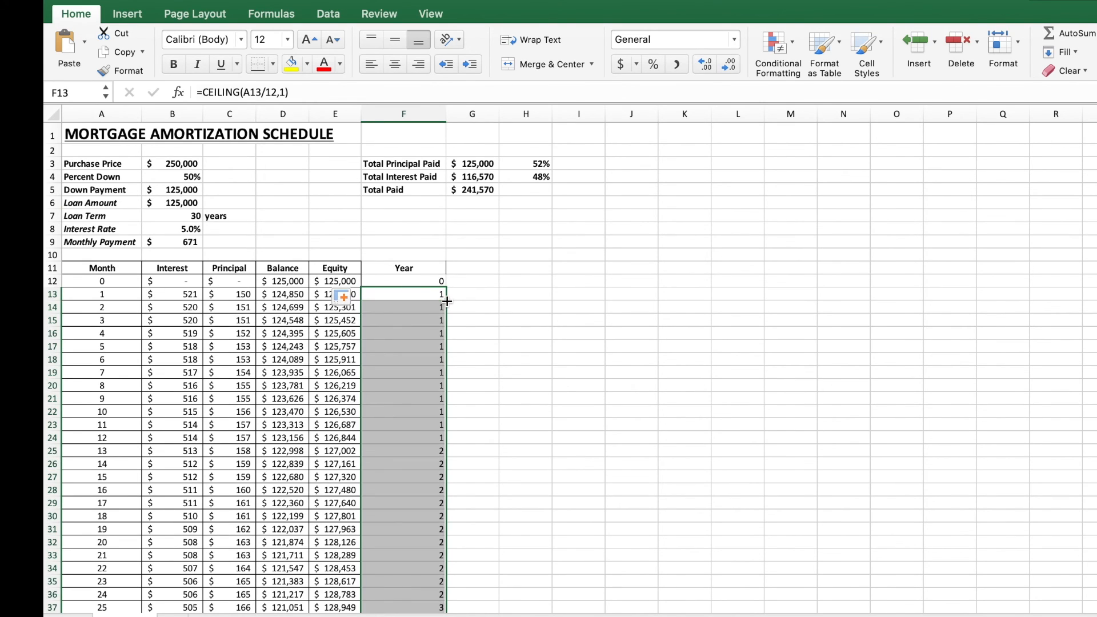
# Step: Scroll through the Year column to check the year numbers down to the final month
pyautogui.scroll(-3, 433, 415)
pyautogui.click(430, 413)
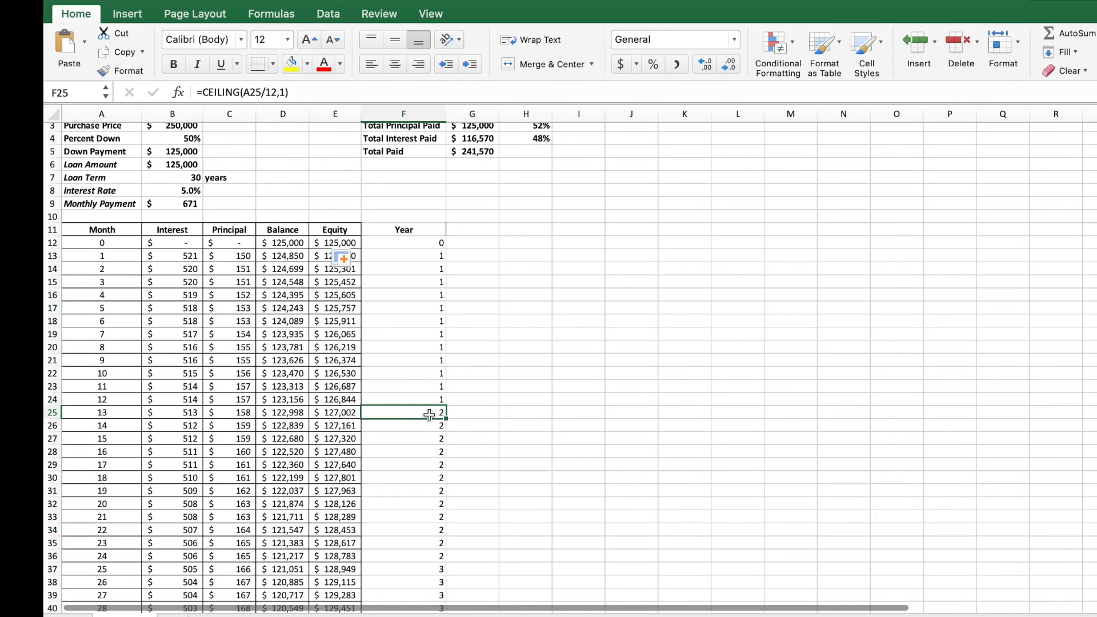
pyautogui.click(127, 415)
pyautogui.click(403, 412)
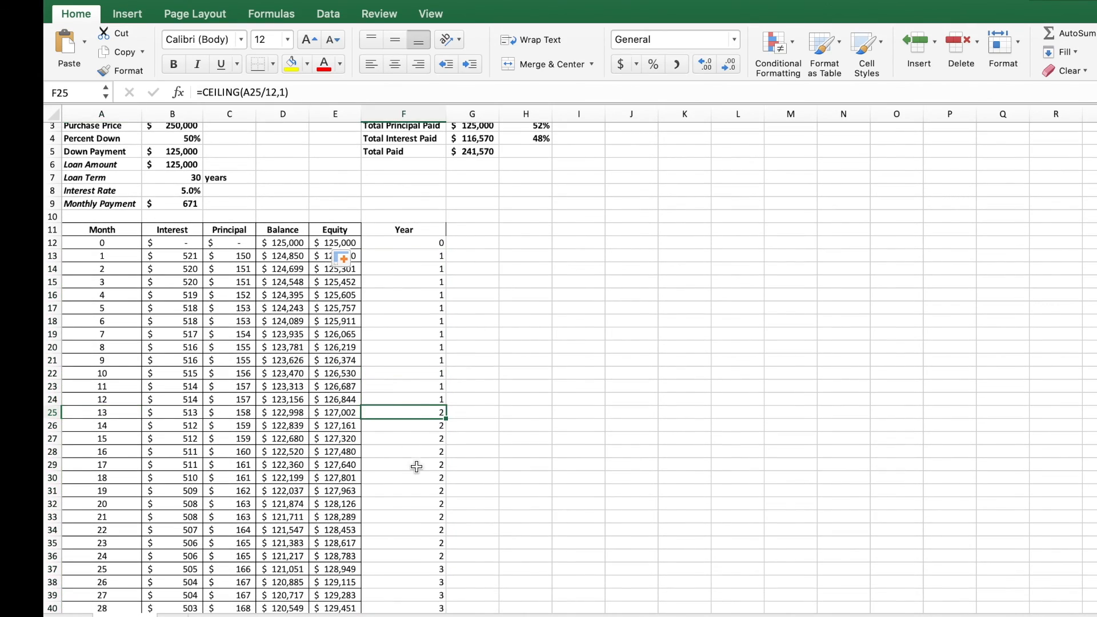
pyautogui.scroll(-20, 417, 467)
pyautogui.scroll(-20, 416, 467)
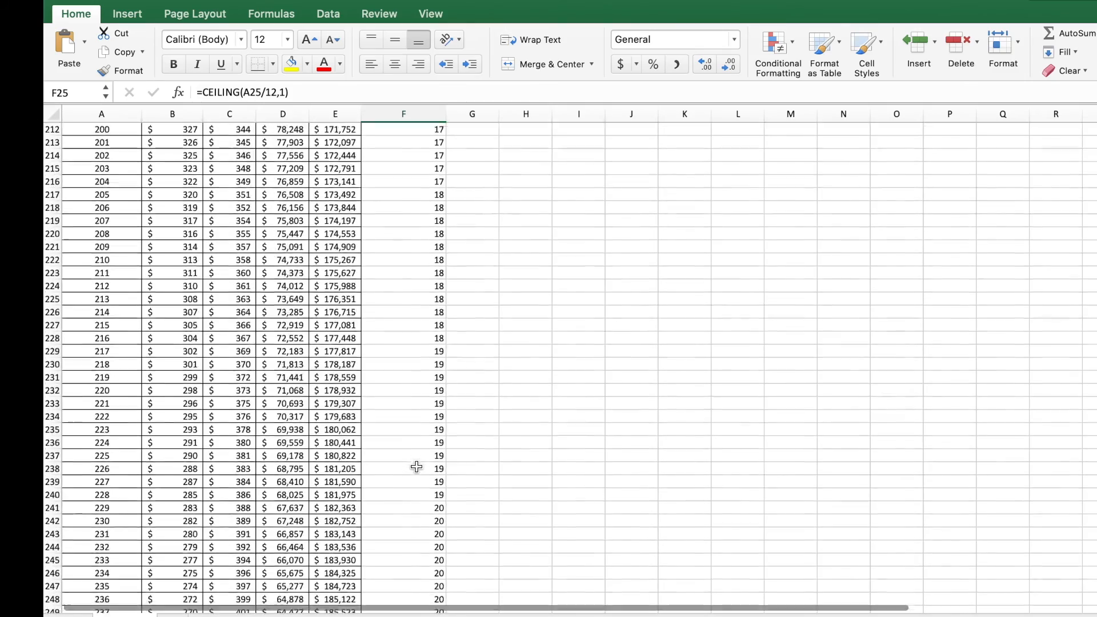
pyautogui.scroll(-20, 417, 467)
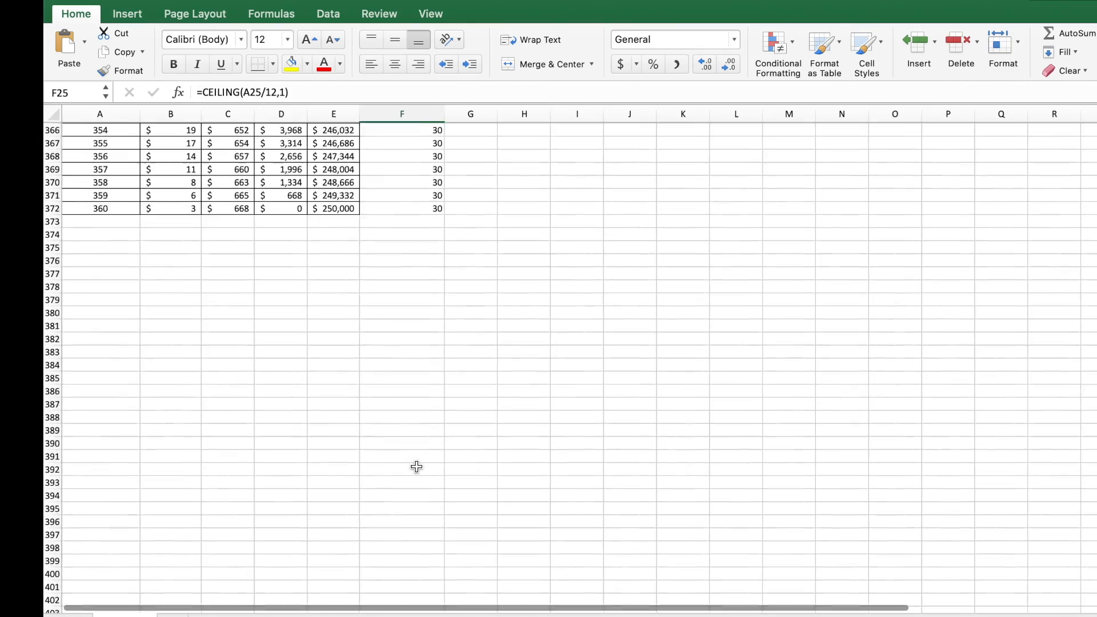
pyautogui.scroll(2, 417, 435)
# Step: Center-align the Year column cells and give them all borders
pyautogui.moveTo(418, 444); pyautogui.dragTo(407, 167)
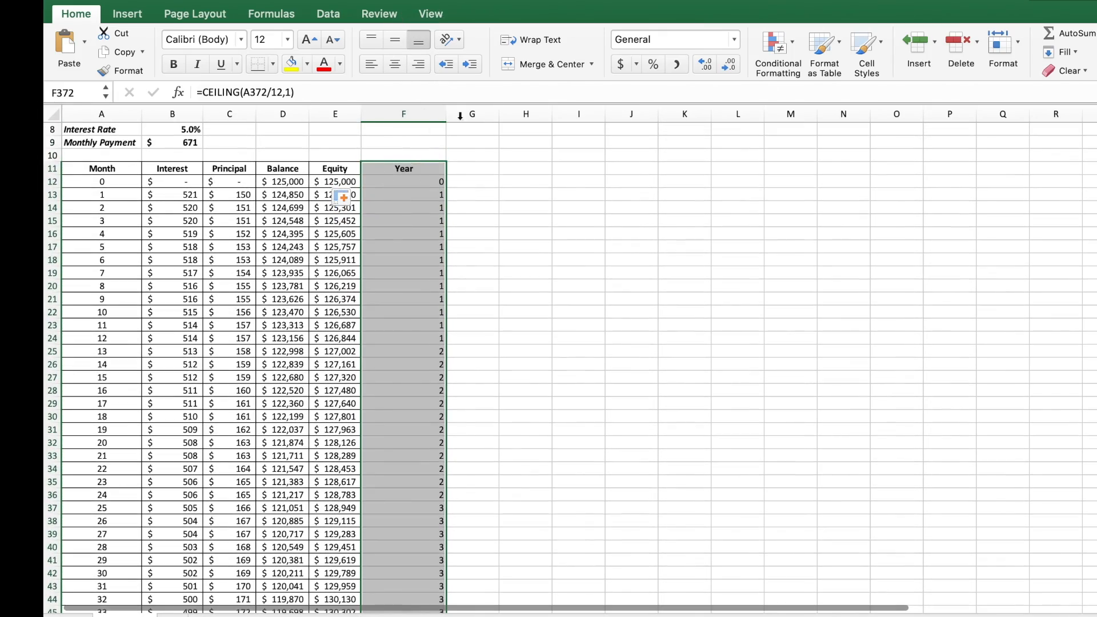
pyautogui.click(395, 67)
pyautogui.click(273, 62)
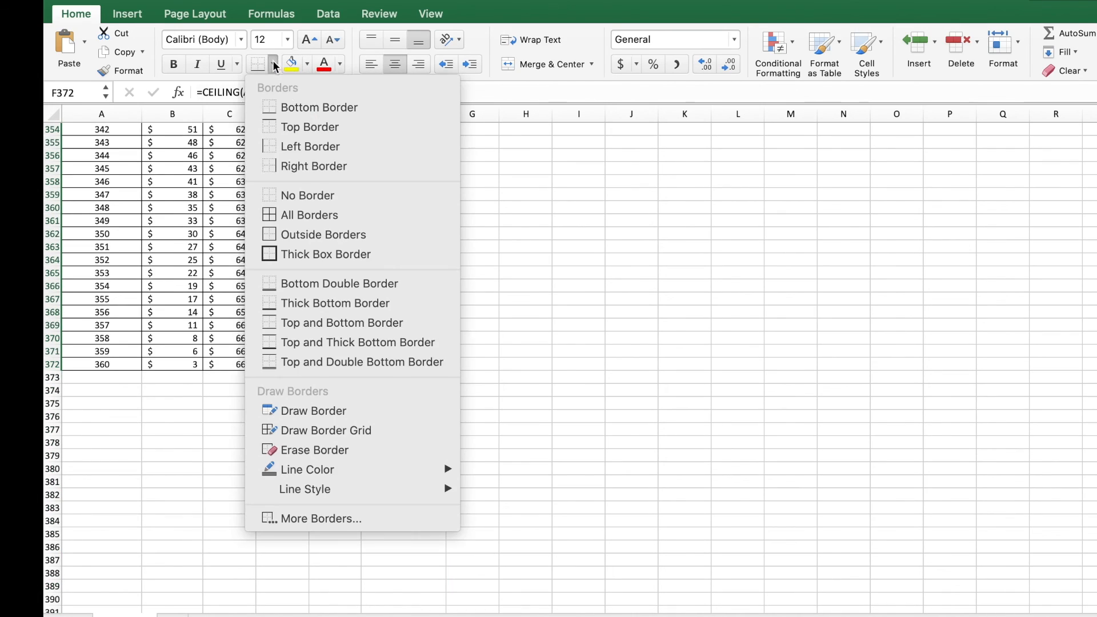
pyautogui.click(323, 215)
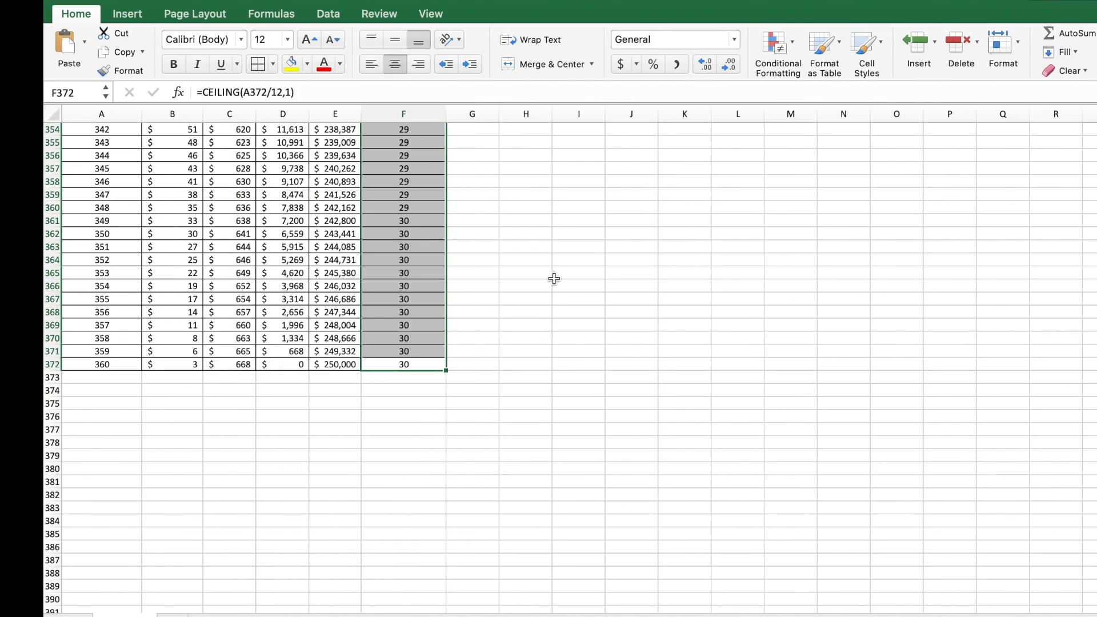
pyautogui.click(554, 276)
# Step: Scroll to months 61–72 and select their Year and Interest cells to examine year 6
pyautogui.scroll(15, 483, 238)
pyautogui.scroll(5, 483, 239)
pyautogui.click(502, 401)
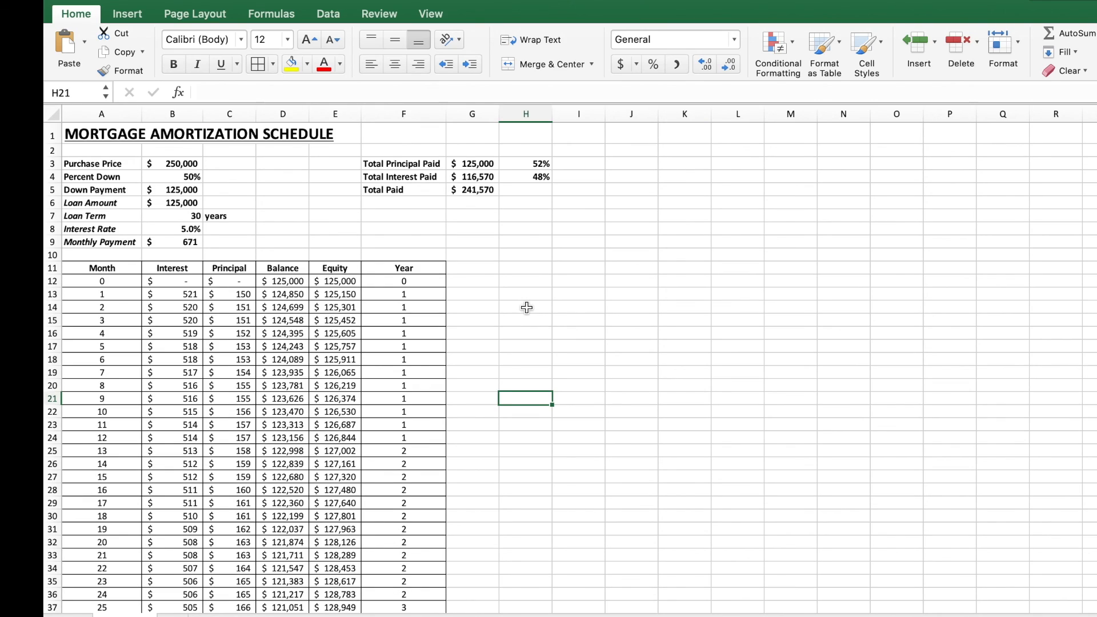
pyautogui.scroll(-15, 534, 436)
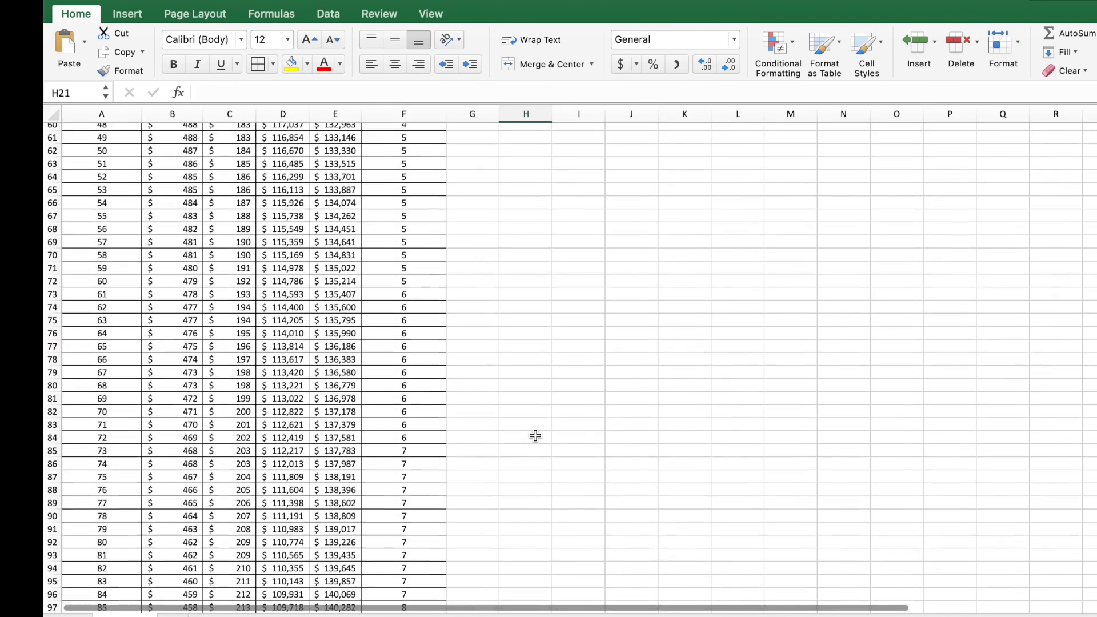
pyautogui.click(514, 290)
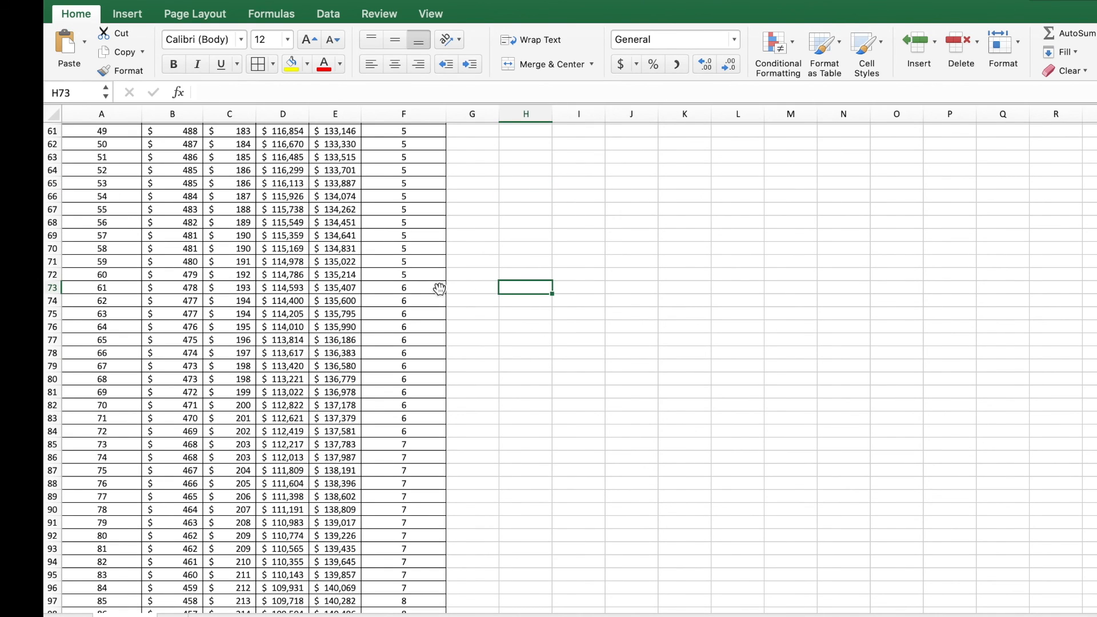
pyautogui.moveTo(440, 289); pyautogui.dragTo(432, 429)
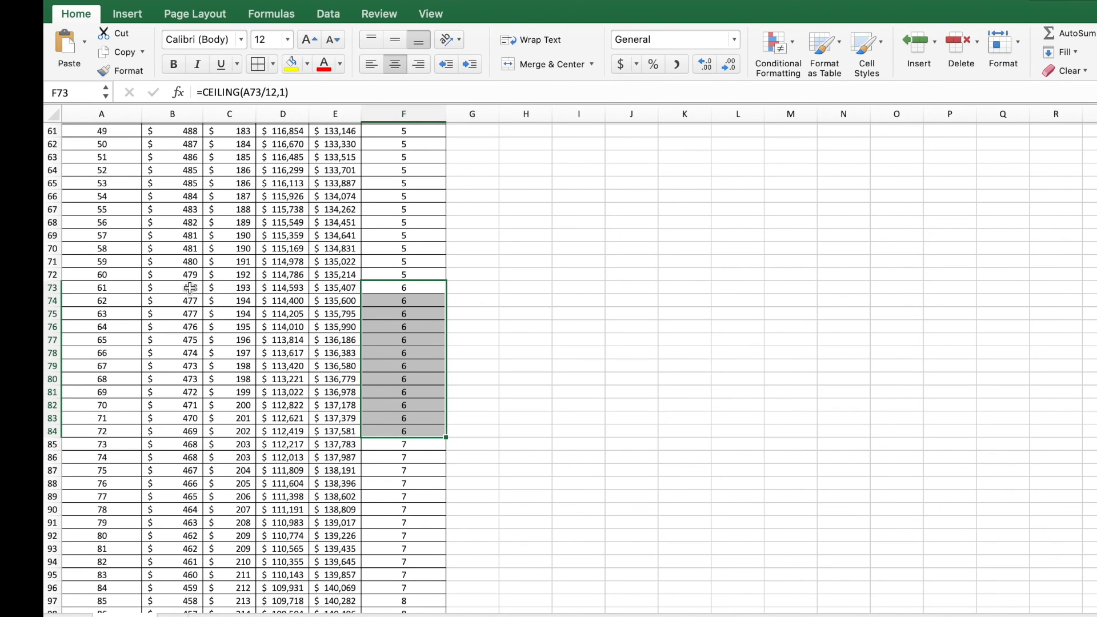
pyautogui.moveTo(190, 288); pyautogui.dragTo(189, 424)
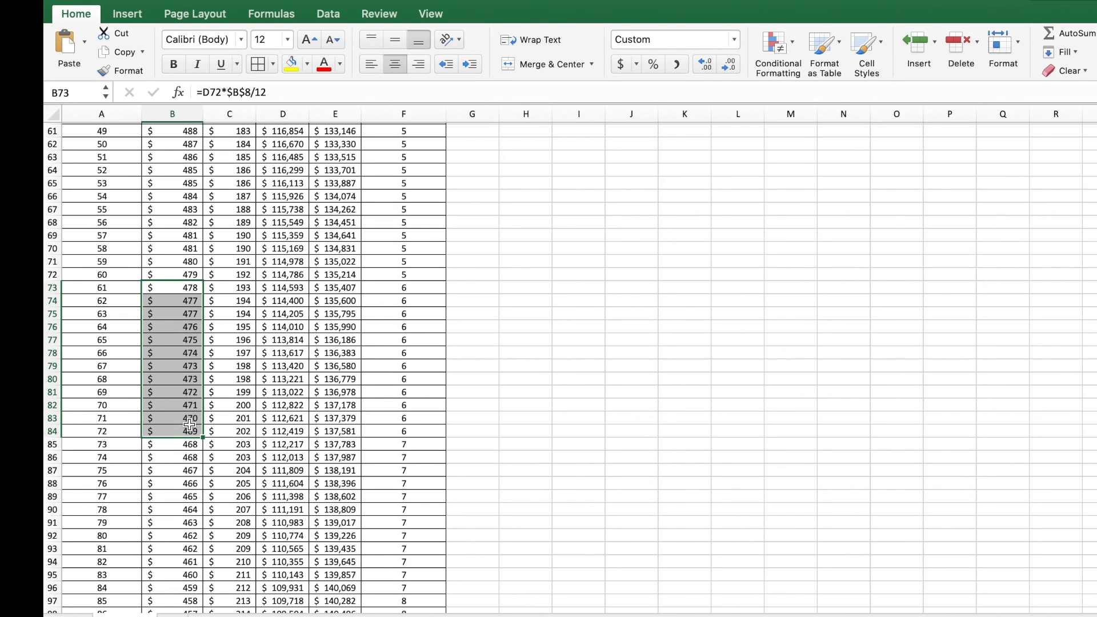
pyautogui.click(523, 340)
pyautogui.write('=')
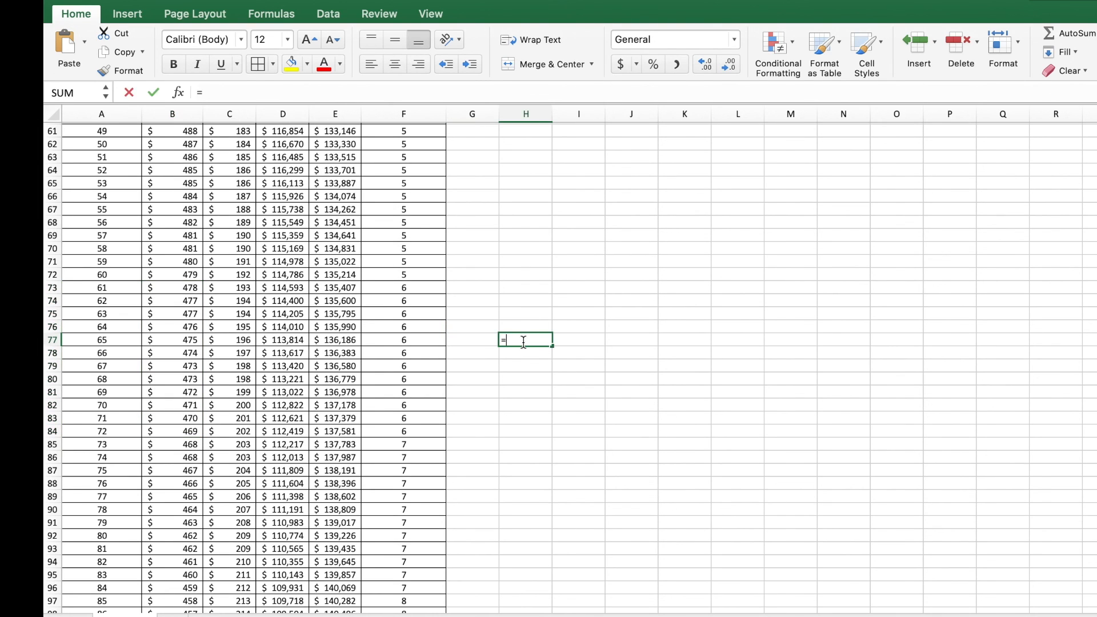
pyautogui.write('sum(')
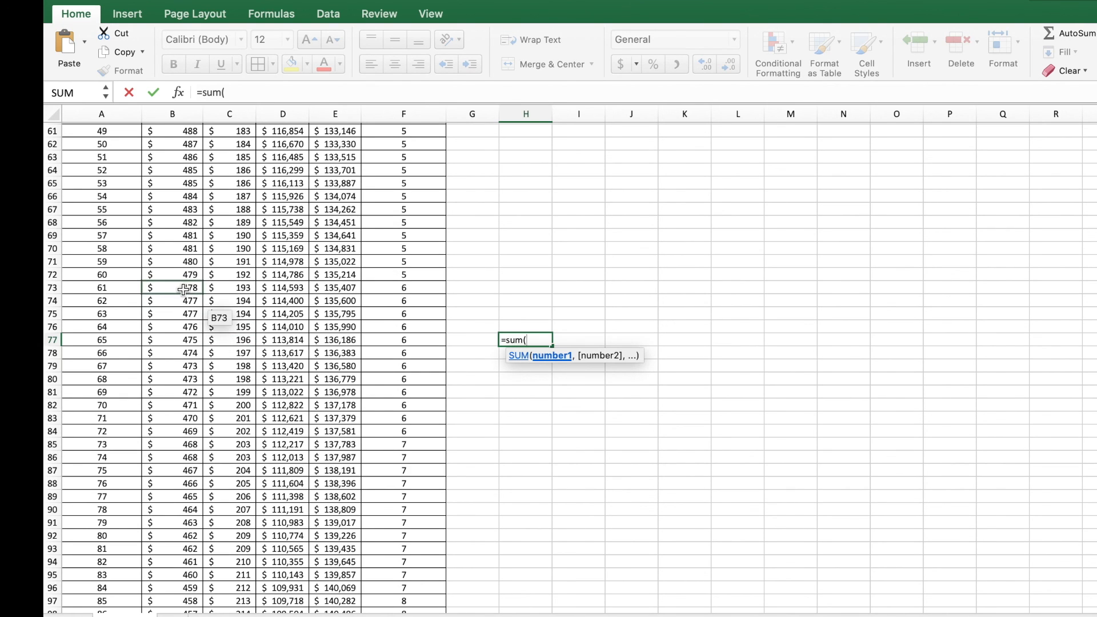
pyautogui.moveTo(183, 290); pyautogui.dragTo(171, 431)
pyautogui.write(')')
pyautogui.press('Return')
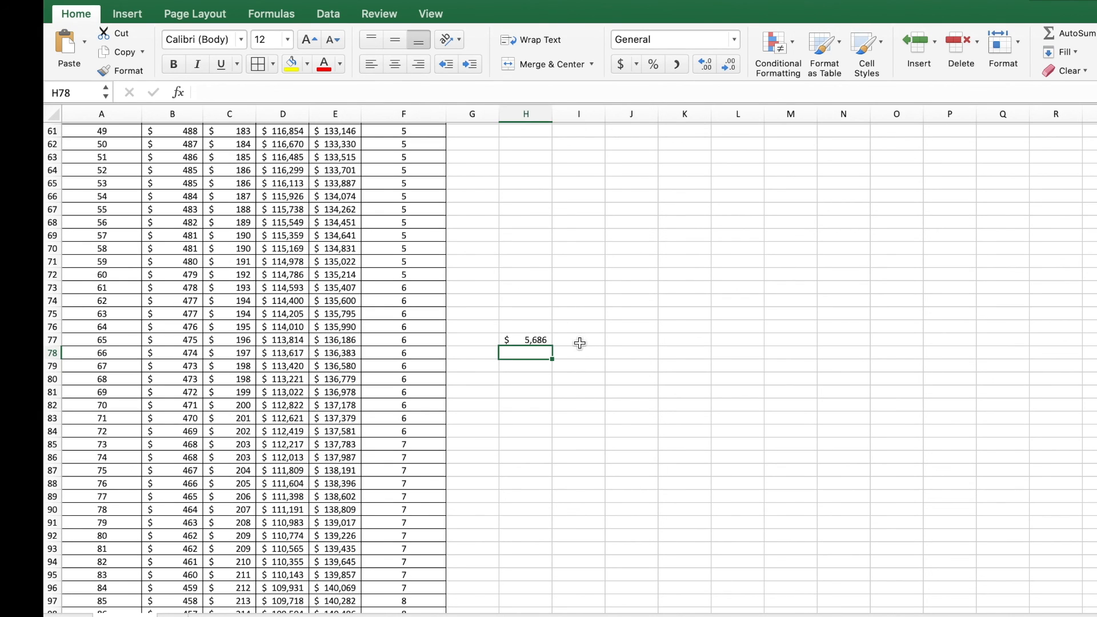
pyautogui.click(541, 340)
pyautogui.press('Delete')
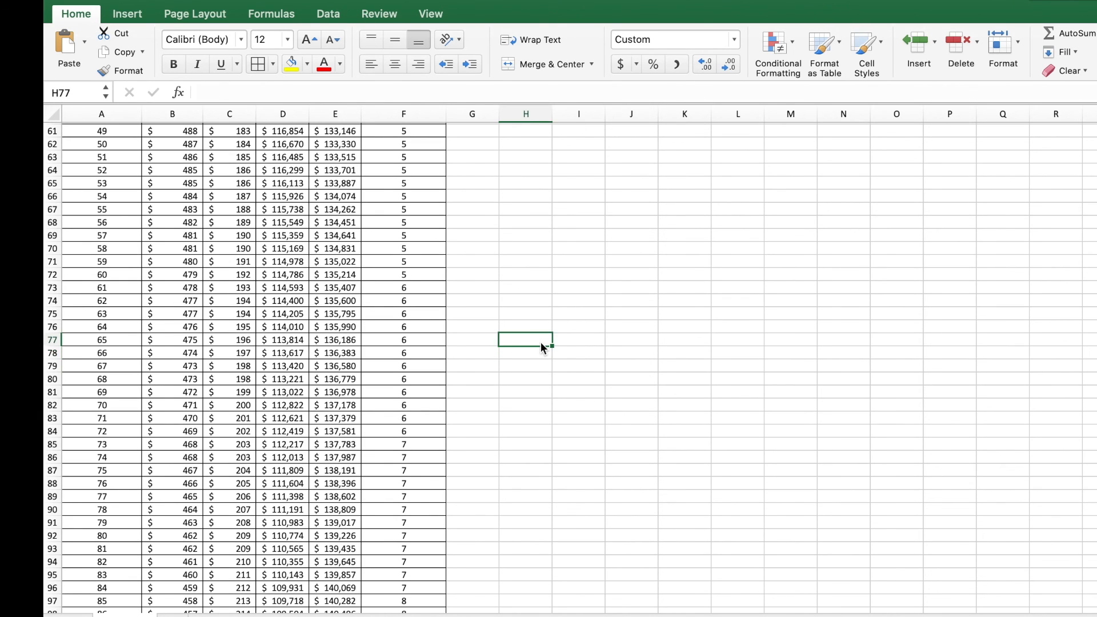
pyautogui.scroll(20, 541, 342)
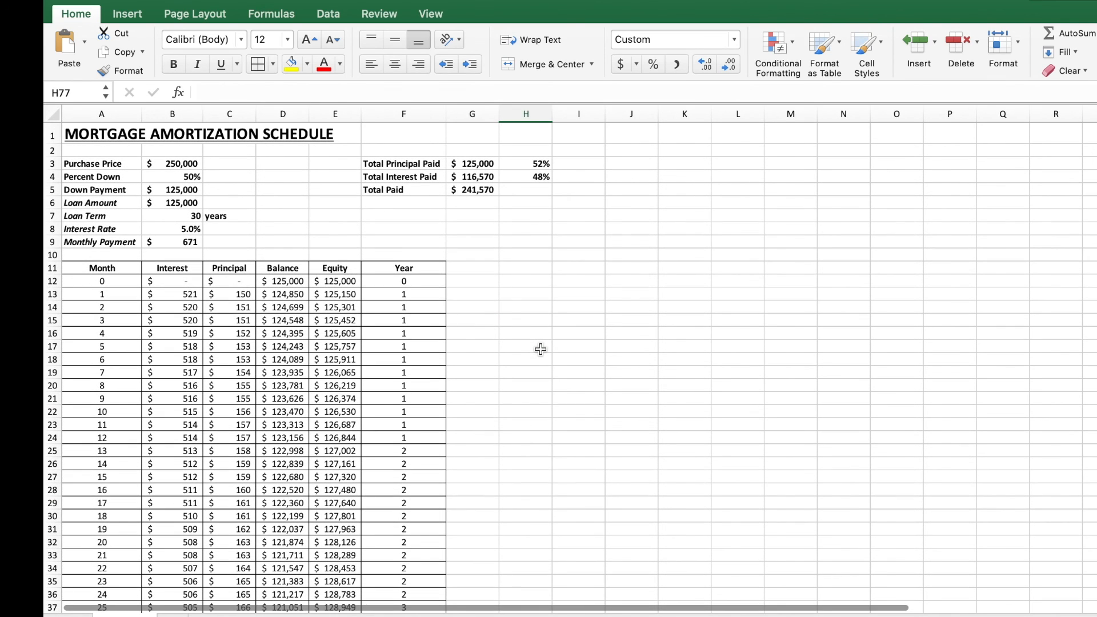